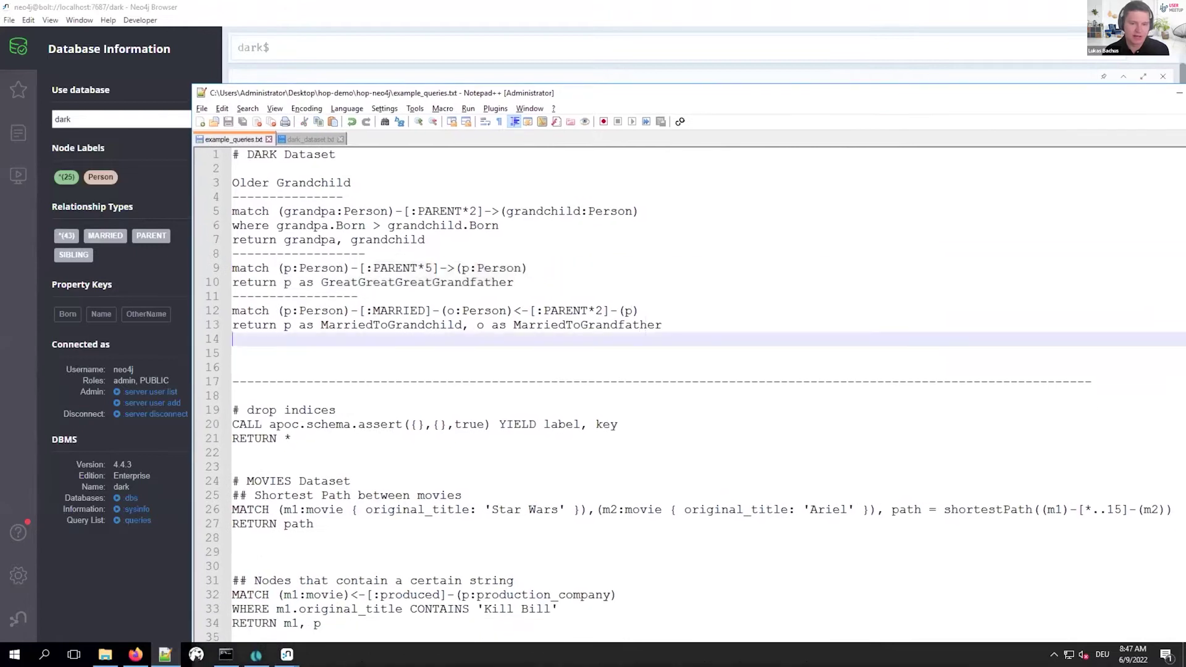
- Review the CREATE statements for people and their relationships in dark_dataset.txt, and return to Neo4j Browser
{"action": "left_click_drag", "start_coordinate": [599, 95], "coordinate": [535, 48]}
{"action": "left_click", "coordinate": [250, 222]}
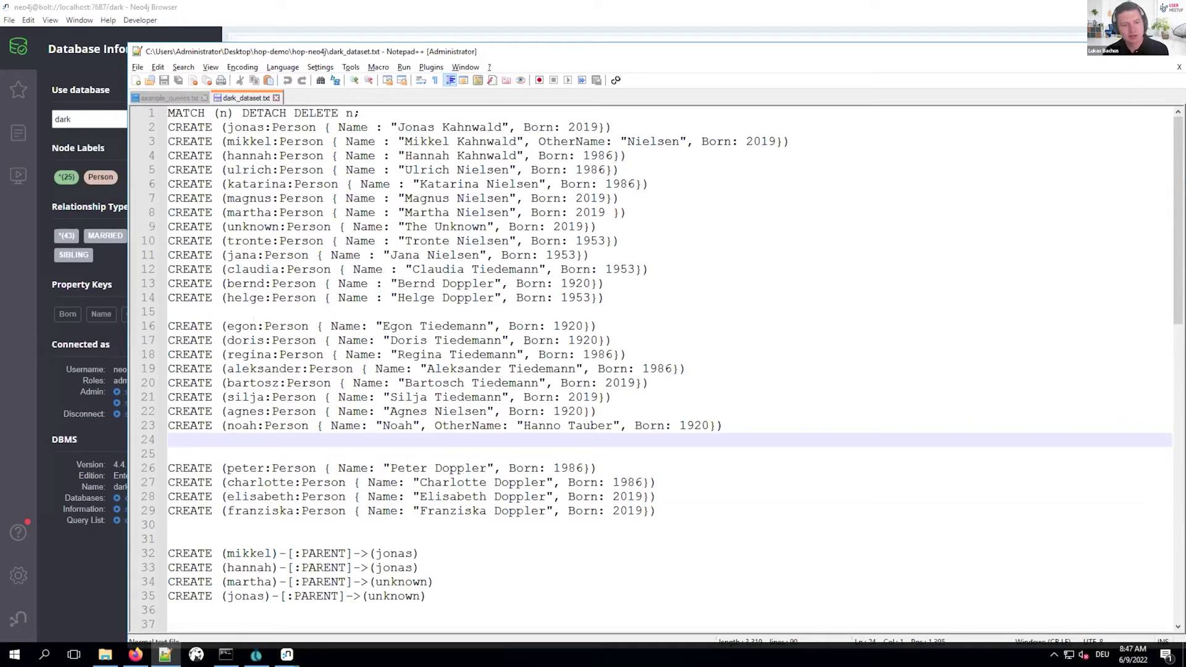
{"action": "scroll", "coordinate": [469, 419], "scroll_direction": "down", "scroll_amount": 12}
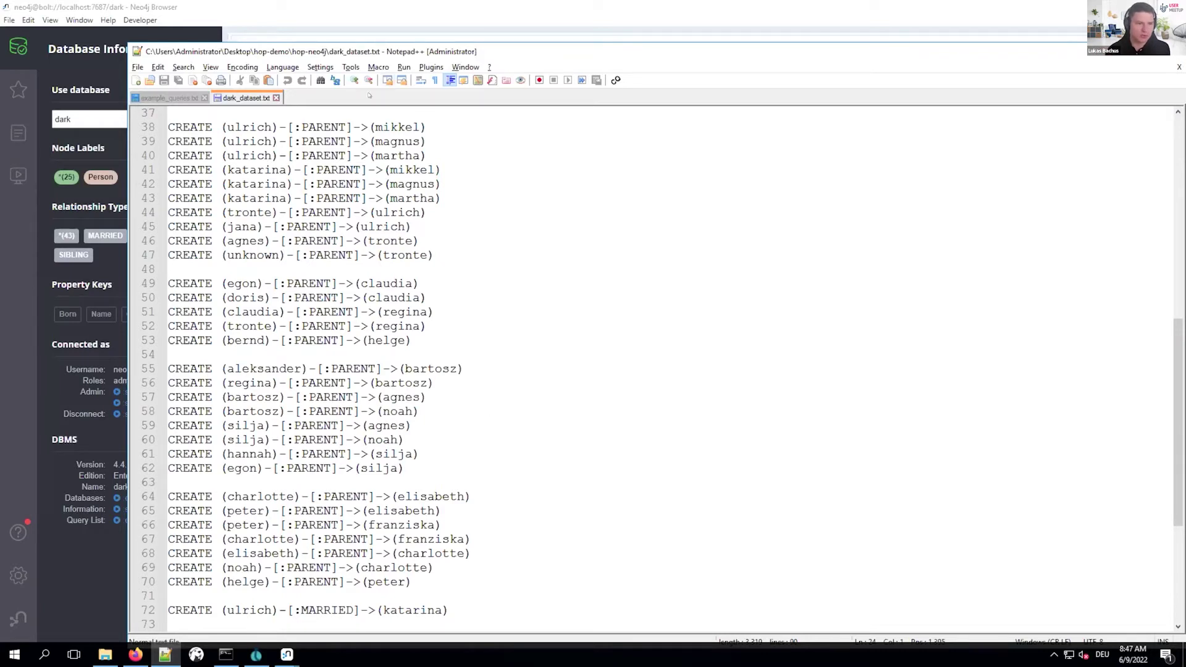
{"action": "left_click_drag", "start_coordinate": [498, 56], "coordinate": [478, 148]}
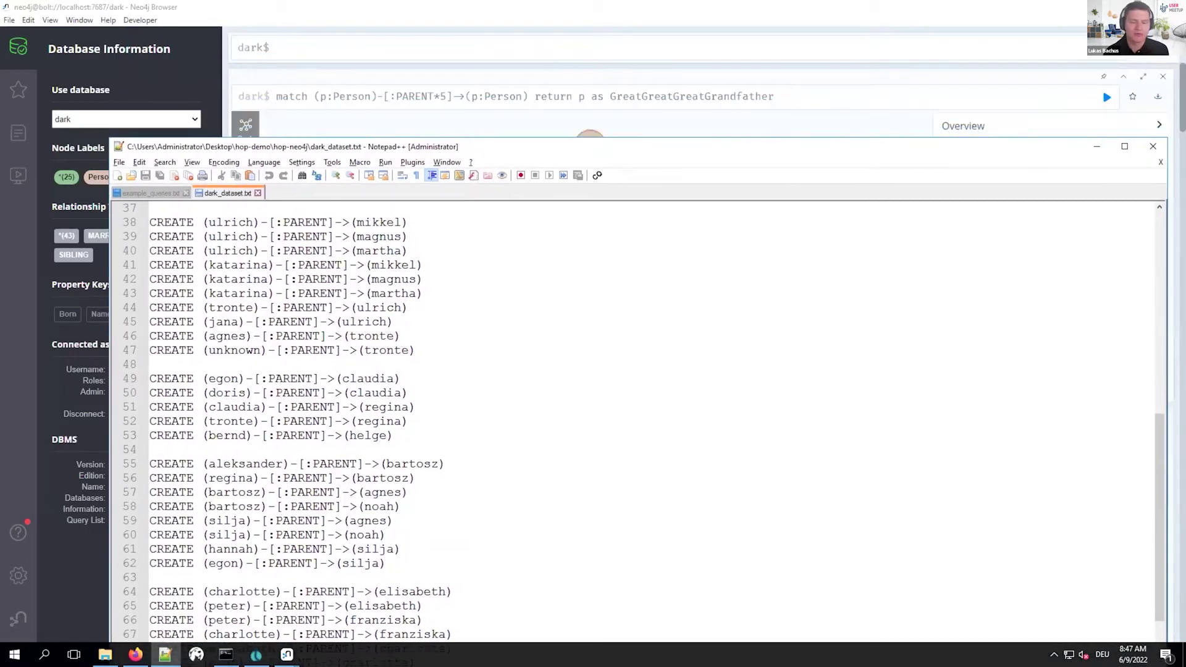
{"action": "left_click", "coordinate": [499, 6]}
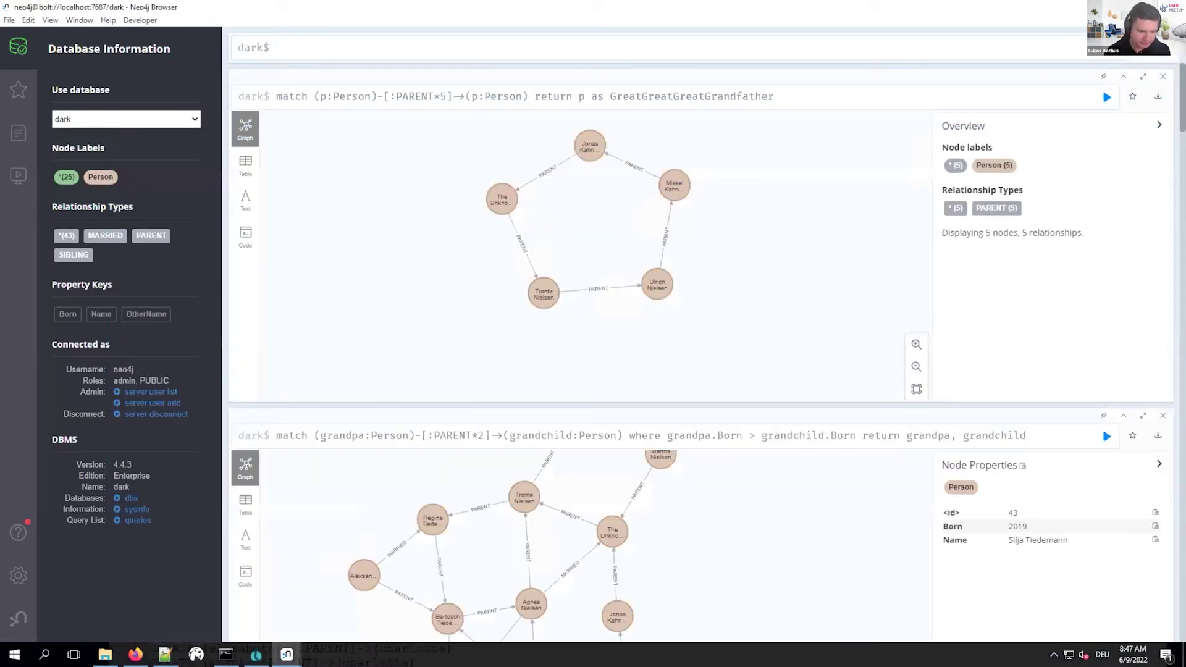
- Switch to Hop and shrink the execution results area to give the movies_n4j_exp pipeline more room
{"action": "left_click", "coordinate": [256, 654]}
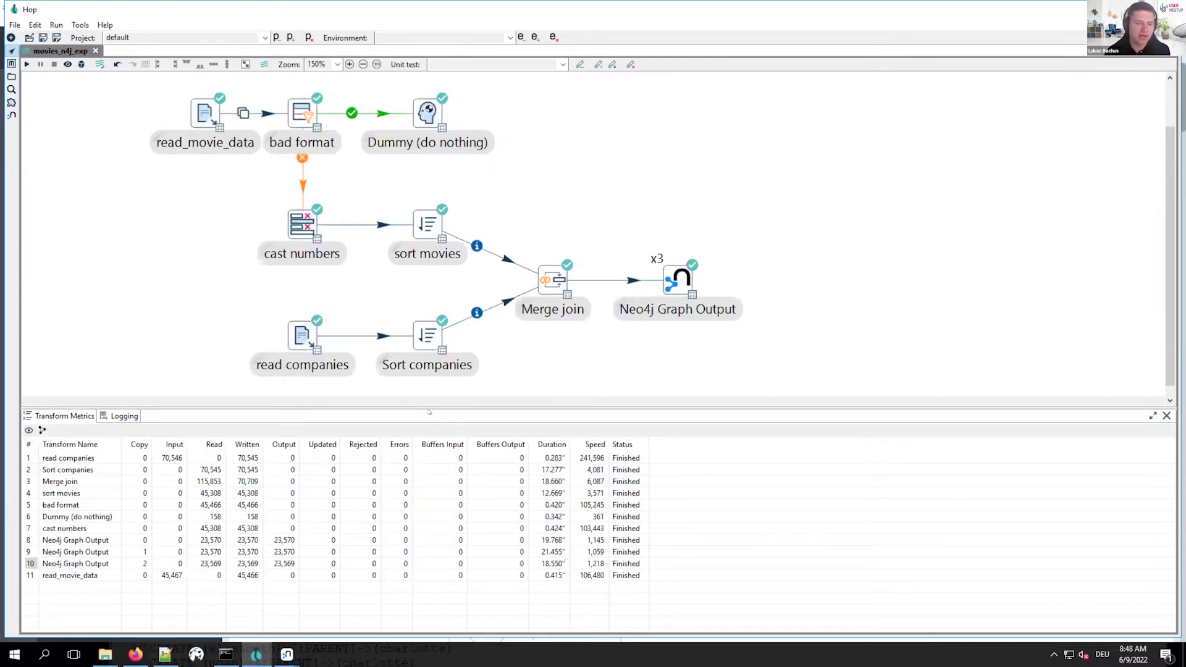
{"action": "left_click_drag", "start_coordinate": [436, 409], "coordinate": [529, 423]}
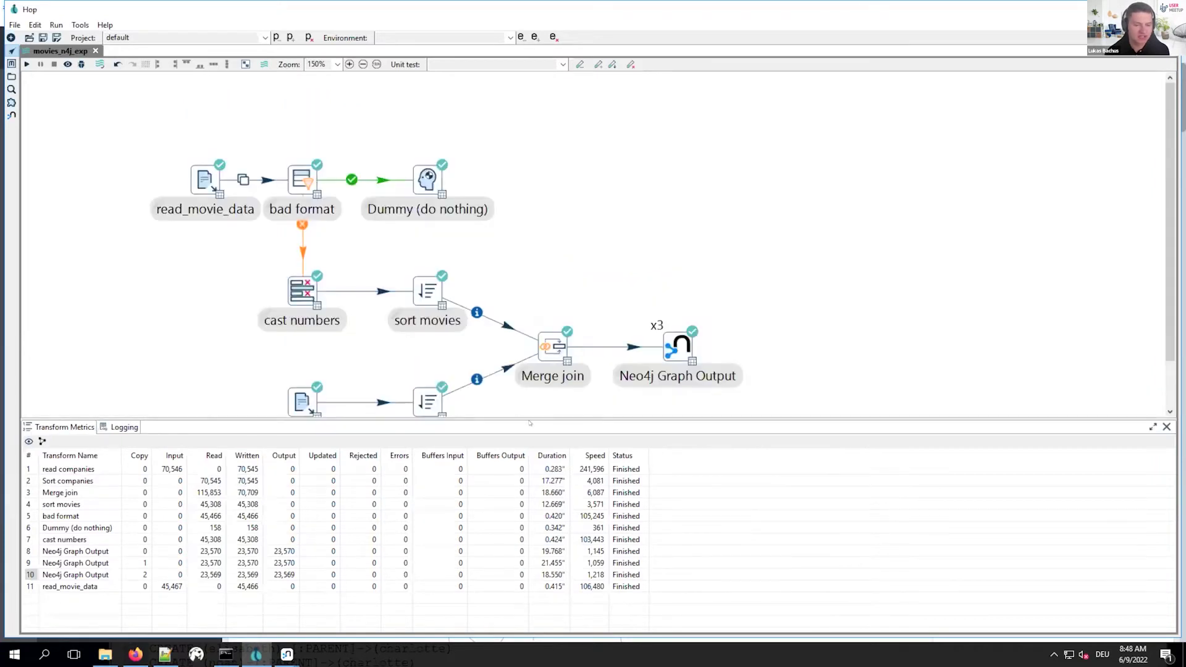
{"action": "scroll", "coordinate": [1054, 253], "scroll_direction": "down", "scroll_amount": 3}
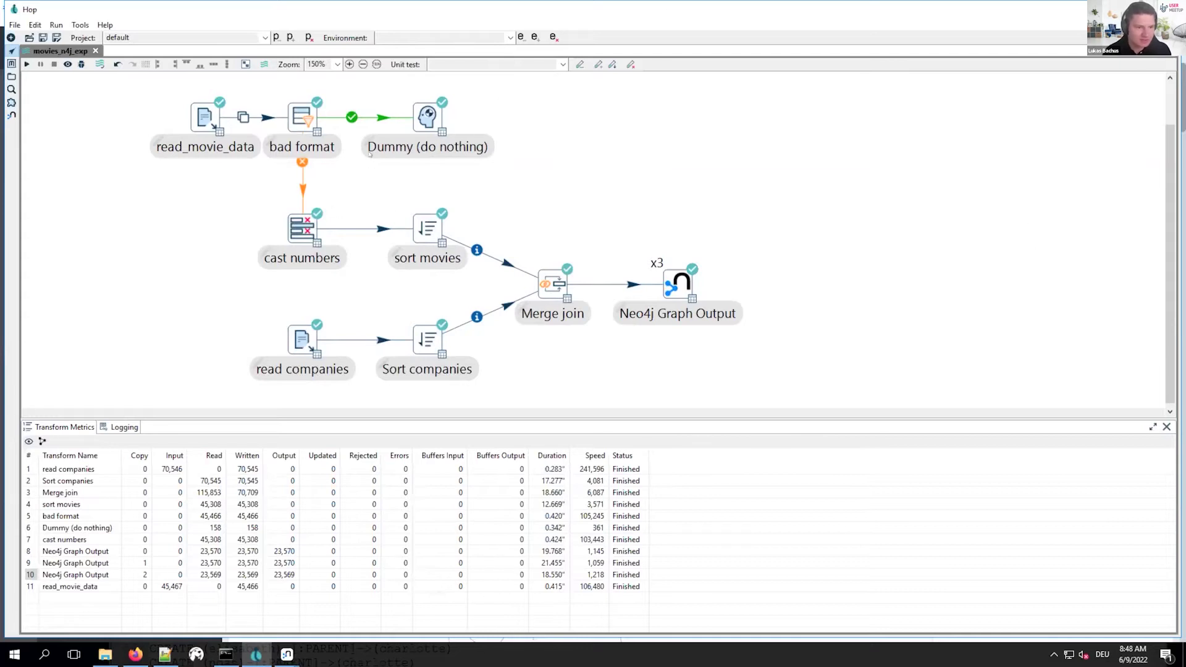
- Open the read_movie_data transform and inspect its CSV field list, including the id and production_countries fields
{"action": "double_click", "coordinate": [204, 147]}
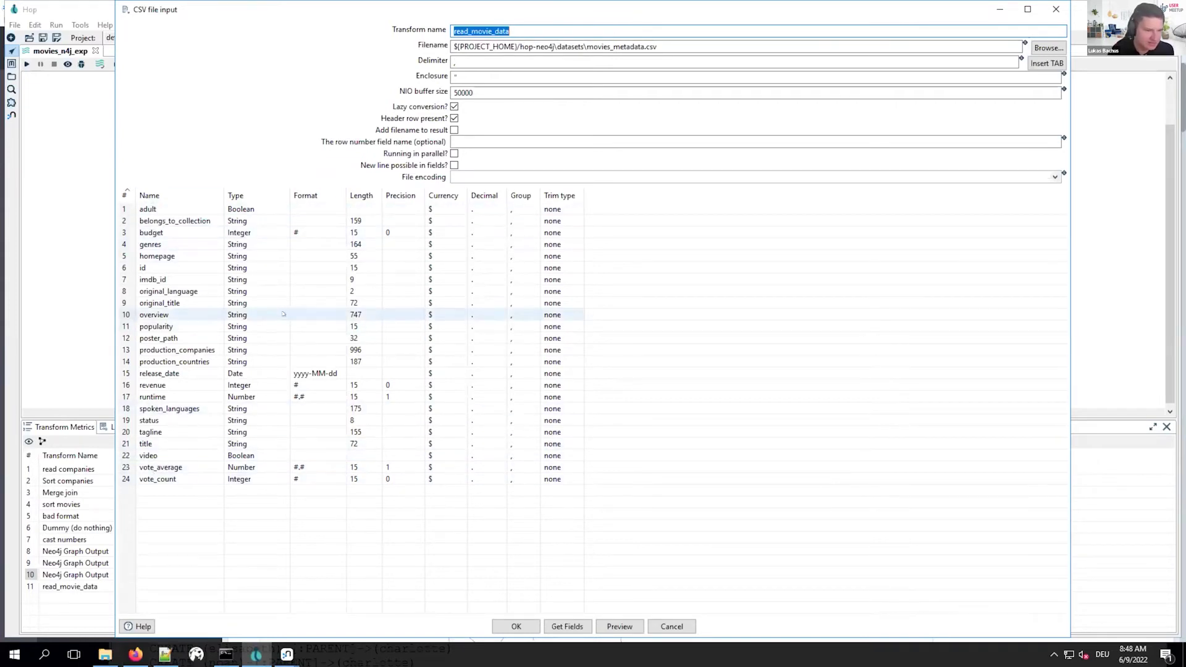
{"action": "left_click_drag", "start_coordinate": [225, 193], "coordinate": [219, 191]}
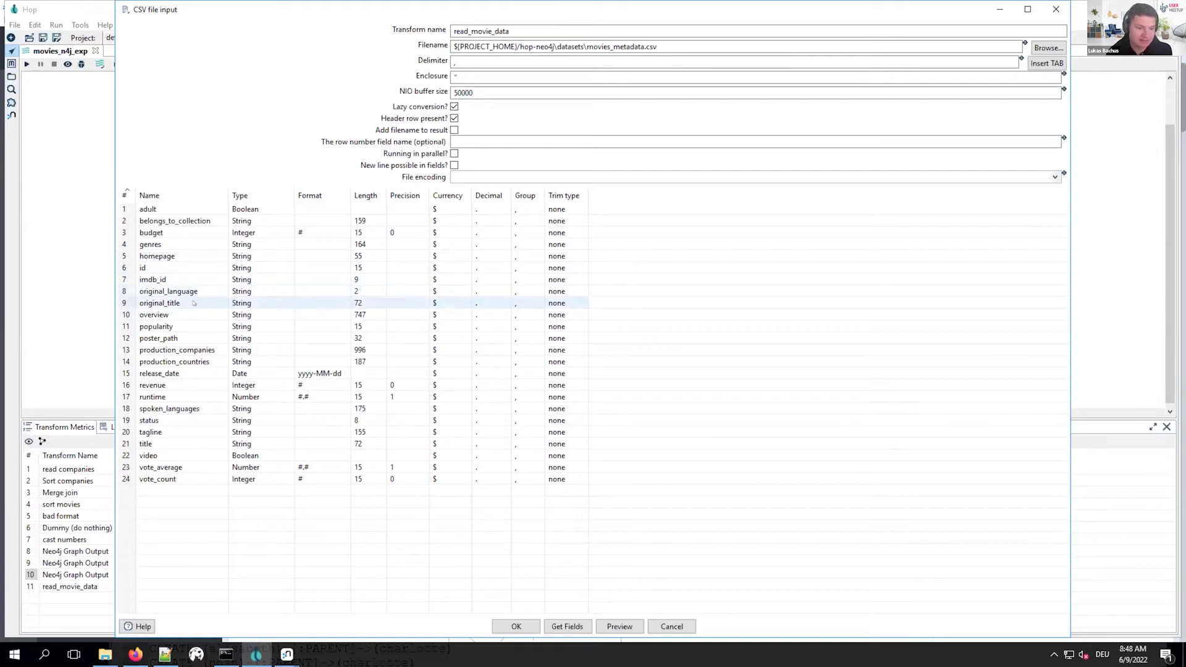
{"action": "left_click", "coordinate": [142, 268]}
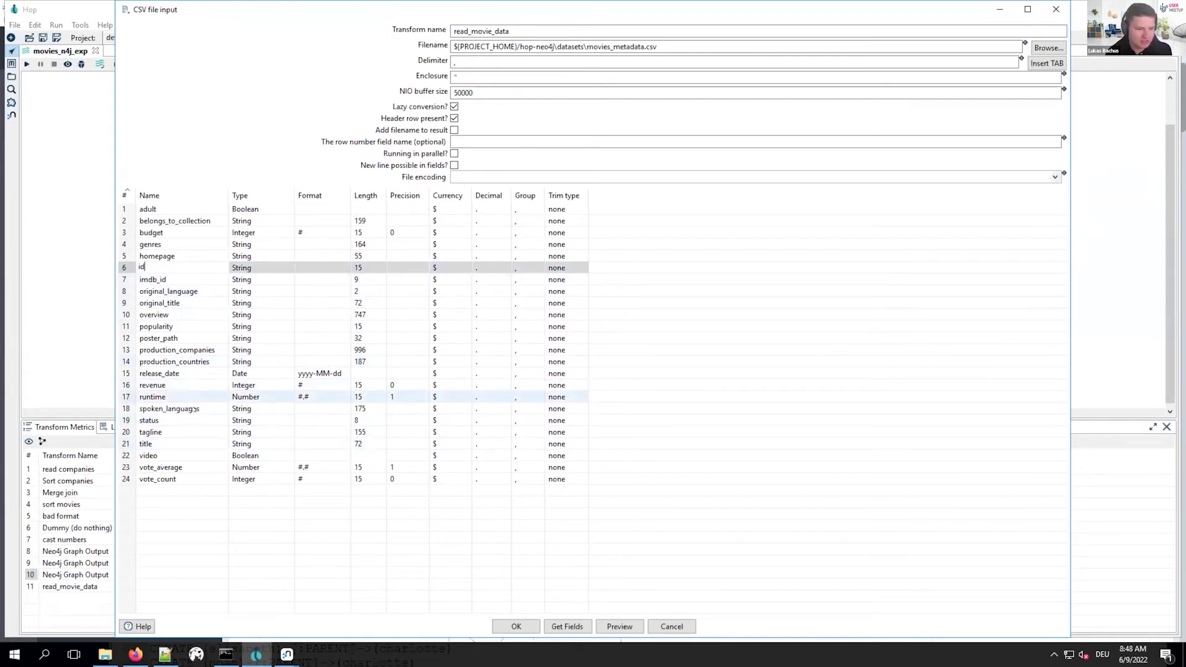
{"action": "left_click", "coordinate": [203, 362]}
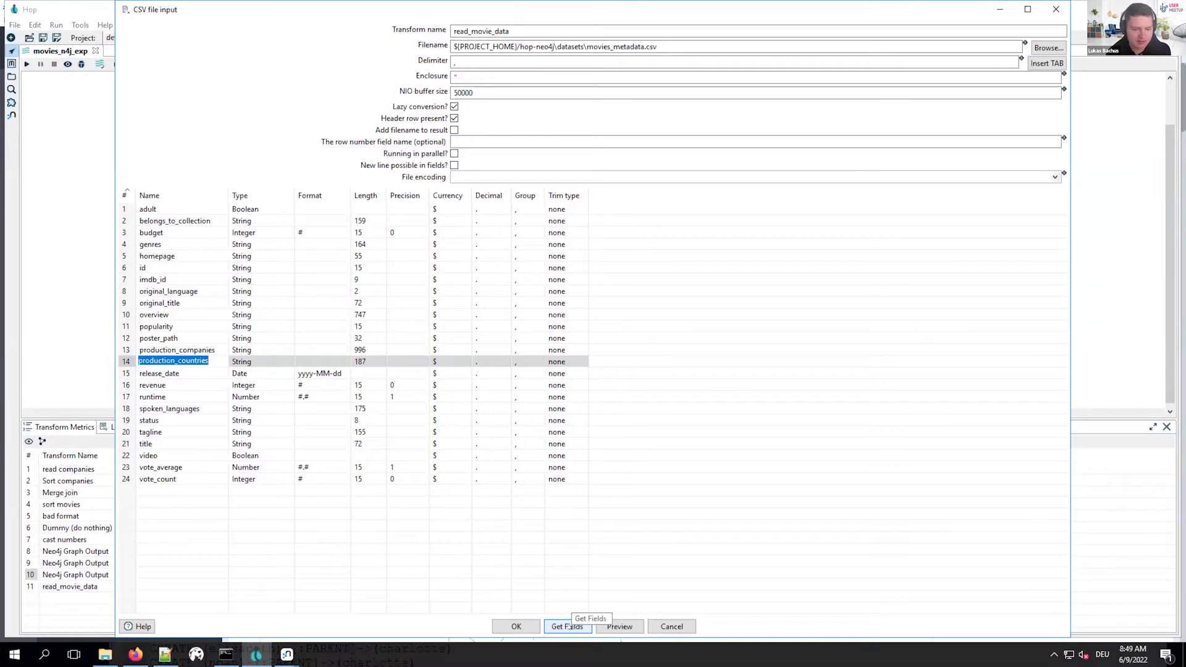
- Preview 1000 rows of read_movie_data, examine the original_title column, and close the transform without changes
{"action": "left_click", "coordinate": [619, 626]}
{"action": "left_click", "coordinate": [657, 322]}
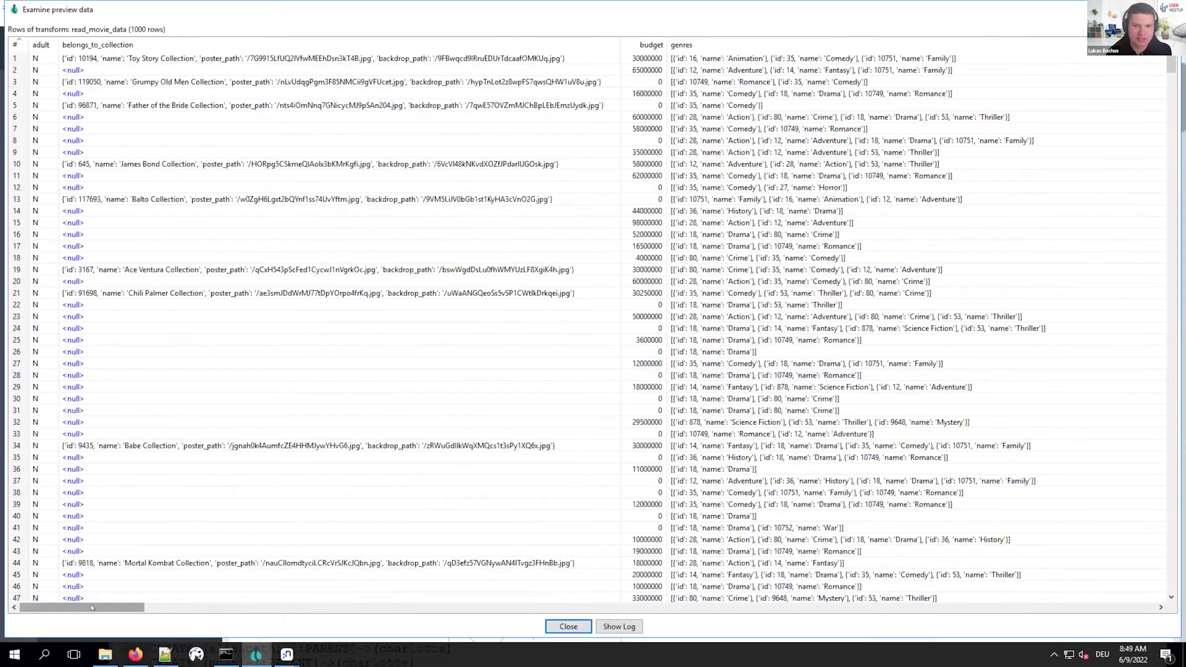
{"action": "left_click_drag", "start_coordinate": [91, 607], "coordinate": [224, 608]}
{"action": "left_click", "coordinate": [398, 58]}
{"action": "left_click", "coordinate": [398, 58]}
{"action": "left_click", "coordinate": [409, 70]}
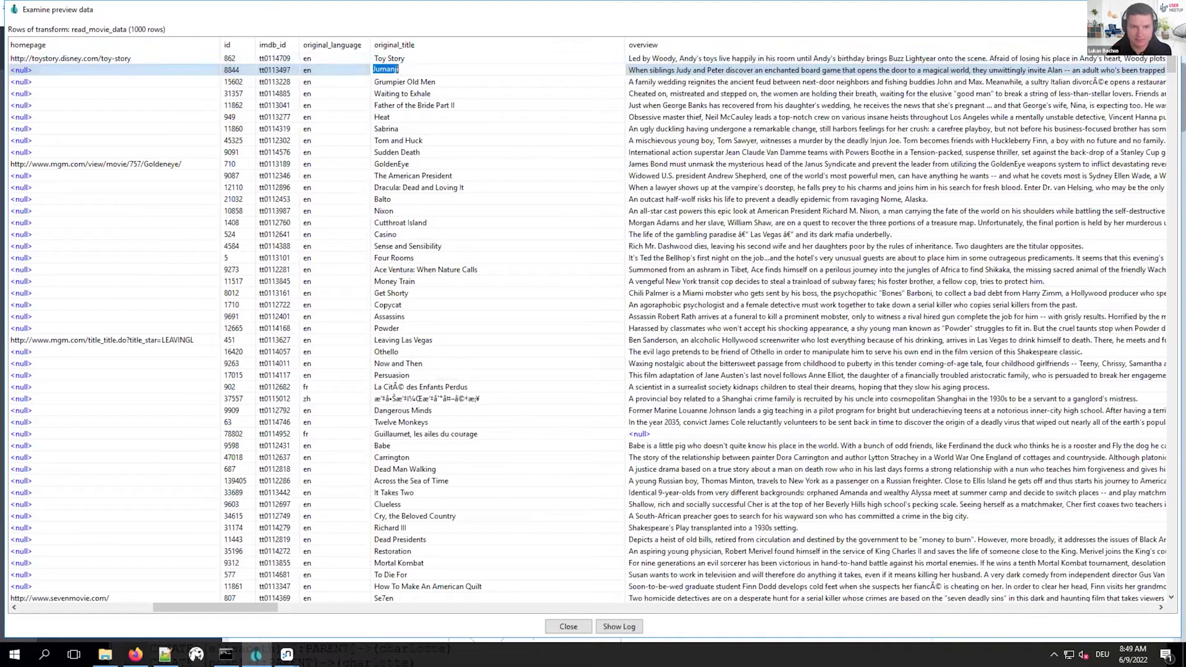
{"action": "key", "text": "Escape"}
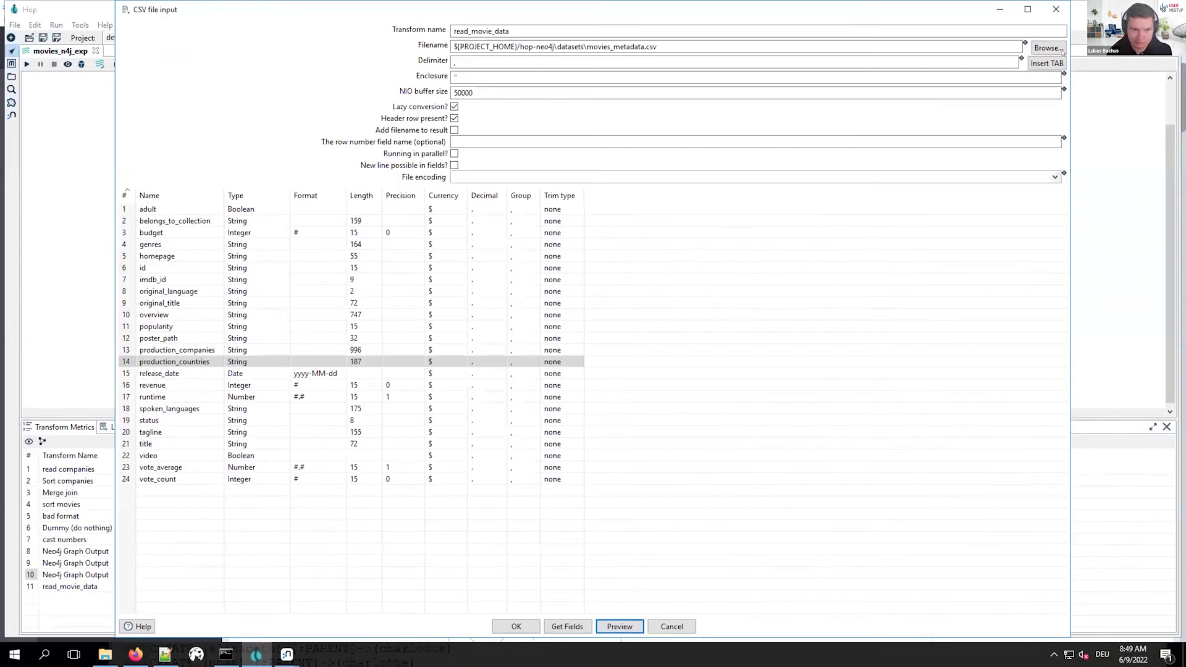
{"action": "left_click", "coordinate": [1053, 7]}
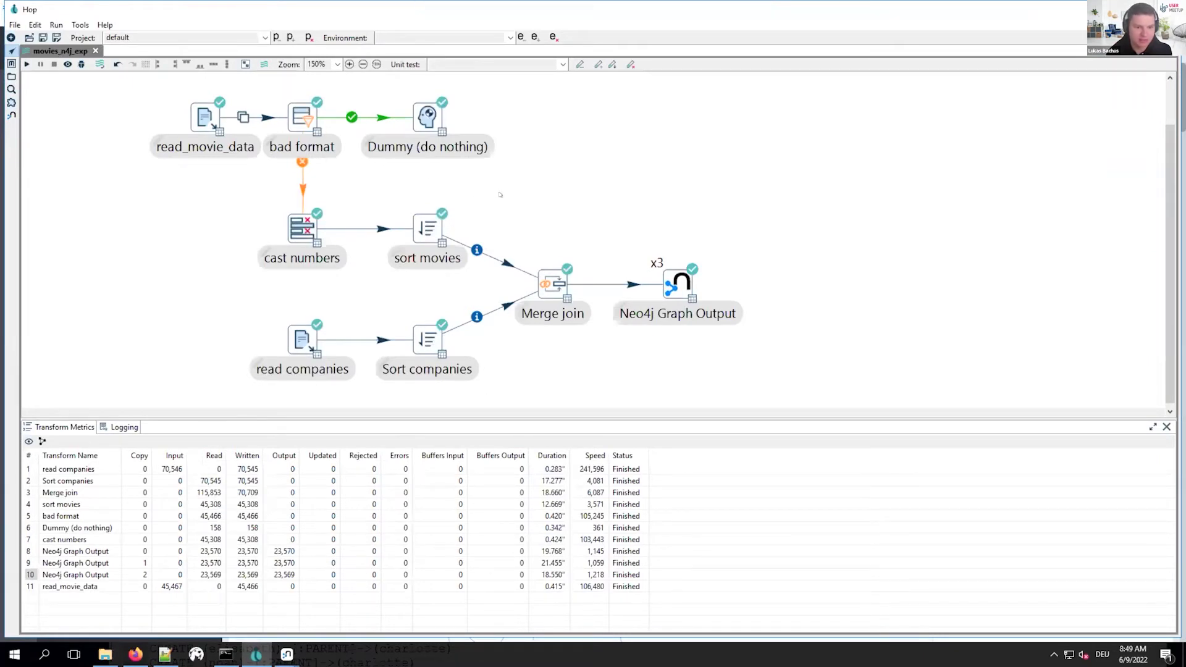
- Open the read companies transform and inspect its id and production_company fields
{"action": "scroll", "coordinate": [547, 196], "scroll_direction": "down", "scroll_amount": 1}
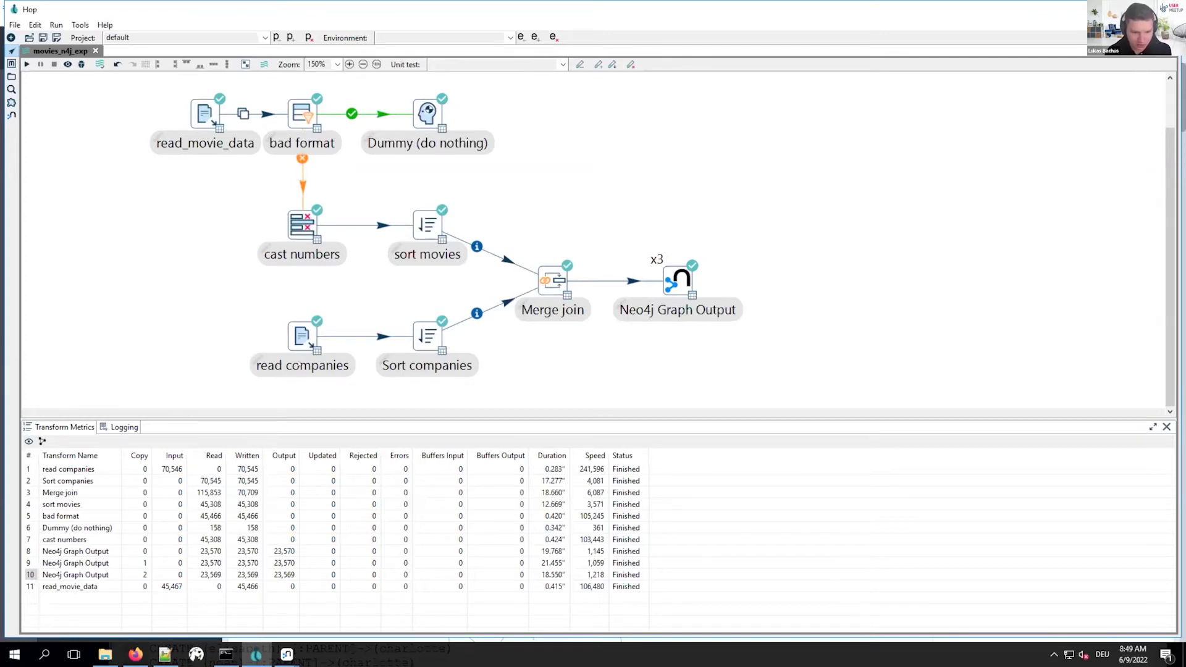
{"action": "double_click", "coordinate": [299, 365]}
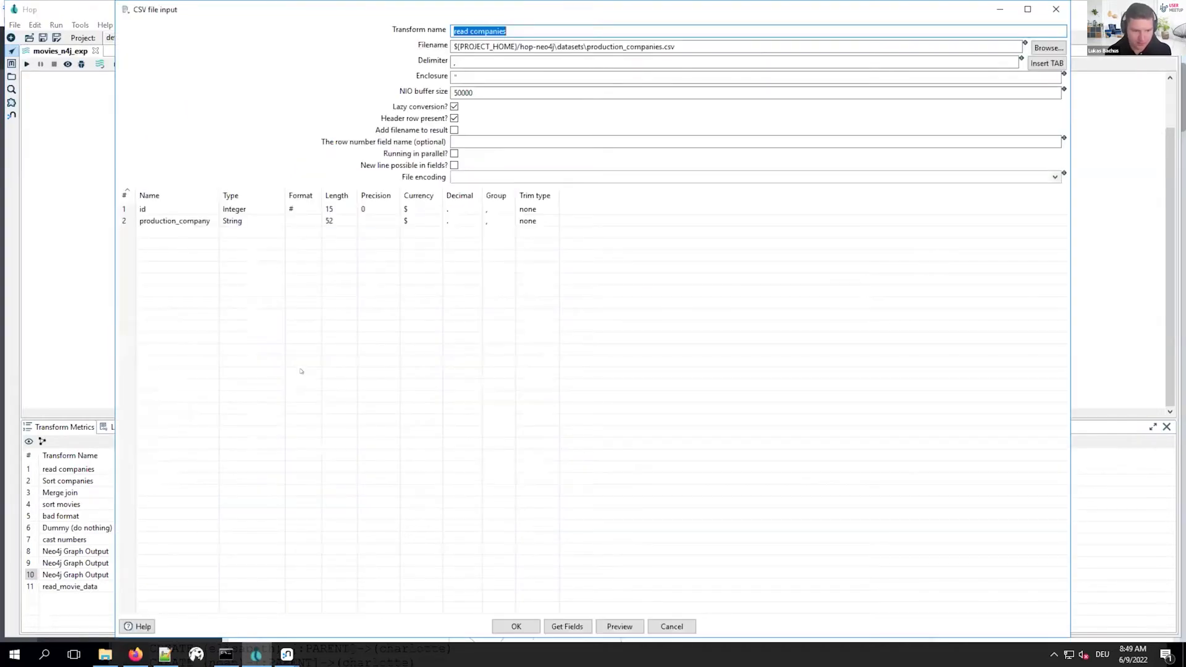
{"action": "left_click", "coordinate": [142, 209]}
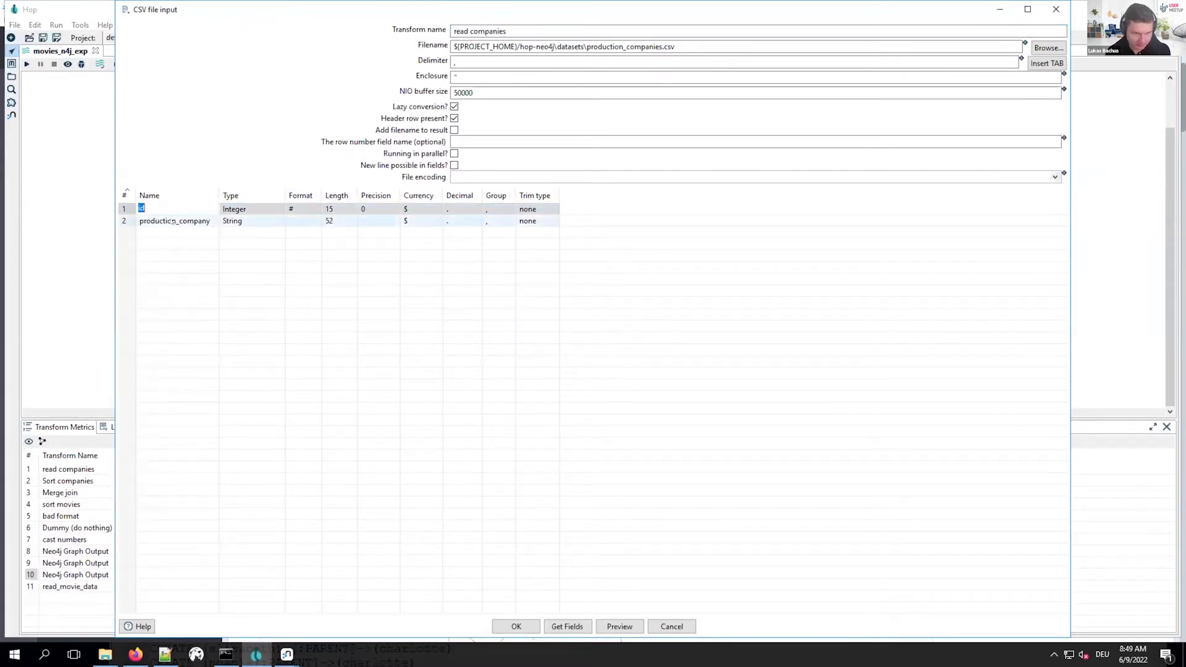
{"action": "key", "text": "Down"}
{"action": "key", "text": "Down"}
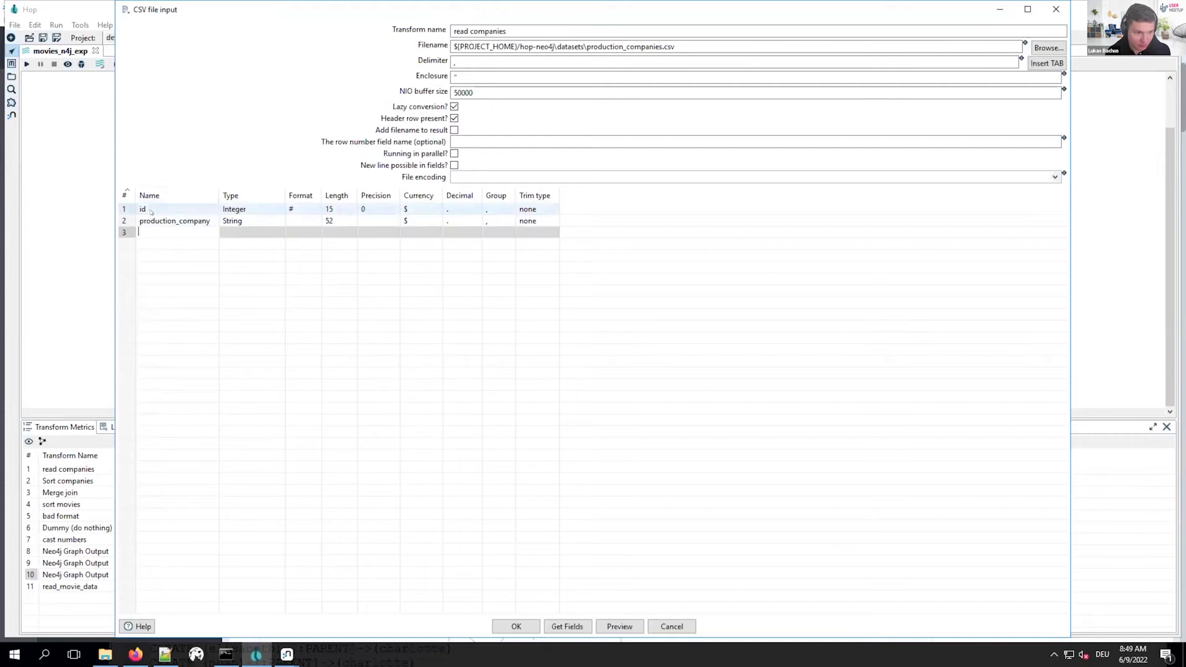
{"action": "left_click", "coordinate": [131, 211]}
- Preview the rows of production_companies.csv, and close the preview and the transform settings
{"action": "left_click", "coordinate": [619, 626]}
{"action": "left_click", "coordinate": [657, 322]}
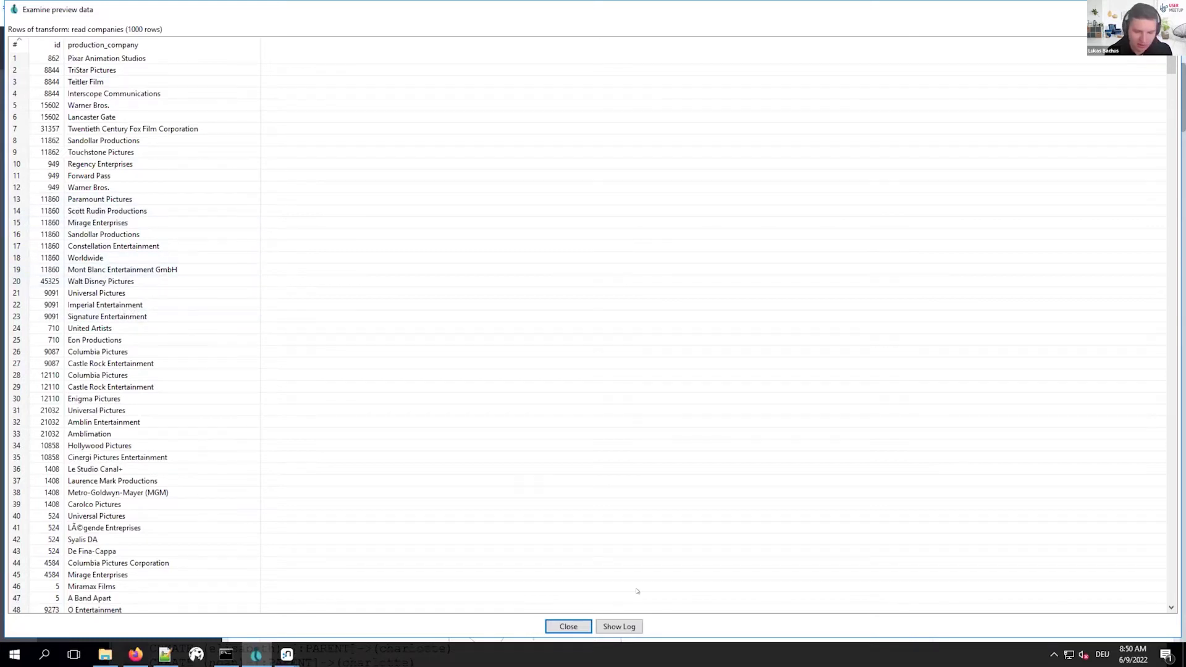
{"action": "left_click", "coordinate": [567, 626]}
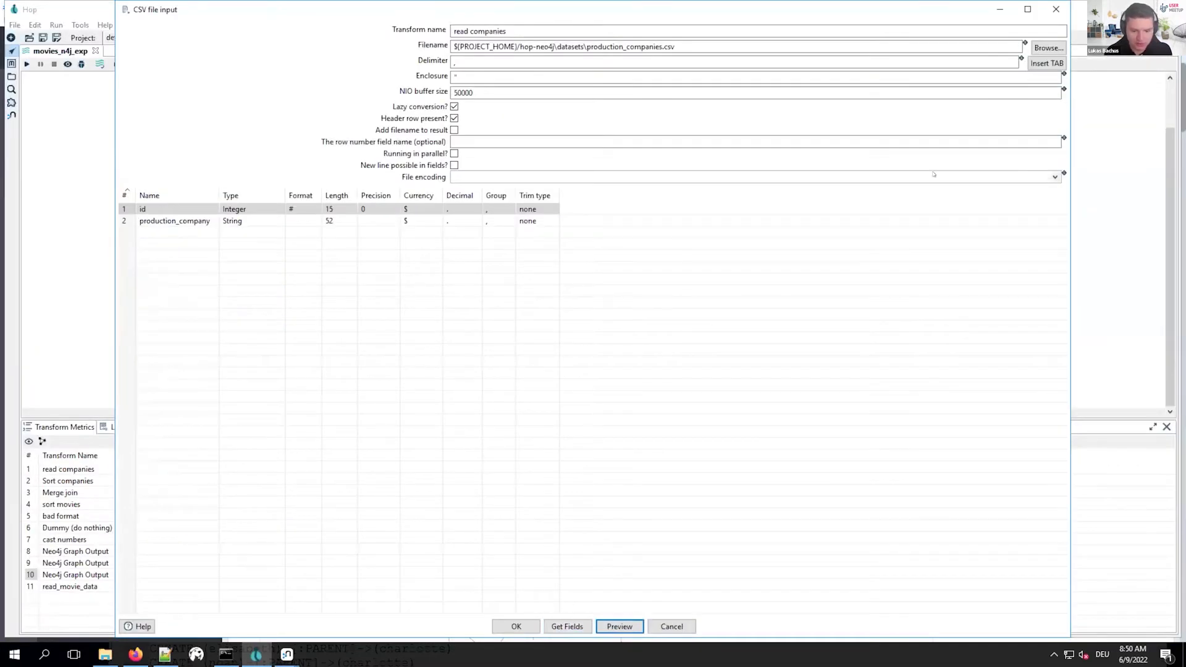
{"action": "left_click", "coordinate": [1055, 9]}
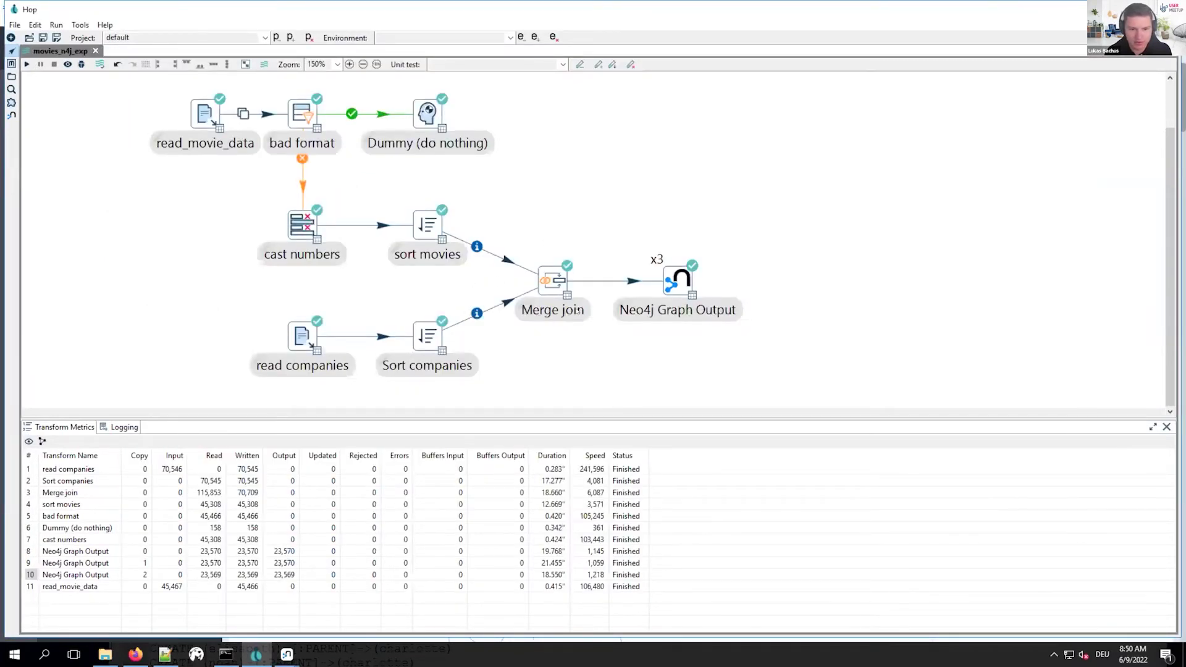
- Check the Merge join transform's join type and key fields, and launch a 1000-row preview of its output
{"action": "double_click", "coordinate": [567, 311]}
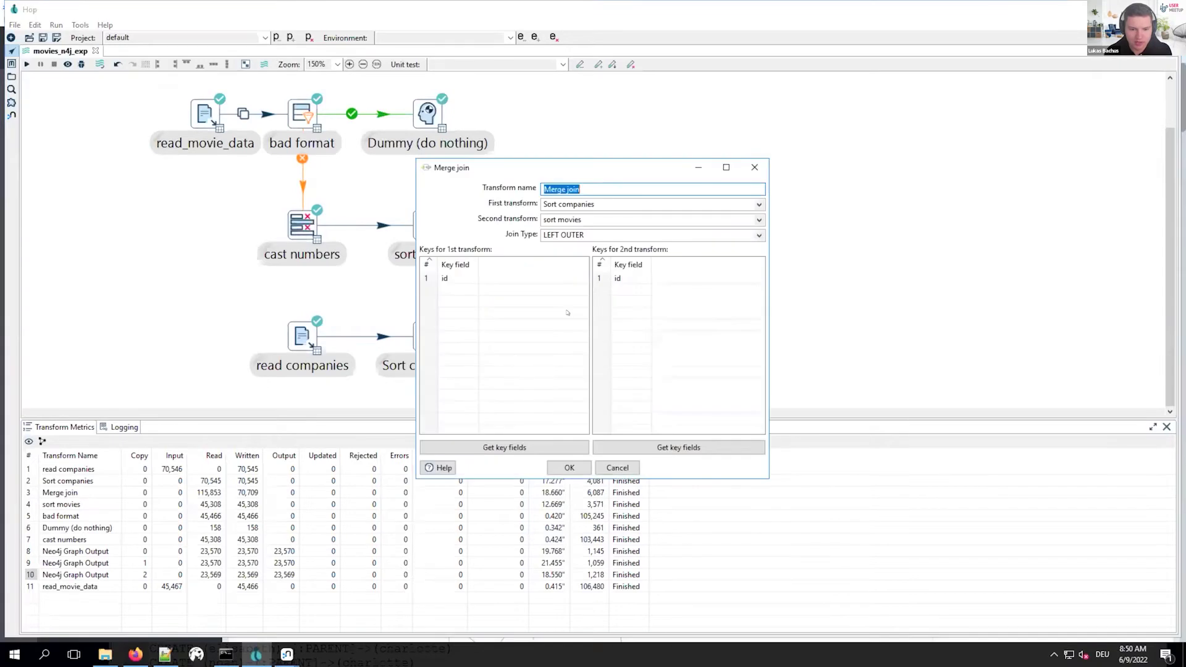
{"action": "left_click", "coordinate": [754, 167]}
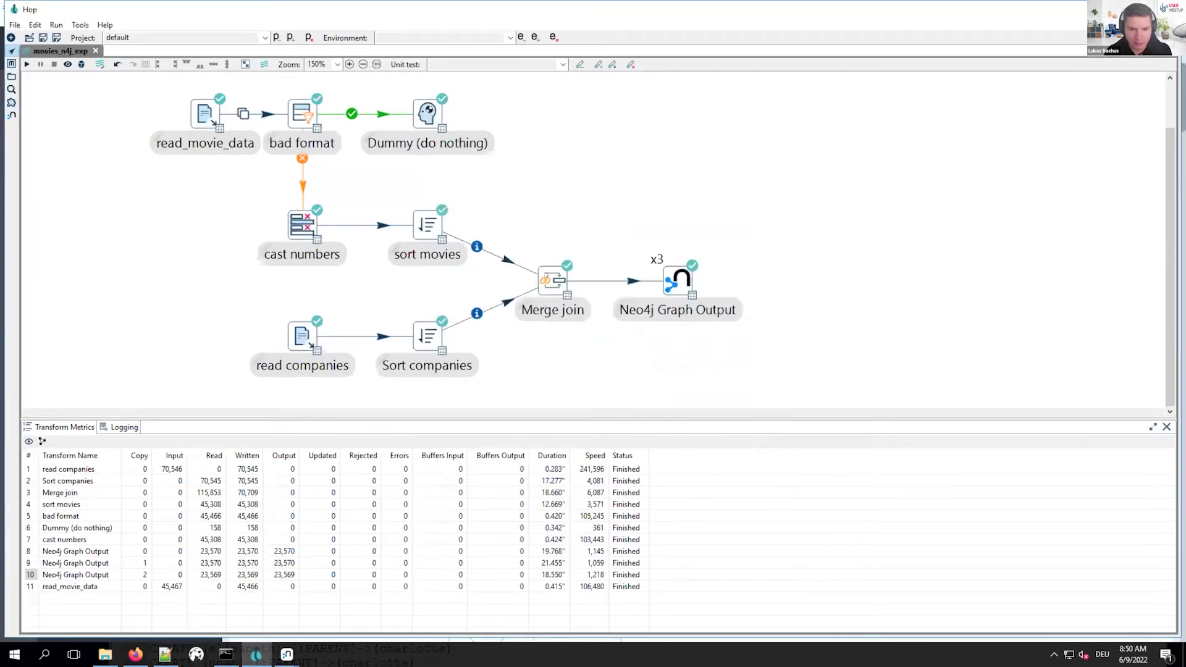
{"action": "left_click", "coordinate": [547, 275]}
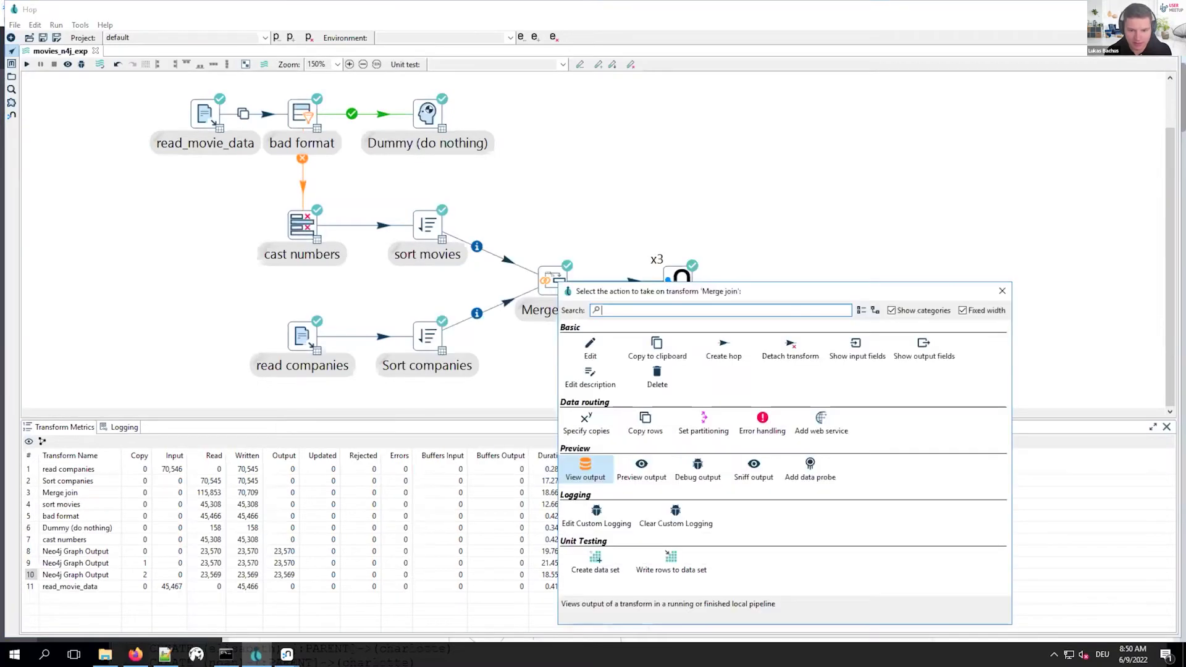
{"action": "left_click", "coordinate": [628, 469]}
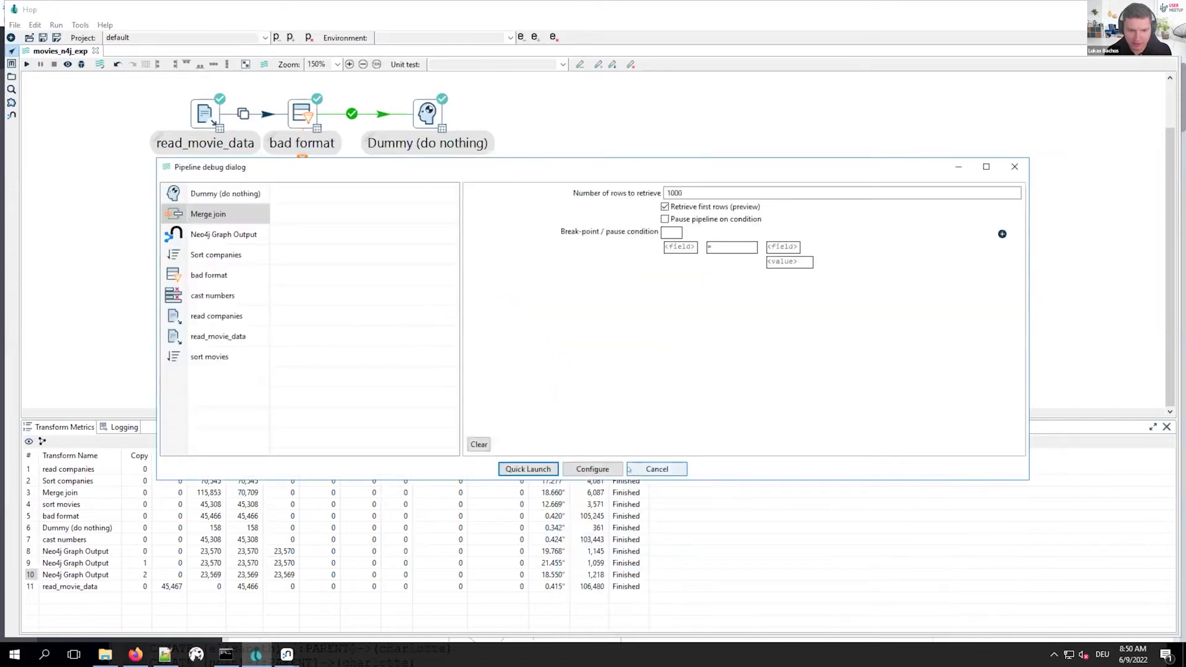
{"action": "left_click", "coordinate": [528, 469]}
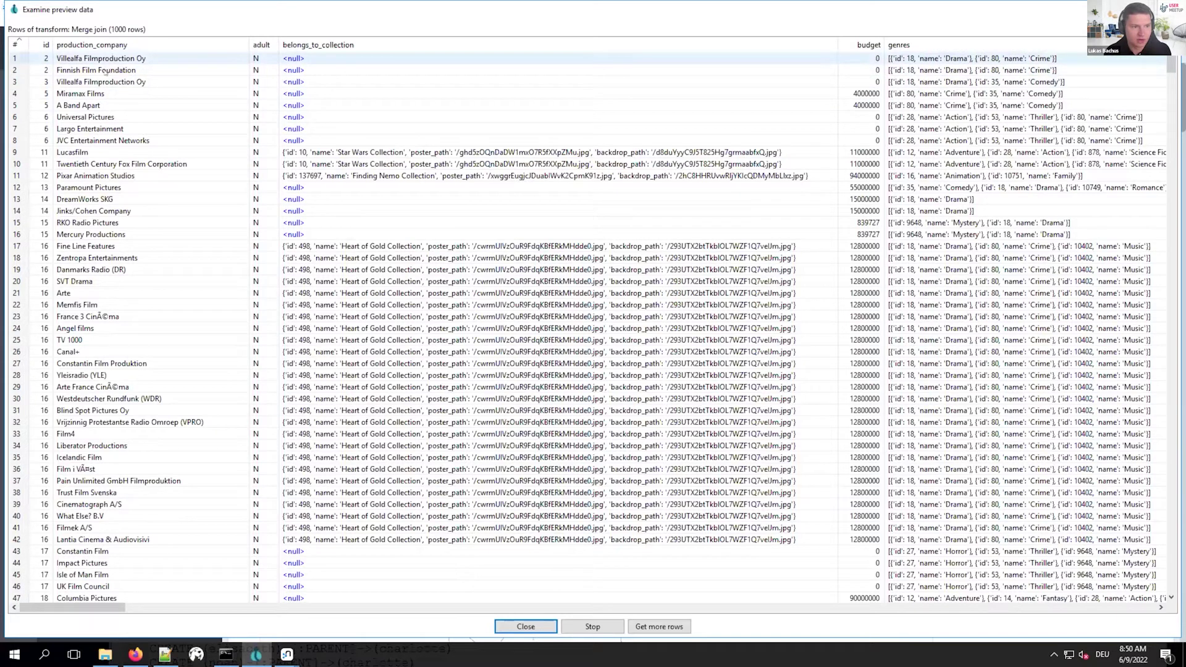
- Examine the joined rows from the production_company column across to original_title and overview, and close the preview
{"action": "left_click", "coordinate": [61, 60]}
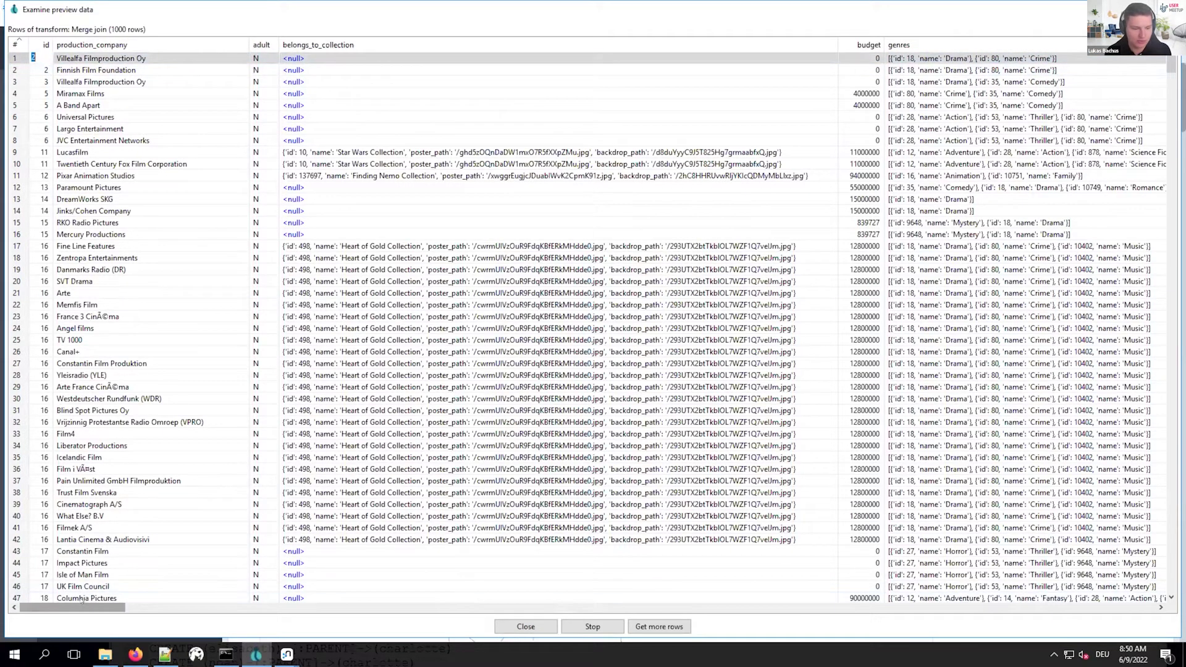
{"action": "scroll", "coordinate": [161, 607], "scroll_direction": "right", "scroll_amount": 1}
{"action": "scroll", "coordinate": [161, 607], "scroll_direction": "right", "scroll_amount": 5}
{"action": "left_click_drag", "start_coordinate": [162, 607], "coordinate": [241, 607]}
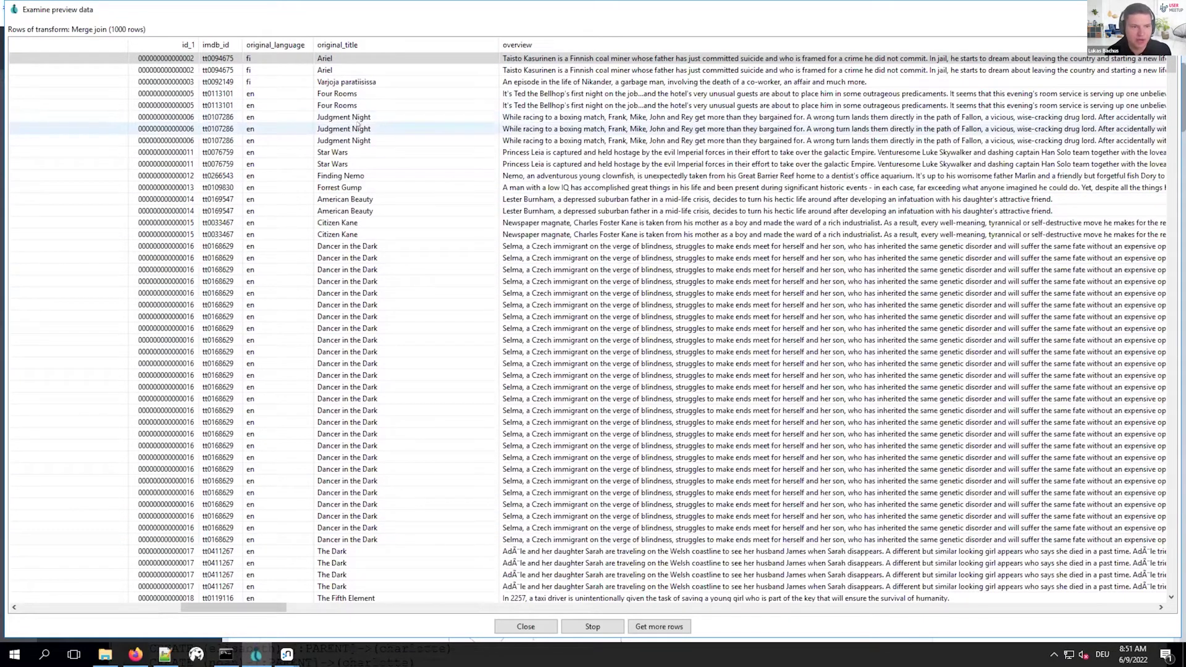
{"action": "left_click_drag", "start_coordinate": [182, 607], "coordinate": [21, 608]}
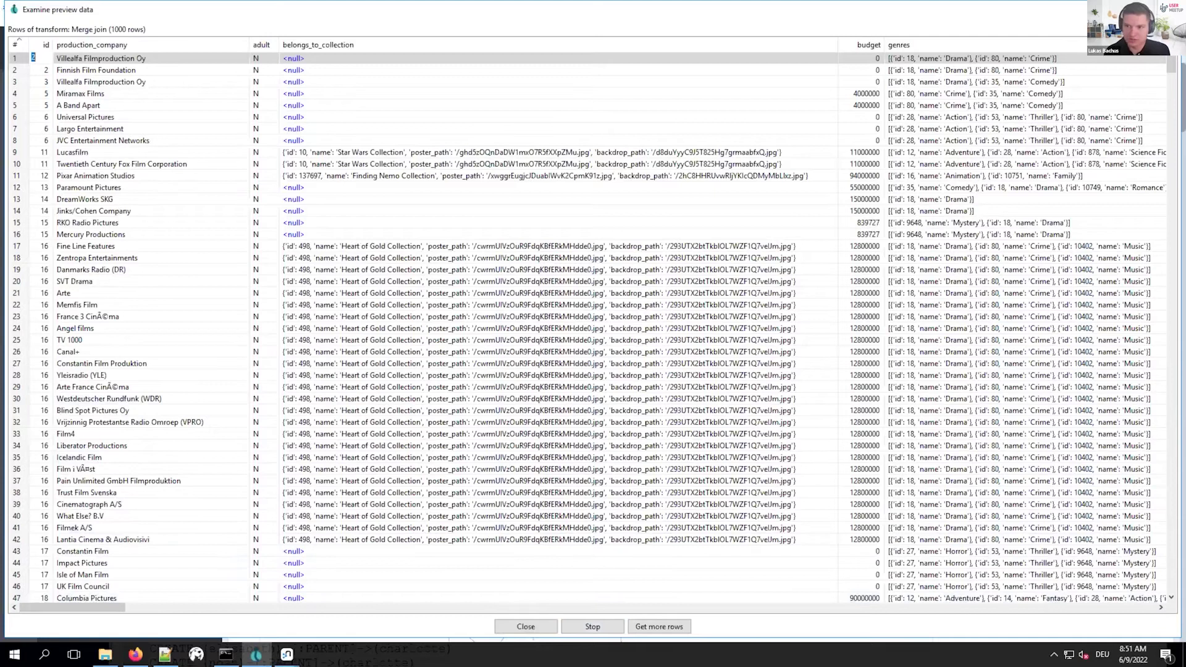
{"action": "key", "text": "Escape"}
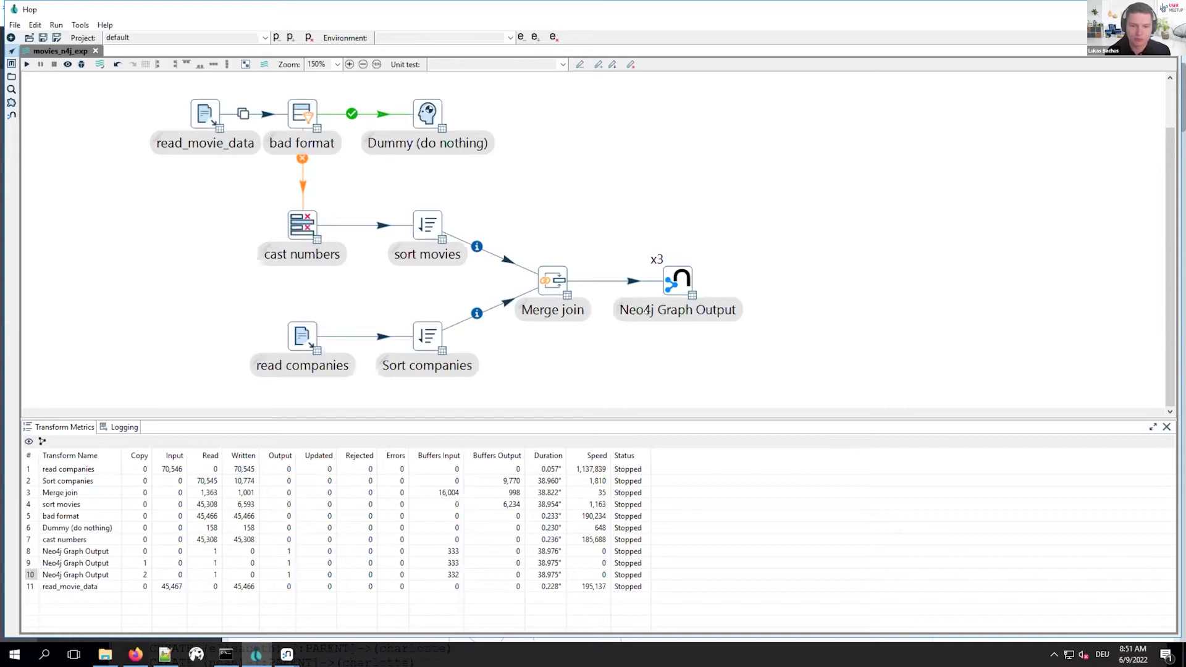
- Open the Neo4j Graph Output transform and view its field-to-property mappings beside the pipeline
{"action": "double_click", "coordinate": [646, 310]}
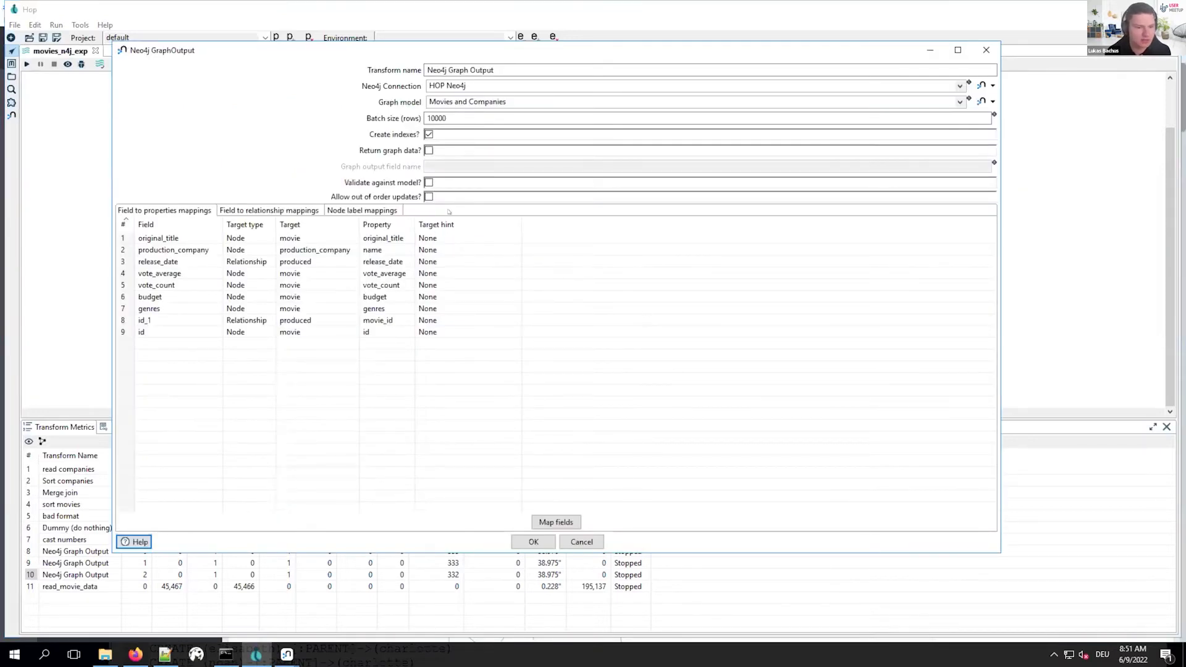
{"action": "mouse_move", "coordinate": [261, 47]}
{"action": "left_mouse_down"}
{"action": "mouse_move", "coordinate": [273, 84]}
{"action": "mouse_move", "coordinate": [265, 50]}
{"action": "mouse_move", "coordinate": [279, 53]}
{"action": "left_mouse_up"}
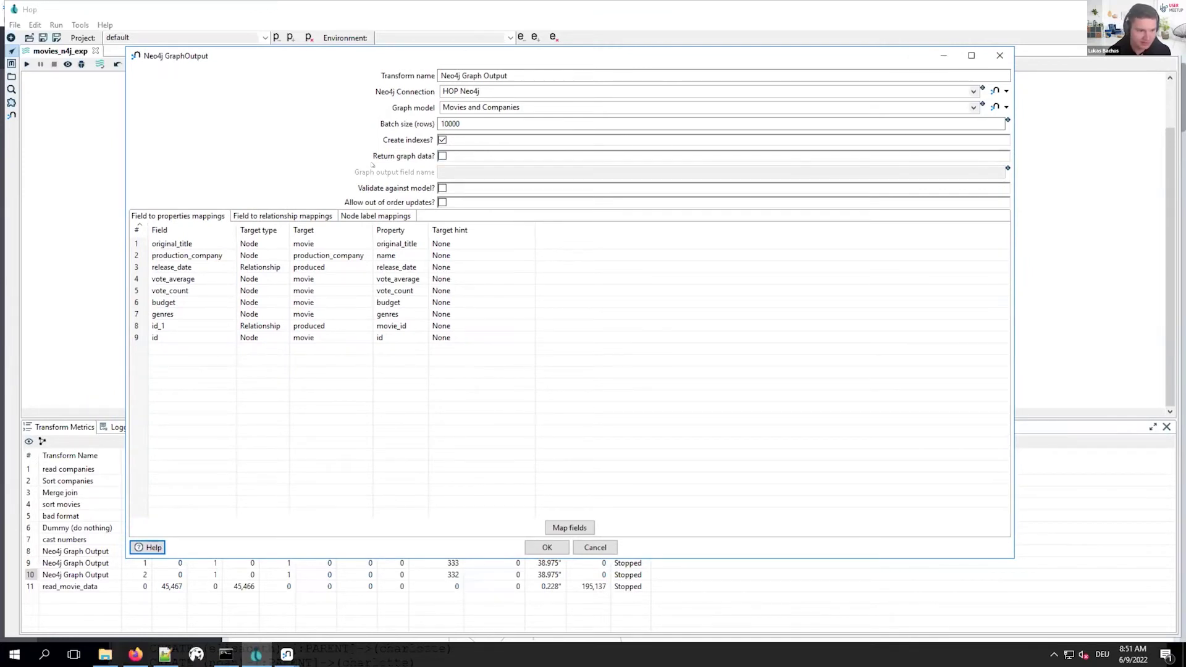
{"action": "left_click_drag", "start_coordinate": [313, 54], "coordinate": [848, 68]}
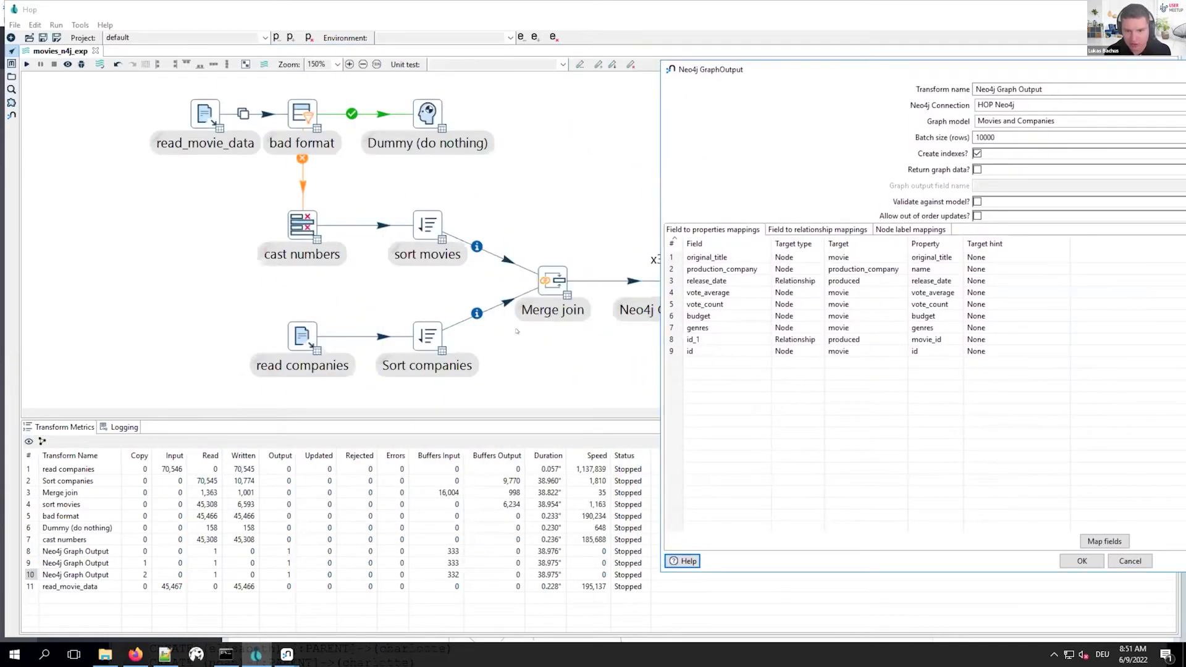
{"action": "left_click_drag", "start_coordinate": [784, 73], "coordinate": [578, 56]}
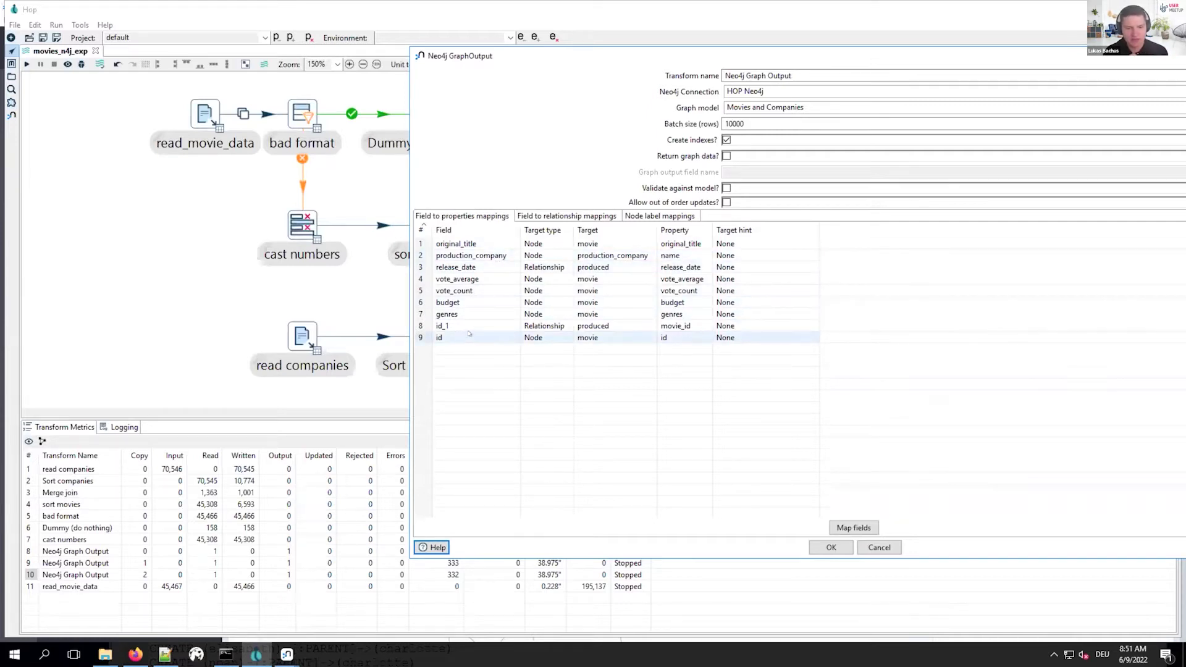
- Review the field-to-property mappings of the Neo4j Graph Output from original_title through budget, and return to production_company
{"action": "left_click", "coordinate": [450, 244]}
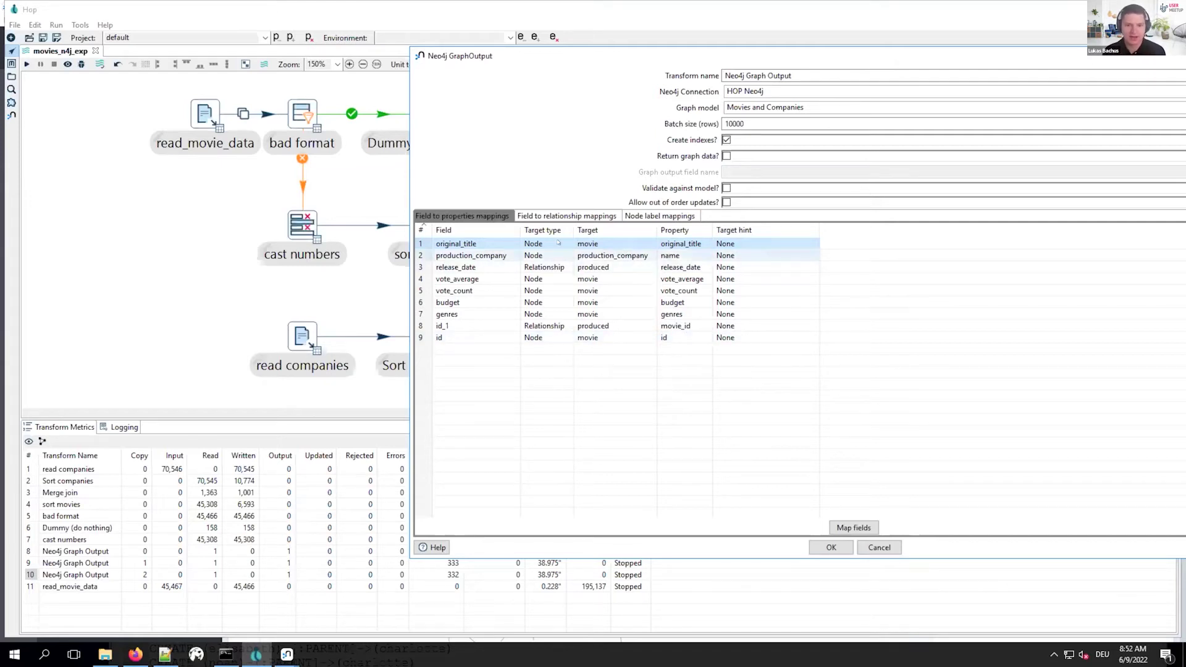
{"action": "left_click", "coordinate": [420, 255]}
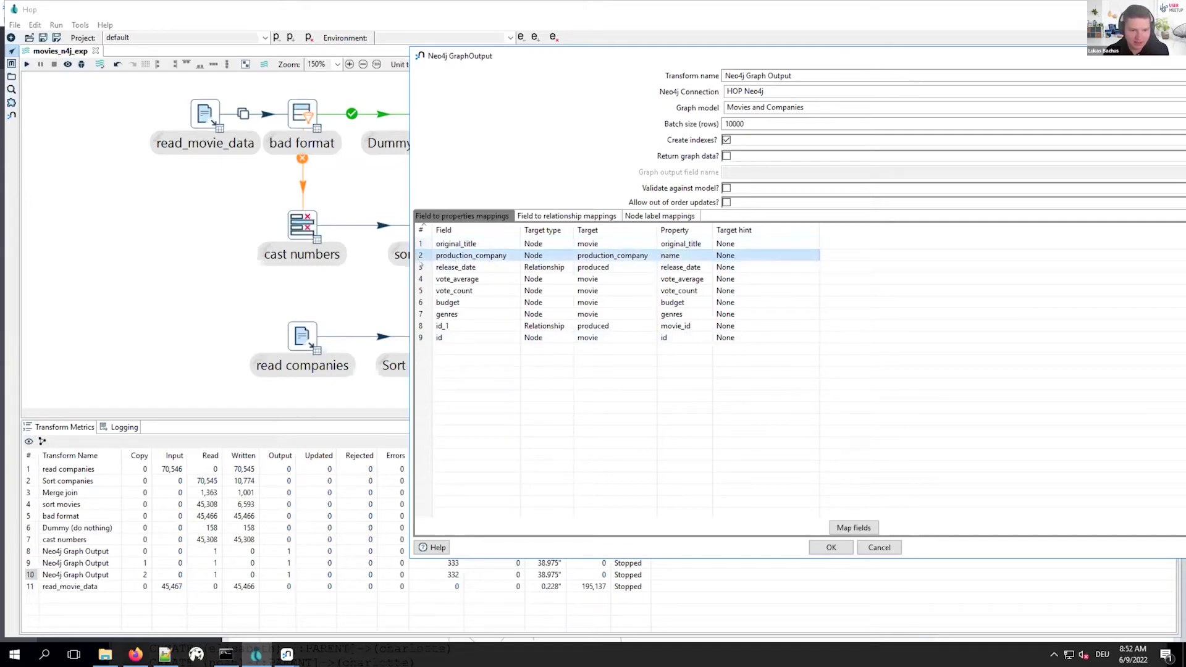
{"action": "left_click", "coordinate": [420, 267]}
{"action": "left_click", "coordinate": [421, 279]}
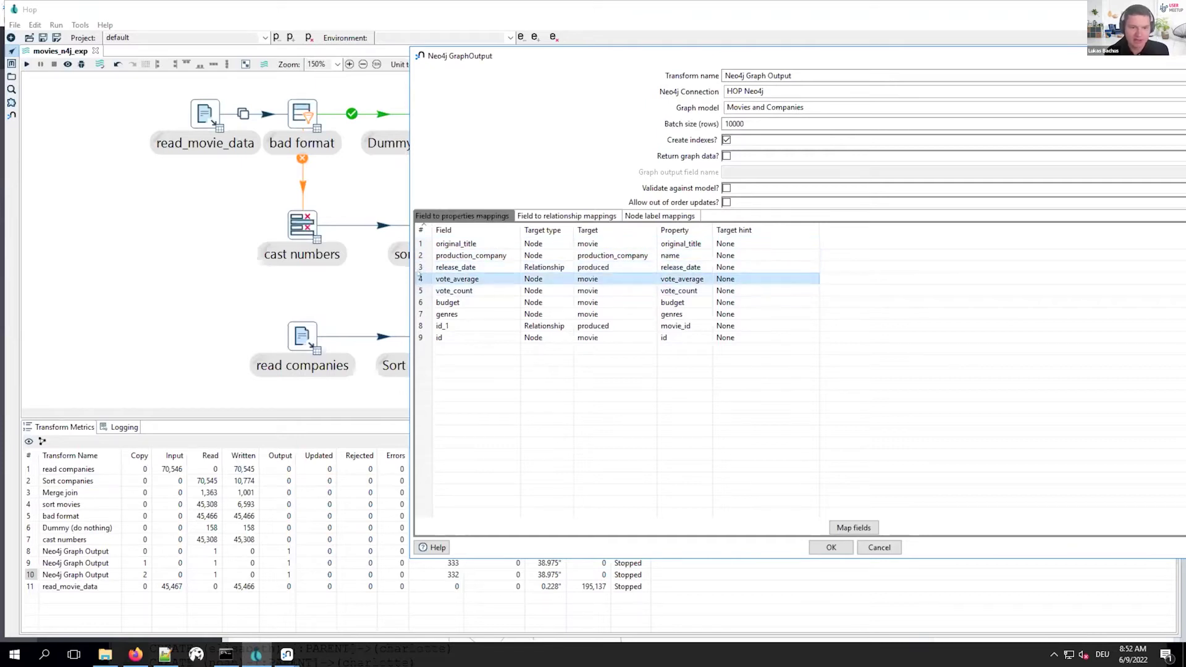
{"action": "left_click", "coordinate": [421, 290]}
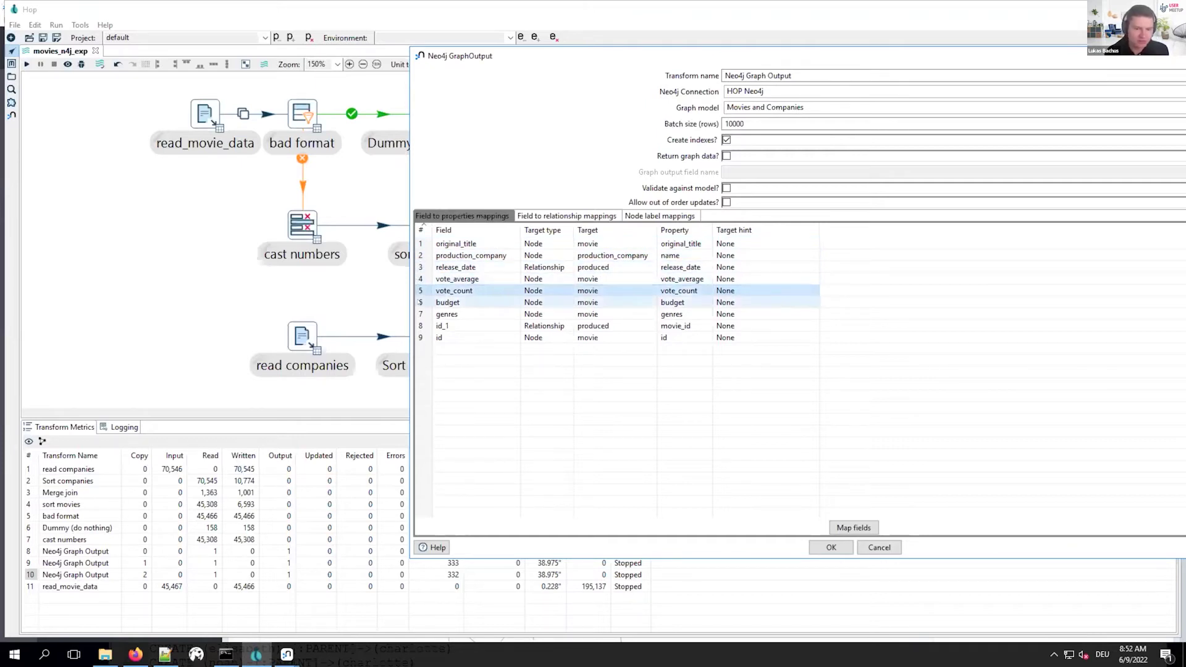
{"action": "left_click", "coordinate": [420, 302]}
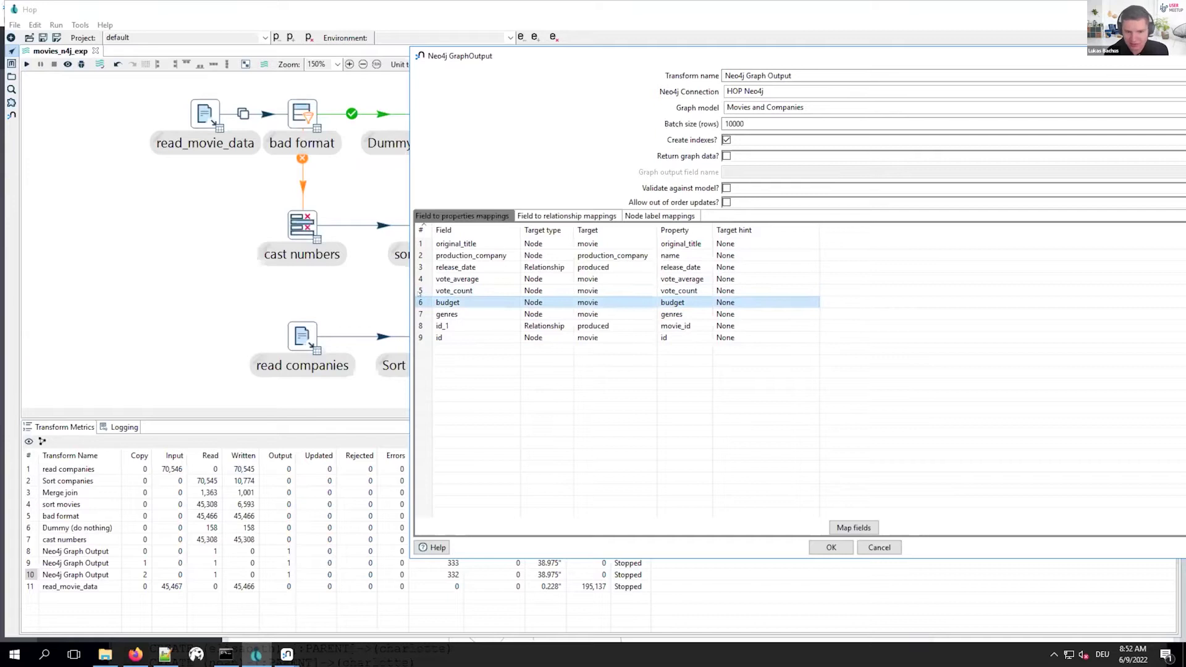
{"action": "left_click", "coordinate": [421, 256]}
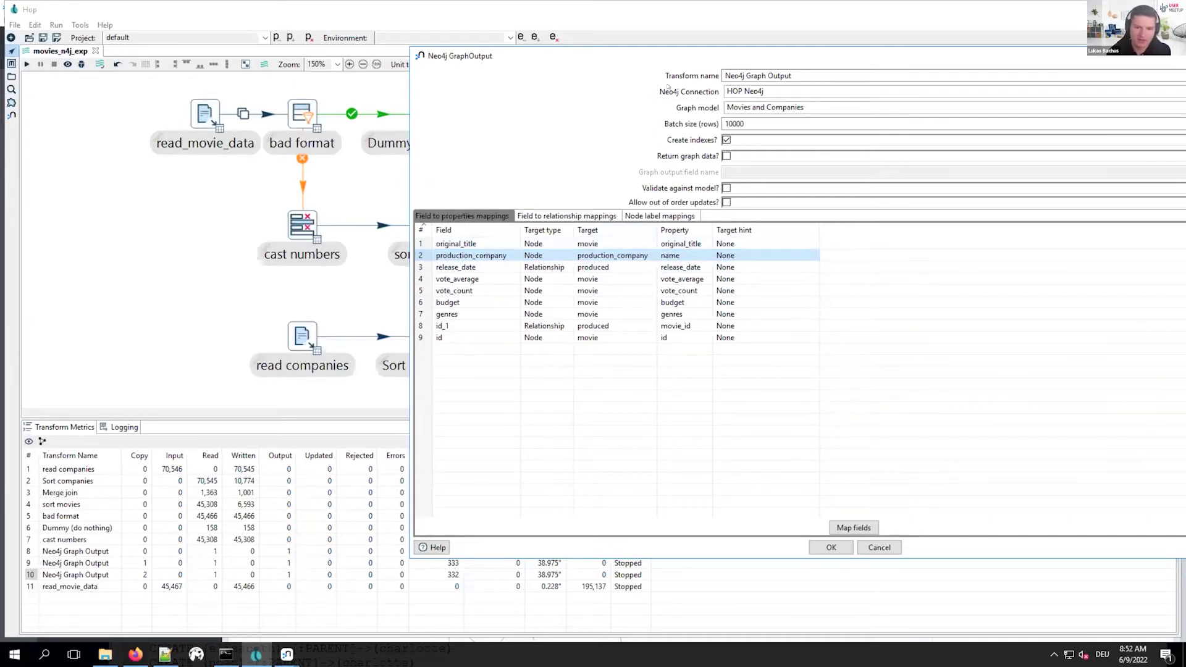
- Check the target choices for the production_company field, keeping production_company, and review the release_date relationship mapping
{"action": "left_click_drag", "start_coordinate": [589, 54], "coordinate": [449, 45]}
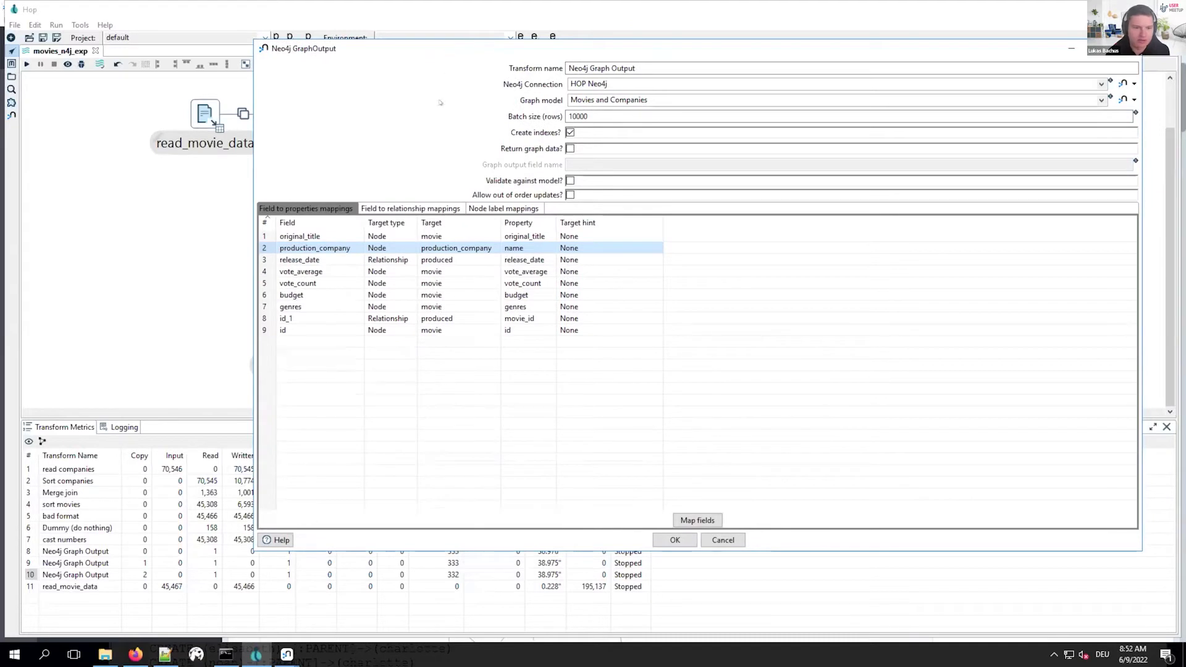
{"action": "left_click", "coordinate": [487, 249]}
{"action": "left_click", "coordinate": [494, 249]}
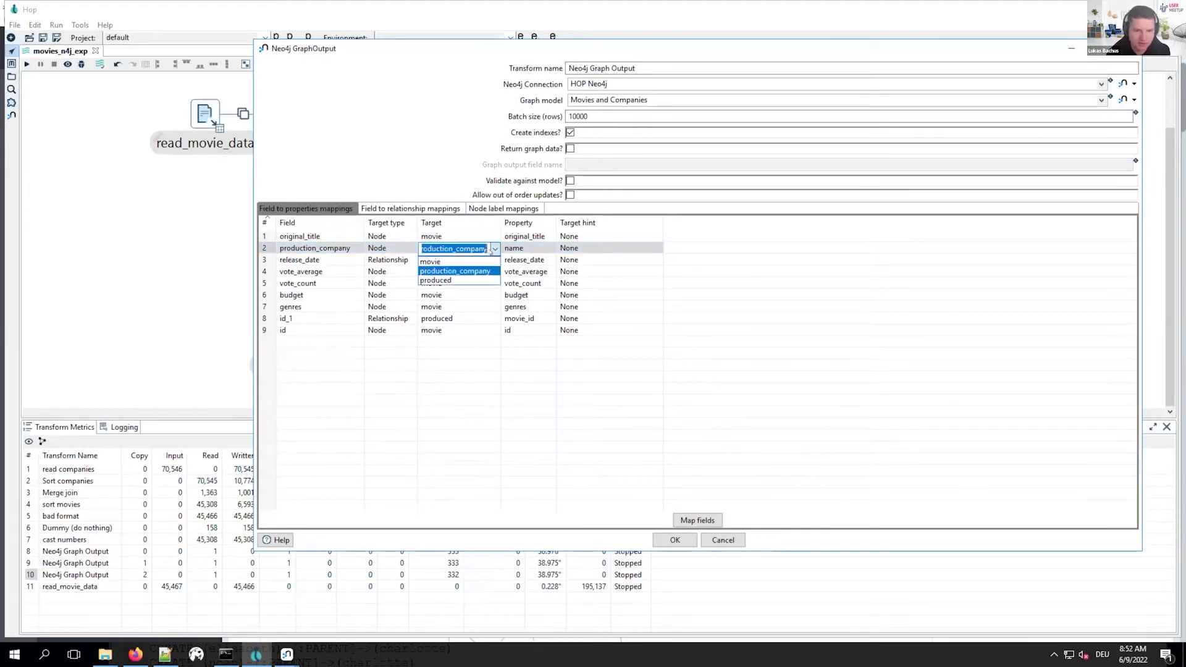
{"action": "left_click", "coordinate": [455, 271]}
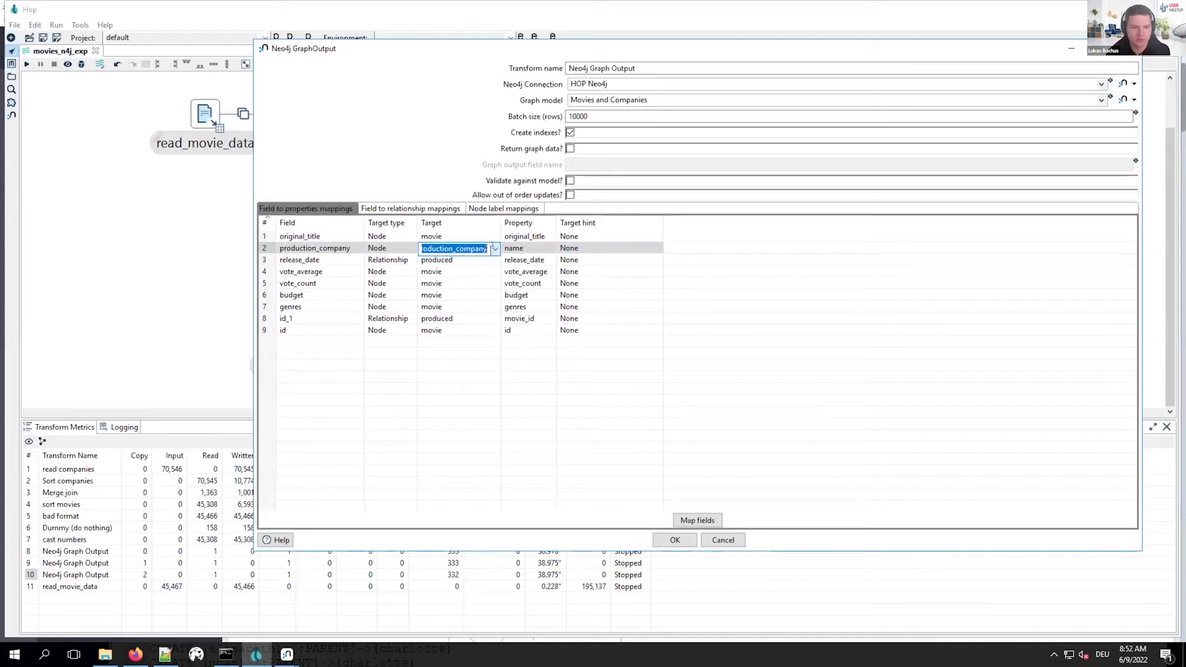
{"action": "left_click", "coordinate": [392, 257]}
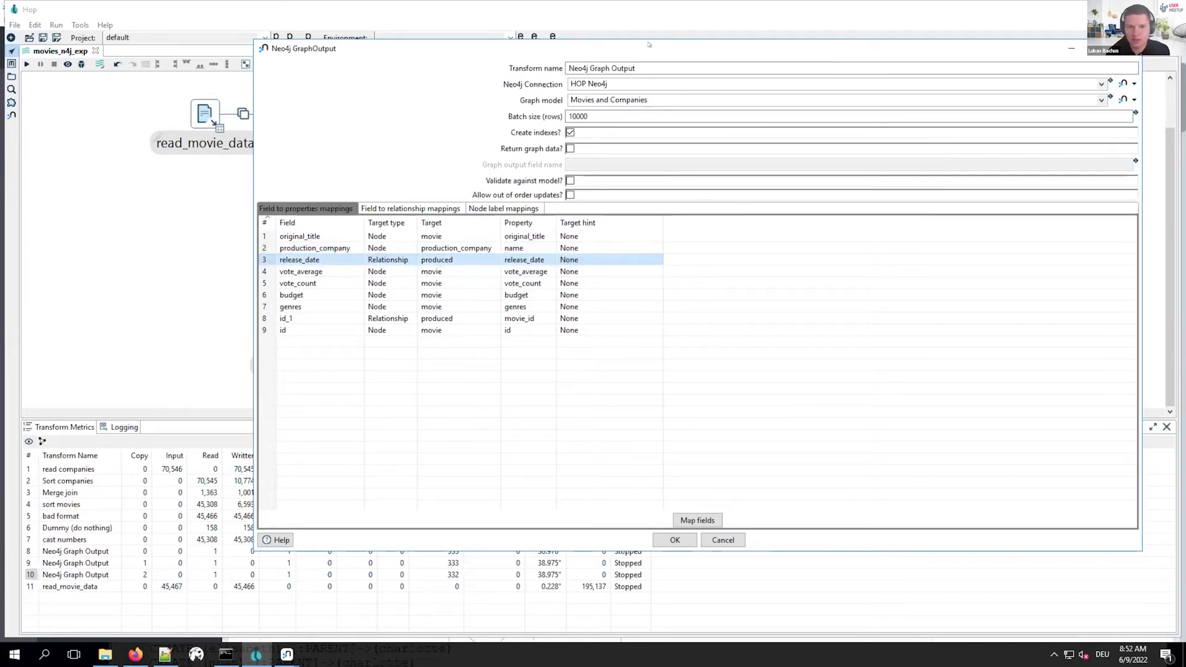
{"action": "left_click_drag", "start_coordinate": [648, 45], "coordinate": [577, 46]}
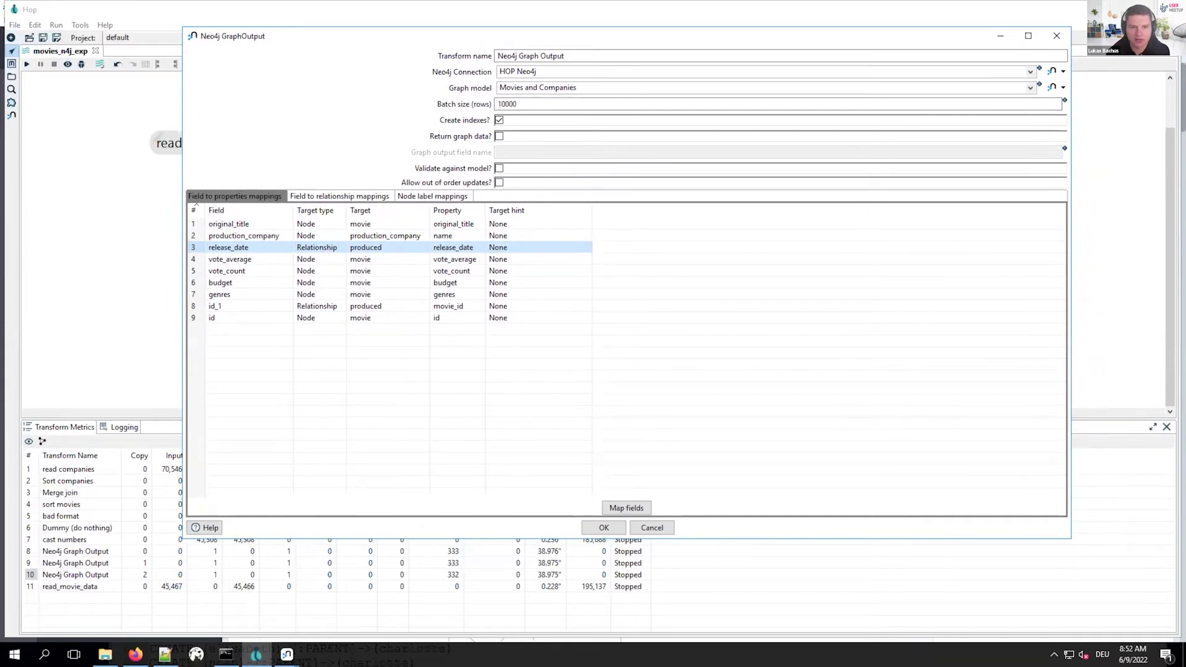
- Open the Movies and Companies graph model and examine its movie and production_company nodes with their properties
{"action": "left_click", "coordinate": [1062, 87]}
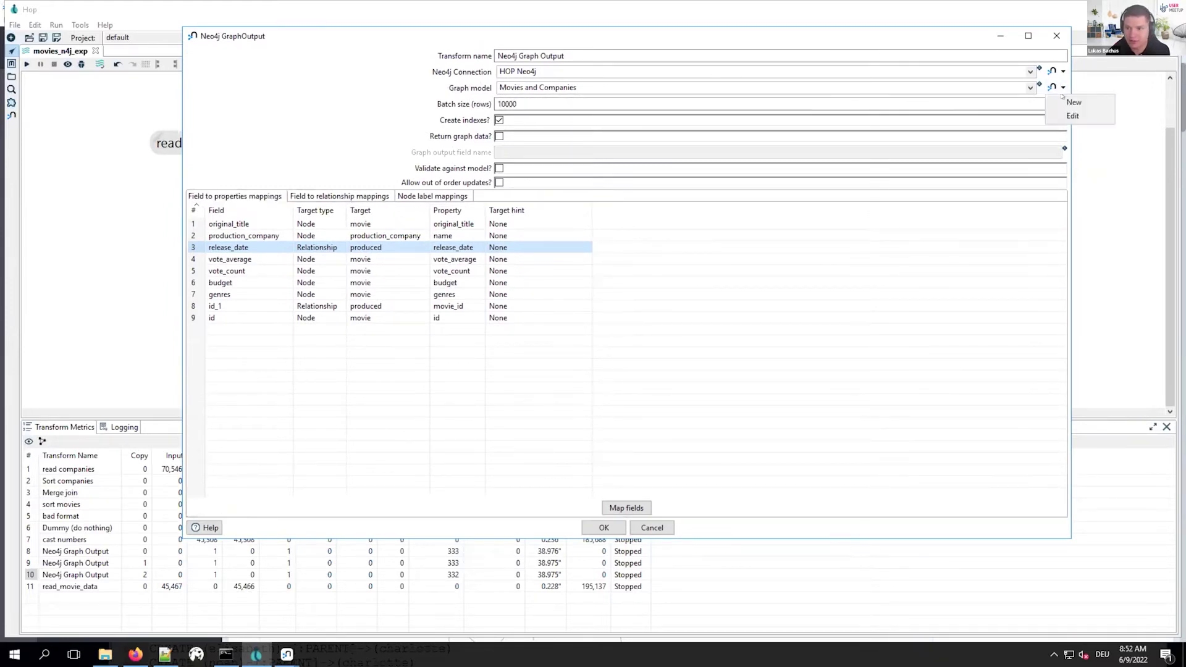
{"action": "left_click", "coordinate": [1072, 115]}
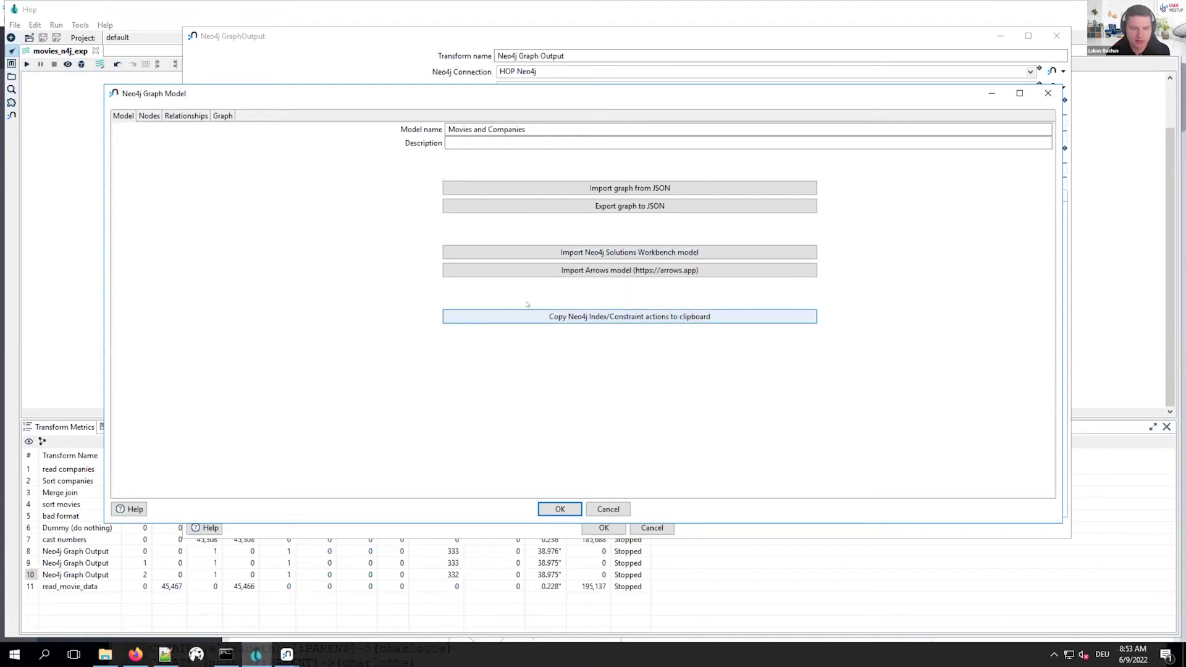
{"action": "left_click", "coordinate": [148, 115]}
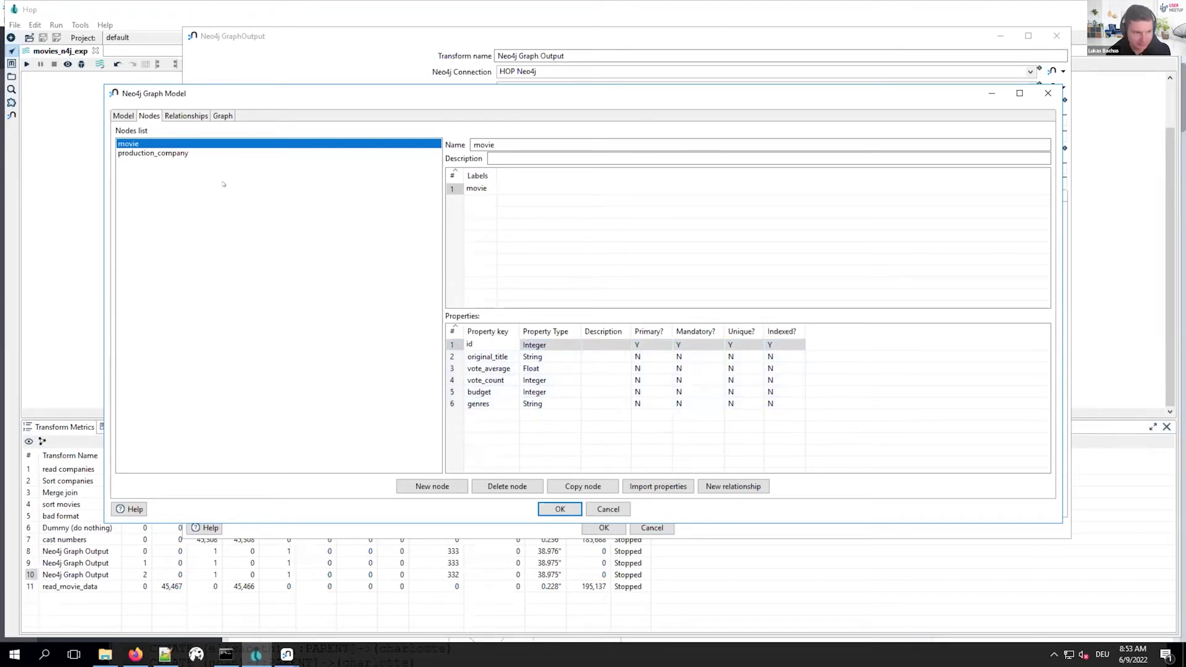
{"action": "left_click", "coordinate": [185, 153]}
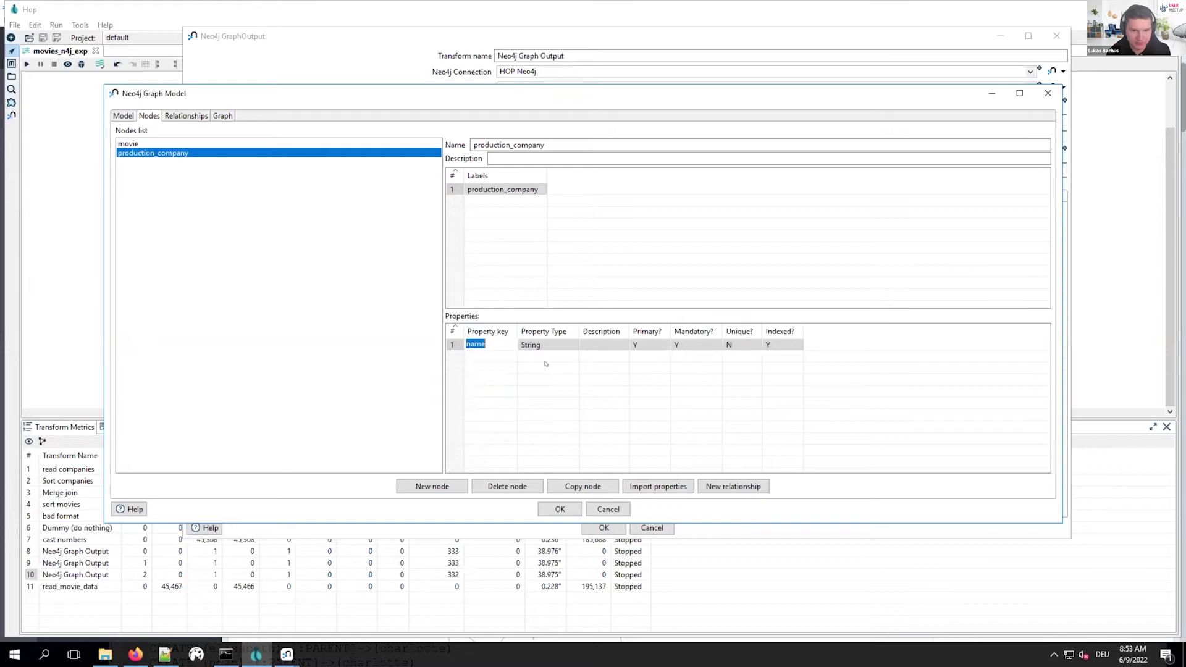
{"action": "key", "text": "Down"}
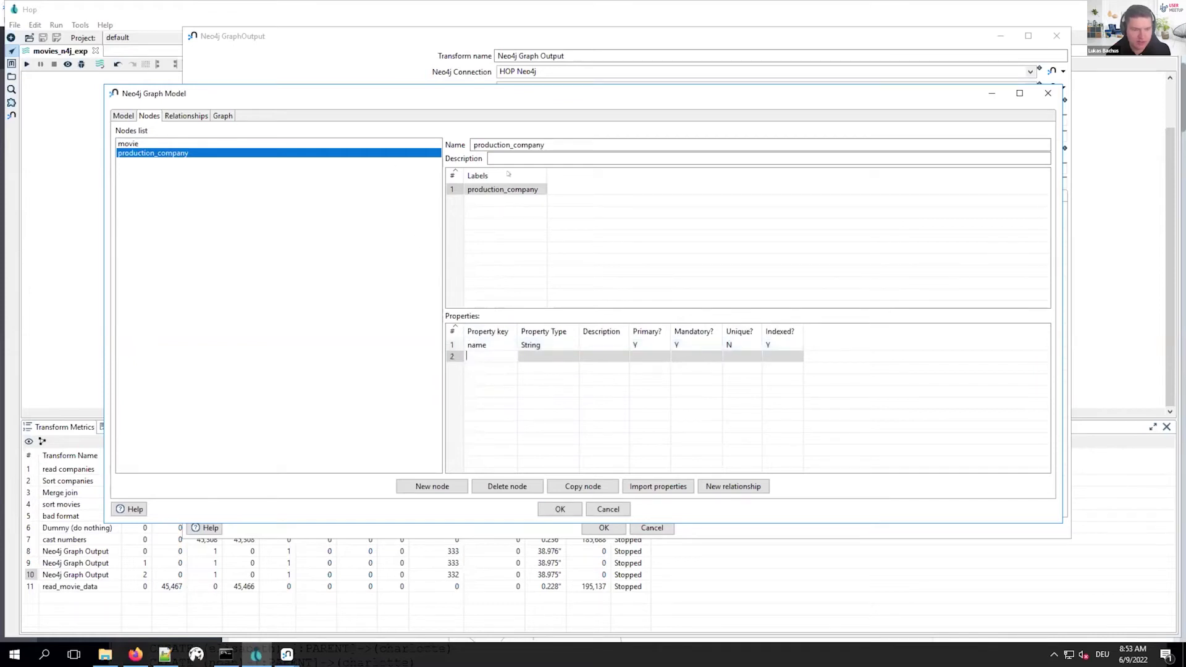
{"action": "left_click", "coordinate": [459, 345]}
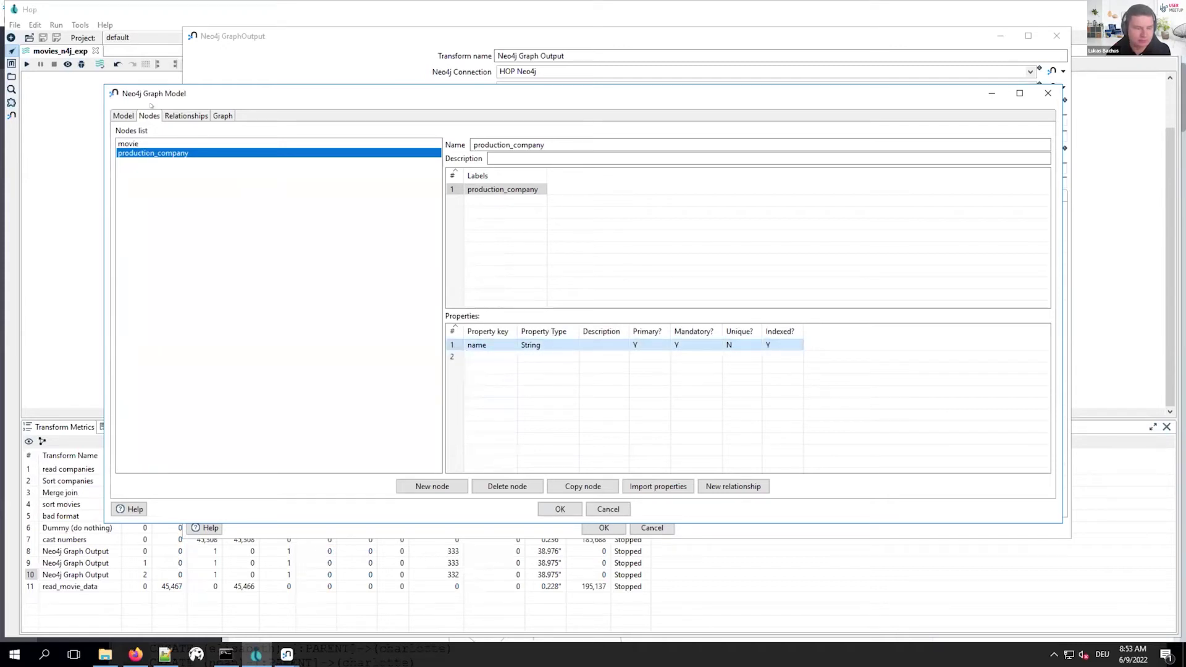
- Examine the produced relationship's label, source, target and properties in the graph model
{"action": "left_click", "coordinate": [184, 115]}
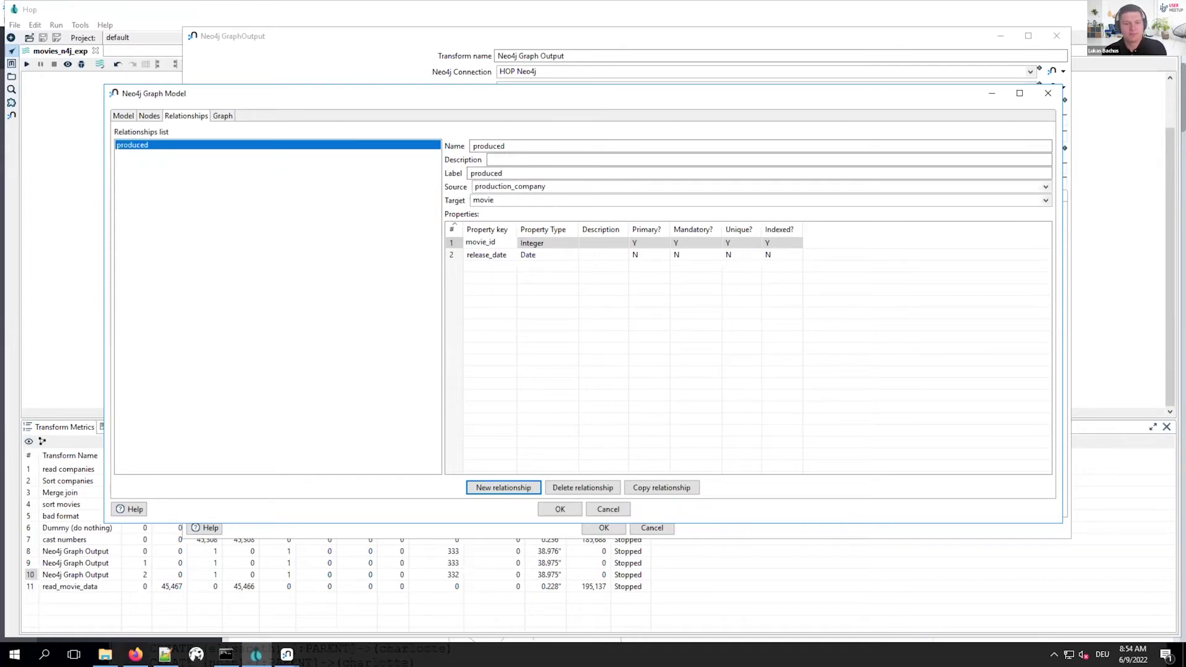
{"action": "double_click", "coordinate": [488, 173]}
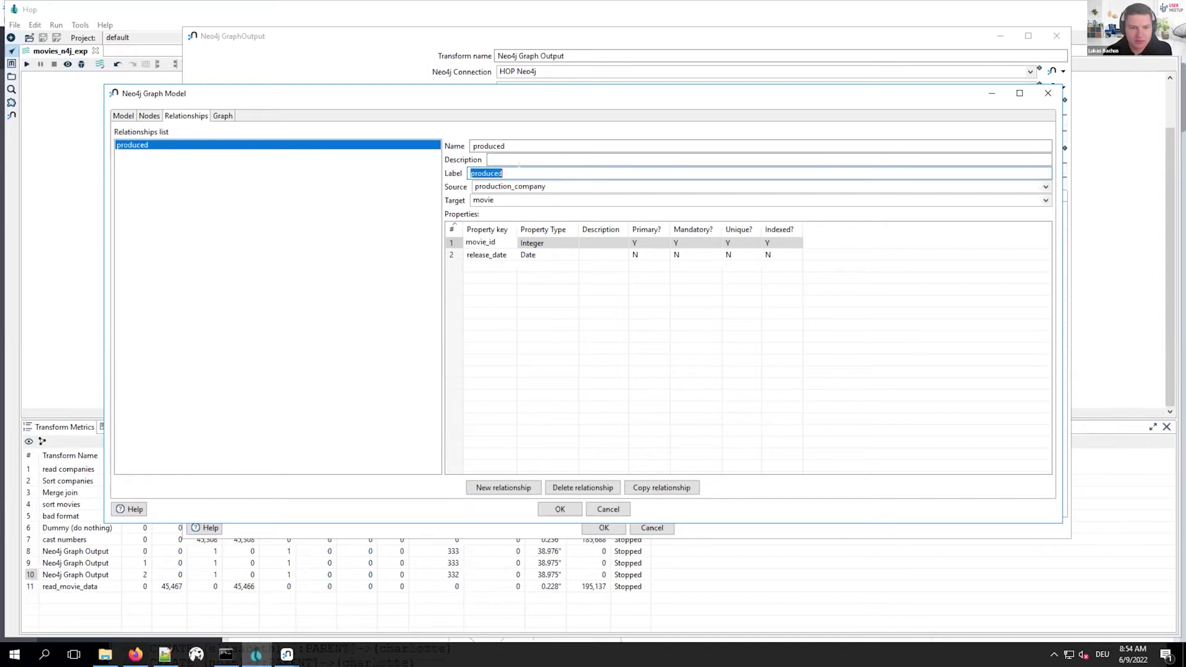
{"action": "key", "text": "End"}
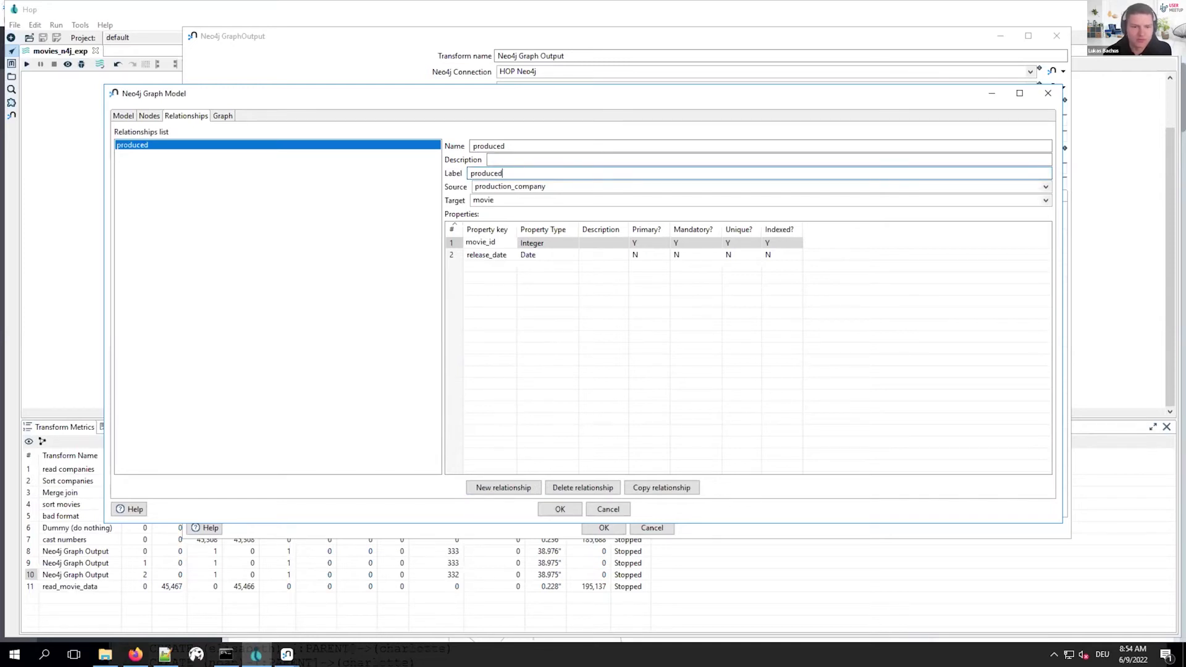
{"action": "left_click", "coordinate": [491, 255]}
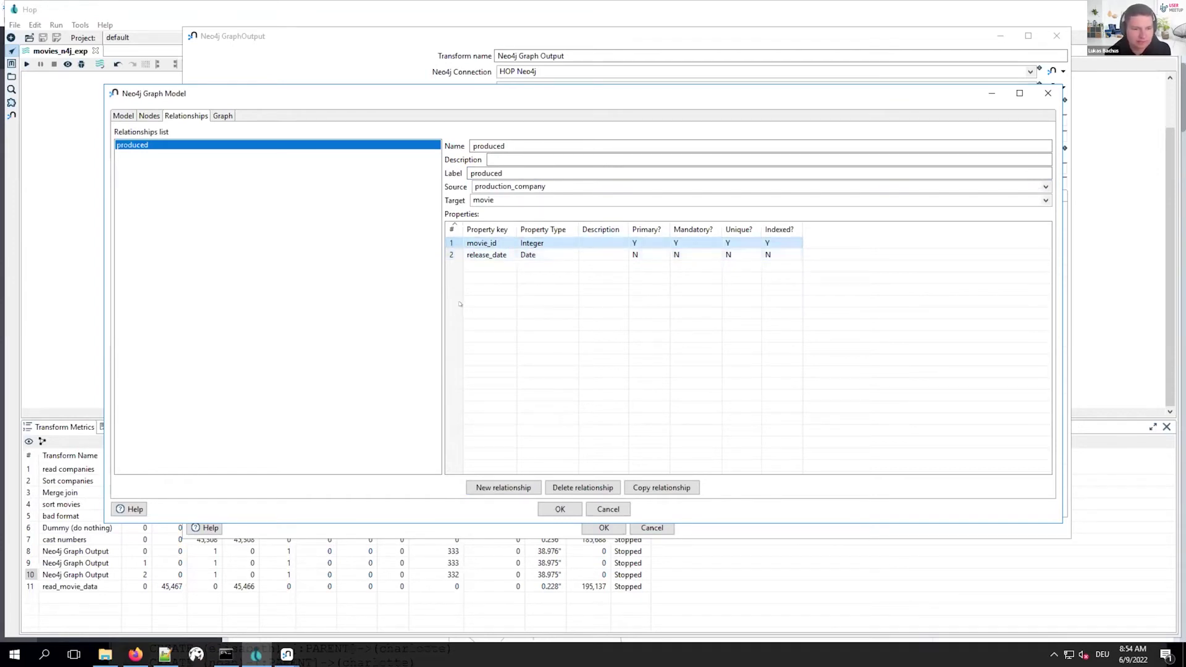
- Move the movie node slightly closer to production_company in the model's graph view, and accept the model
{"action": "left_click", "coordinate": [219, 115]}
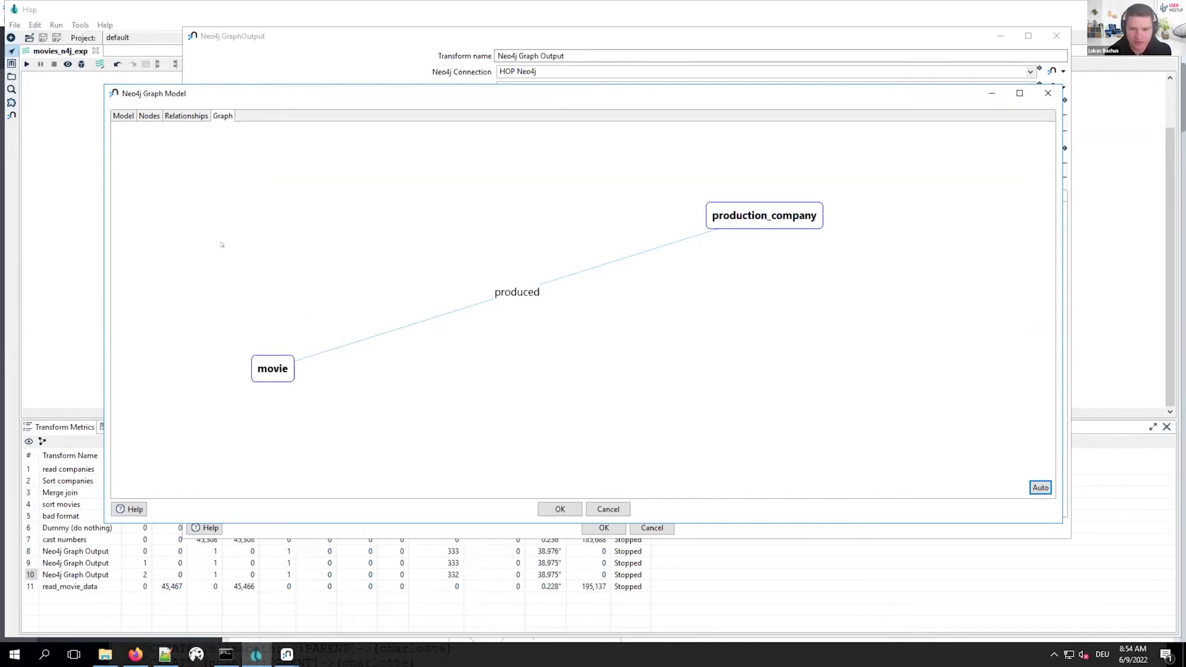
{"action": "left_click_drag", "start_coordinate": [269, 371], "coordinate": [309, 355]}
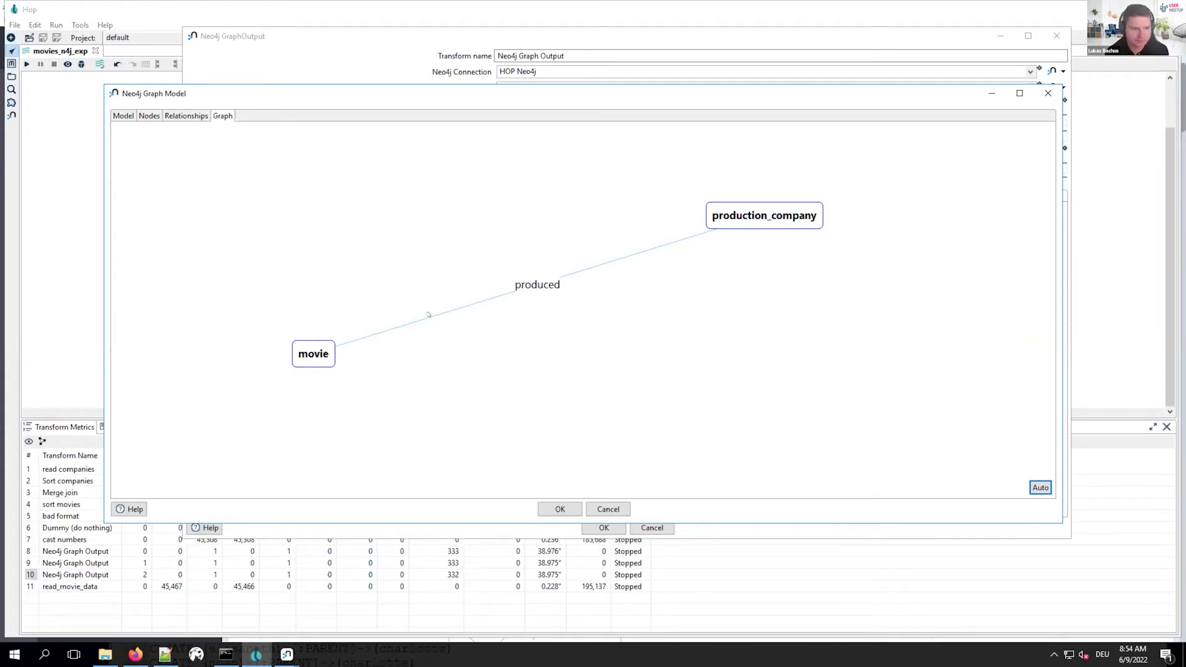
{"action": "left_click", "coordinate": [558, 509]}
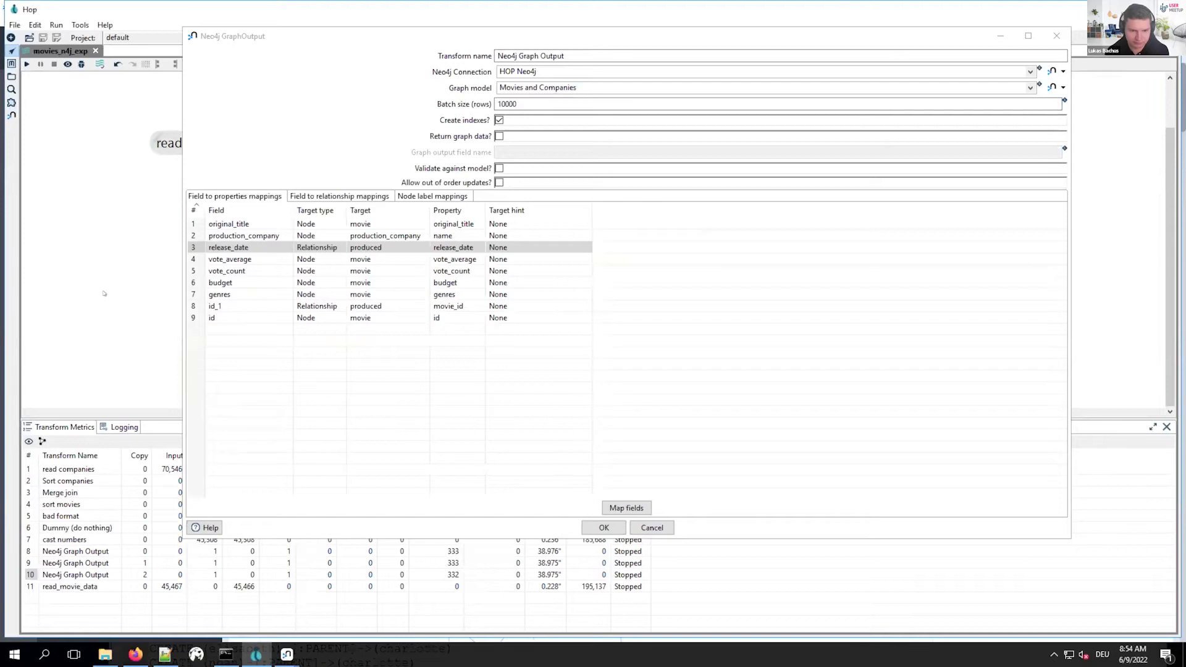
- Check the transform's relationship and node label mappings, return to the property mappings, and accept the settings
{"action": "left_click", "coordinate": [320, 195]}
{"action": "left_click", "coordinate": [466, 196]}
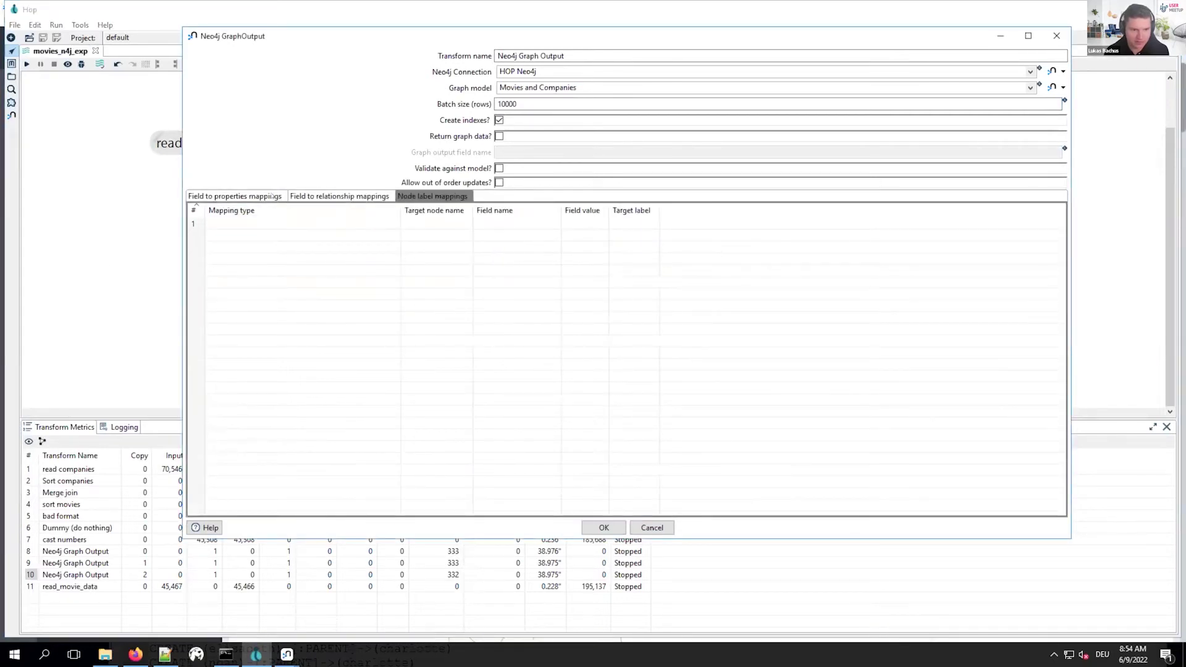
{"action": "left_click", "coordinate": [262, 195]}
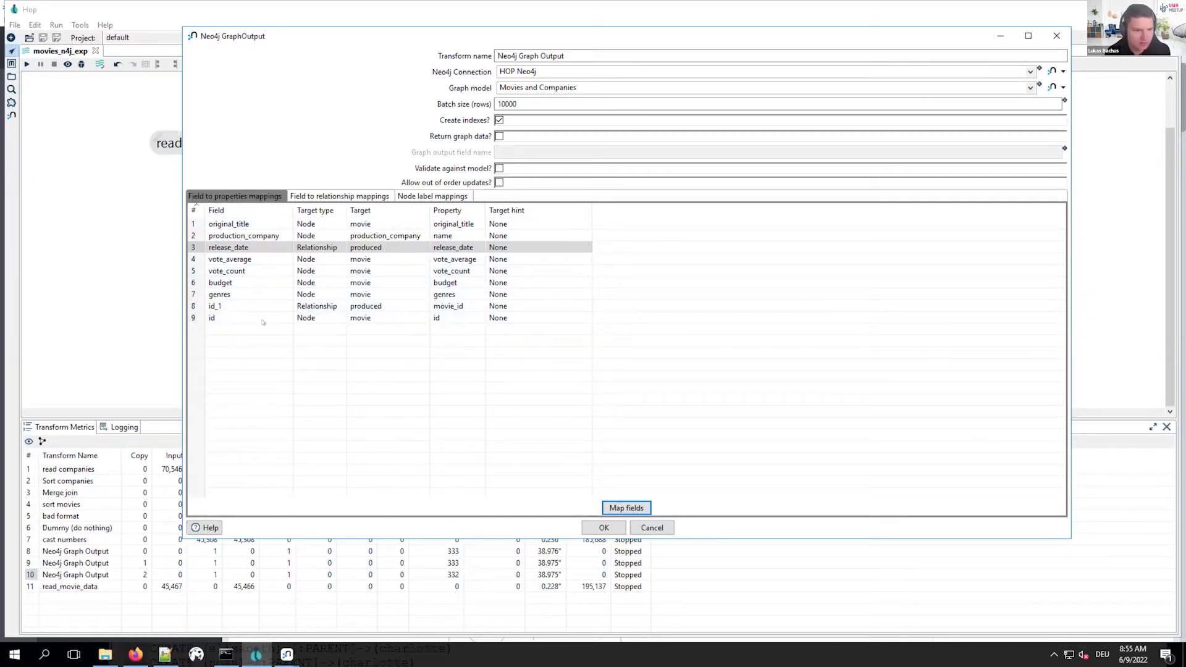
{"action": "left_click", "coordinate": [602, 528]}
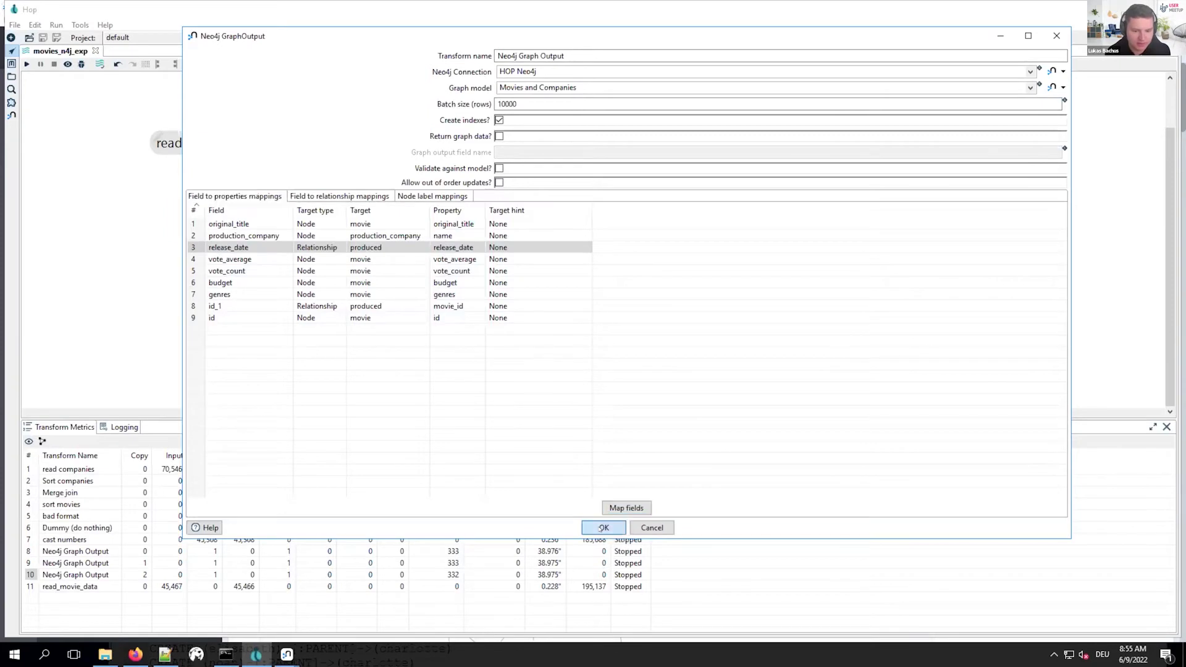
- Run the movies_n4j_exp pipeline, and view the actions available for the Neo4j Graph Output transform, including its number of copies
{"action": "left_click", "coordinate": [27, 64]}
{"action": "left_click", "coordinate": [567, 487]}
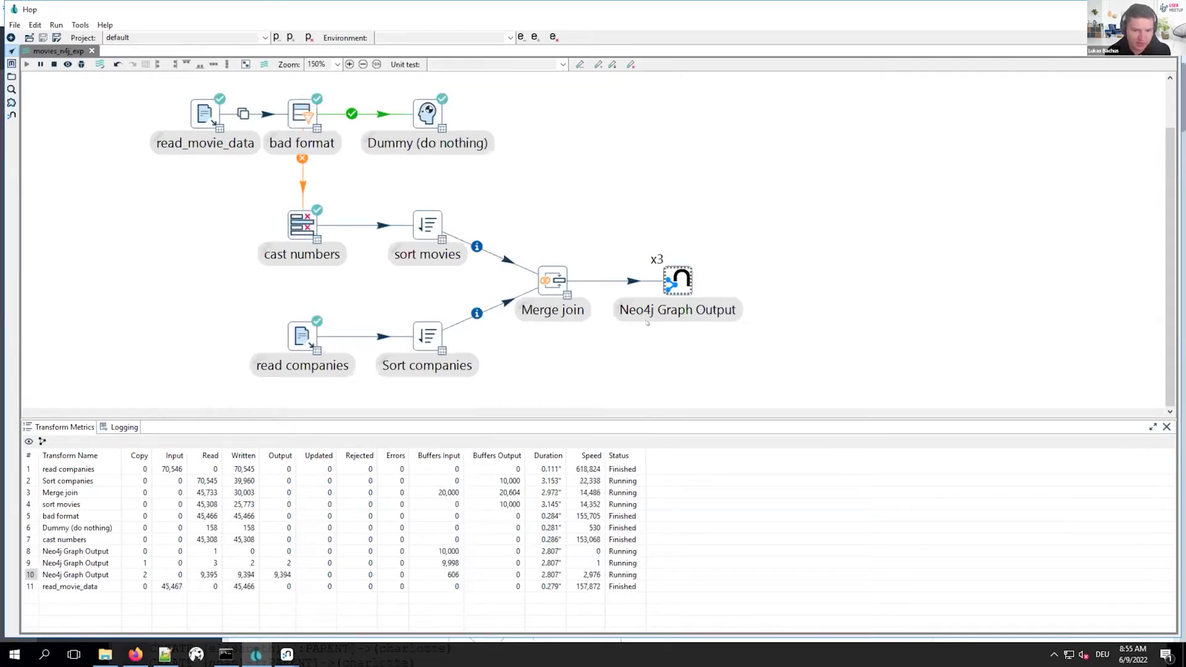
{"action": "left_click", "coordinate": [671, 283]}
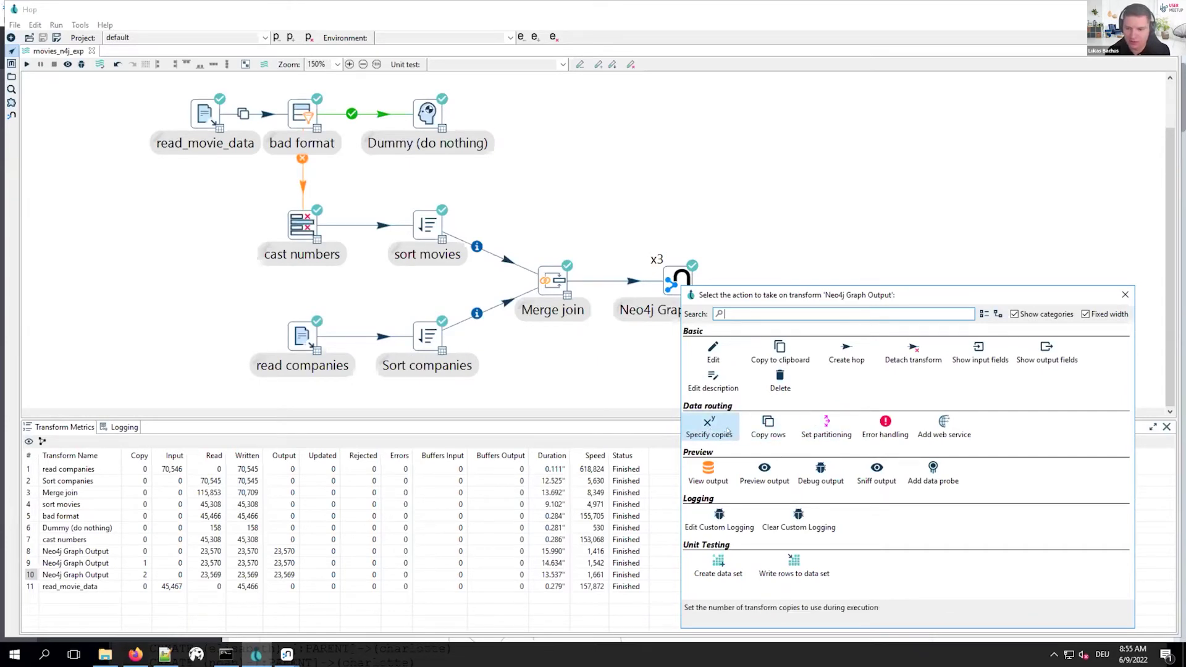
{"action": "left_click", "coordinate": [675, 253]}
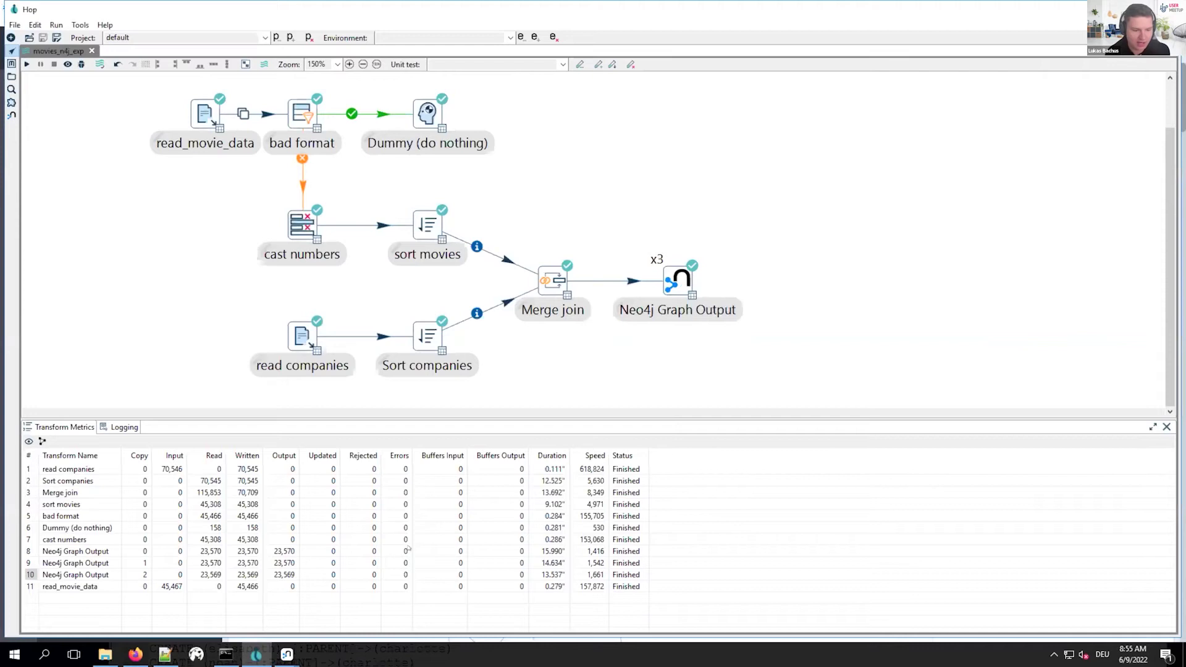
- Examine the execution metrics of the three Neo4j Graph Output copies, comparing their output row counts
{"action": "left_click", "coordinate": [28, 562]}
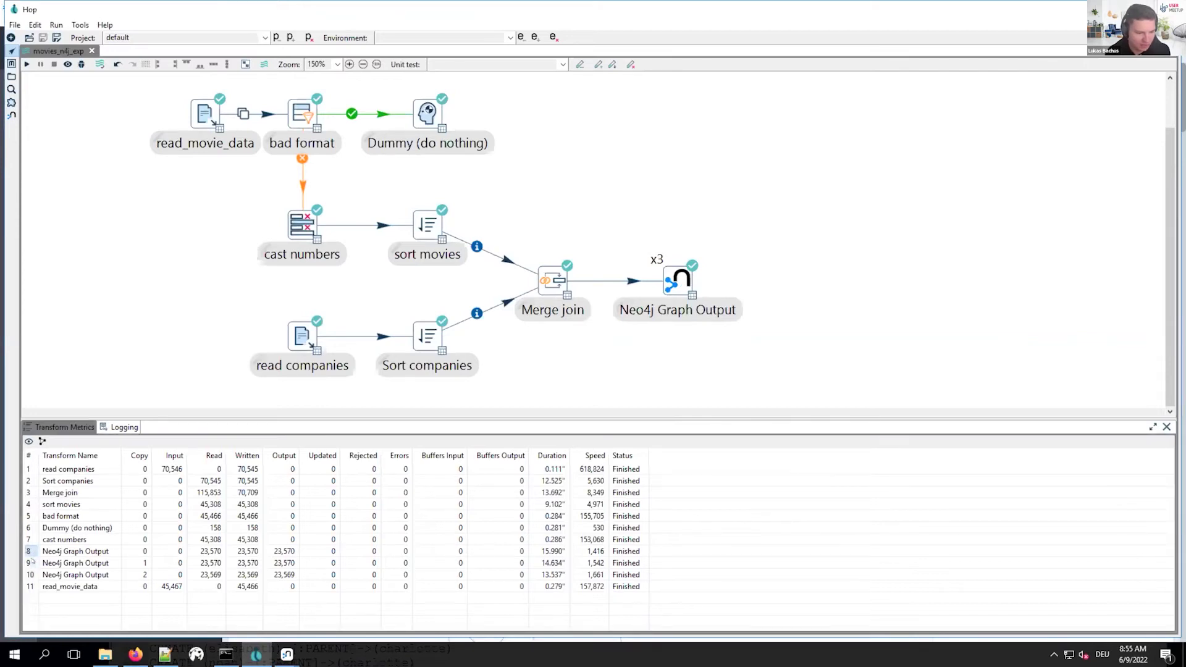
{"action": "left_click", "coordinate": [33, 572]}
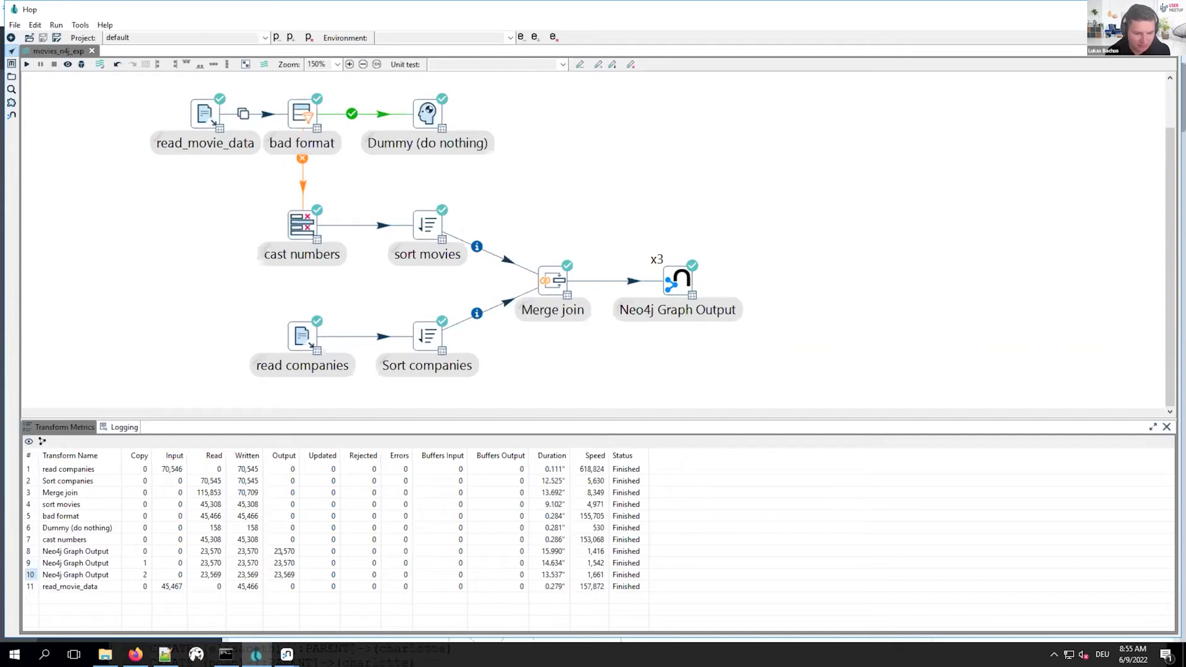
{"action": "key", "text": "Up"}
{"action": "key", "text": "Up"}
{"action": "left_click", "coordinate": [278, 560]}
{"action": "left_click", "coordinate": [278, 574]}
- Switch to Neo4j Browser and change the database in use from dark to neo4j
{"action": "mouse_move", "coordinate": [286, 655]}
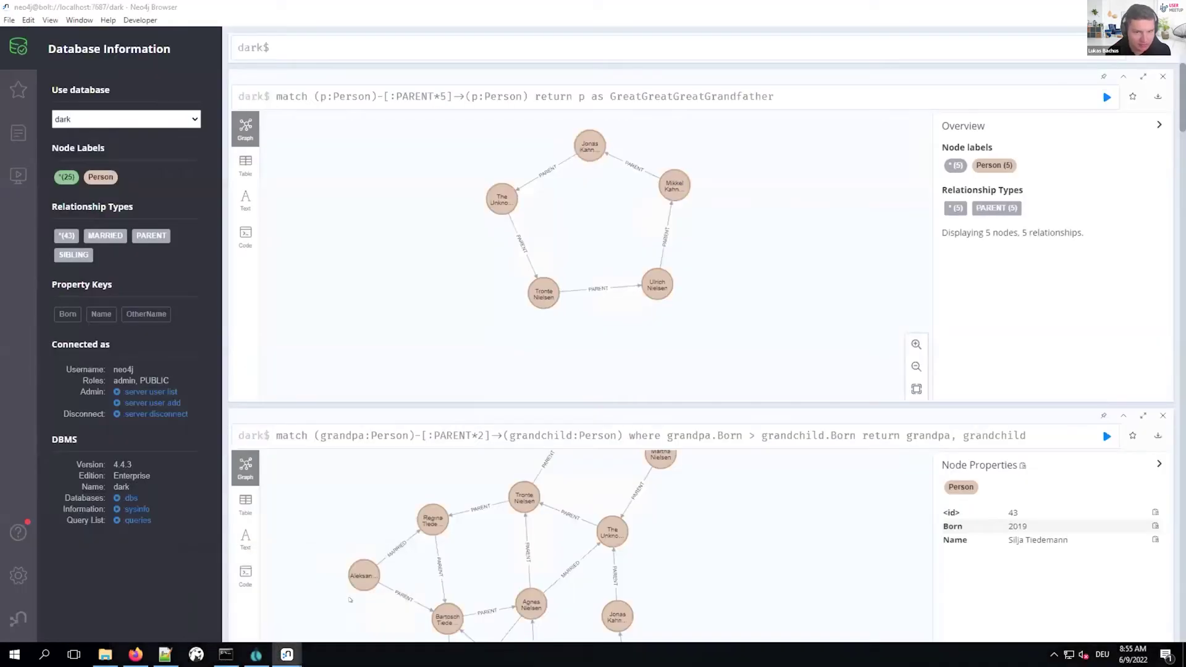
{"action": "left_click", "coordinate": [361, 576]}
{"action": "left_click_drag", "start_coordinate": [410, 299], "coordinate": [389, 298]}
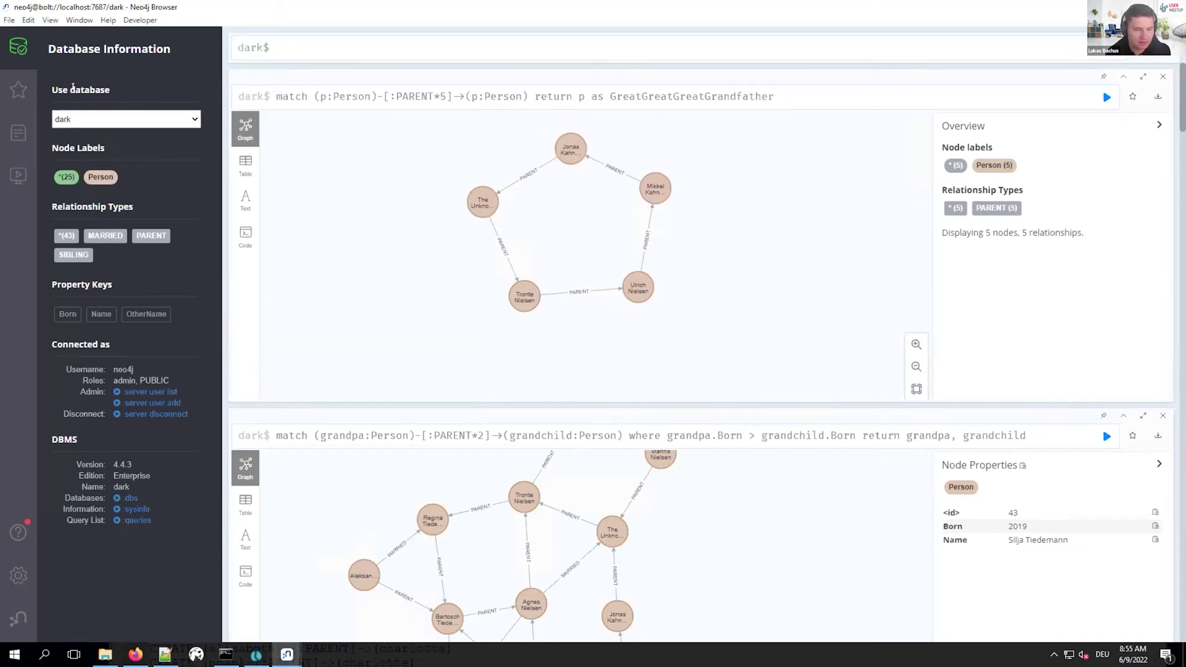
{"action": "left_click", "coordinate": [123, 115]}
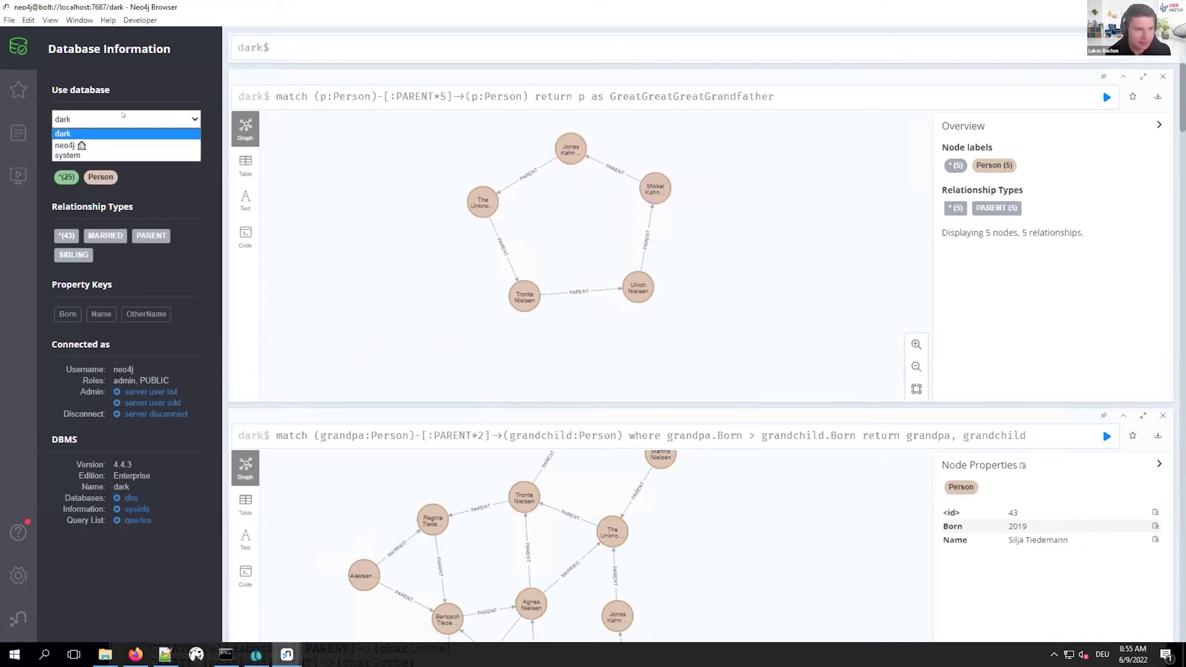
{"action": "left_click", "coordinate": [94, 145]}
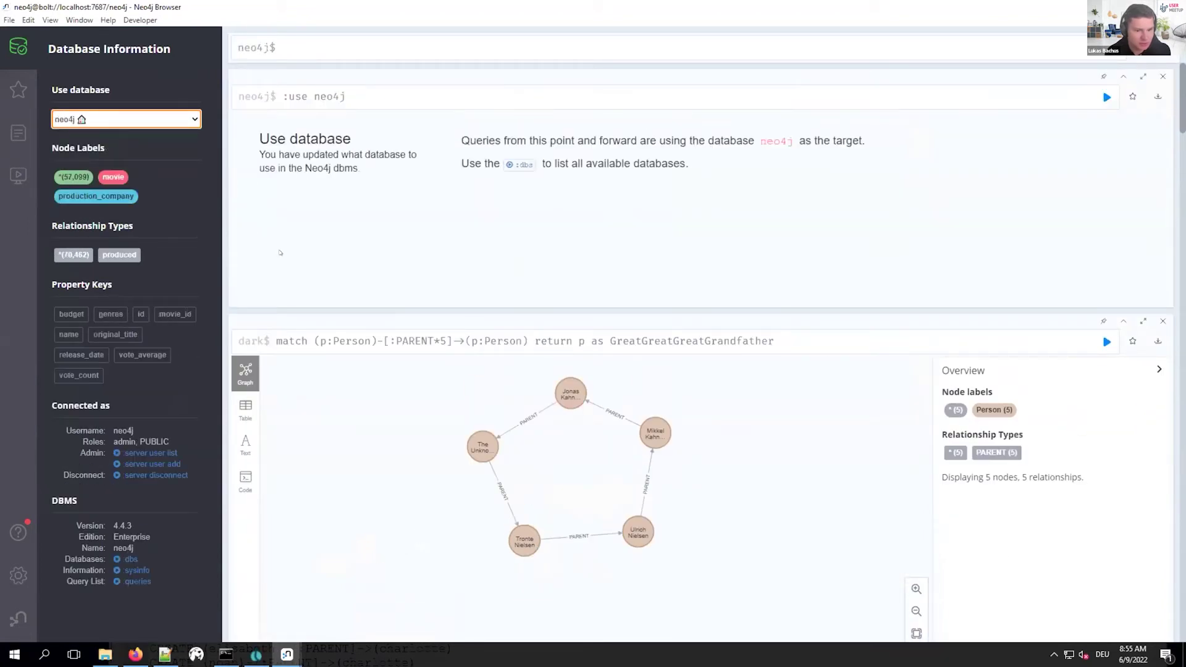
- Query nodes of all labels with a limit of 25, and examine the movie and production company graph
{"action": "left_click", "coordinate": [85, 177]}
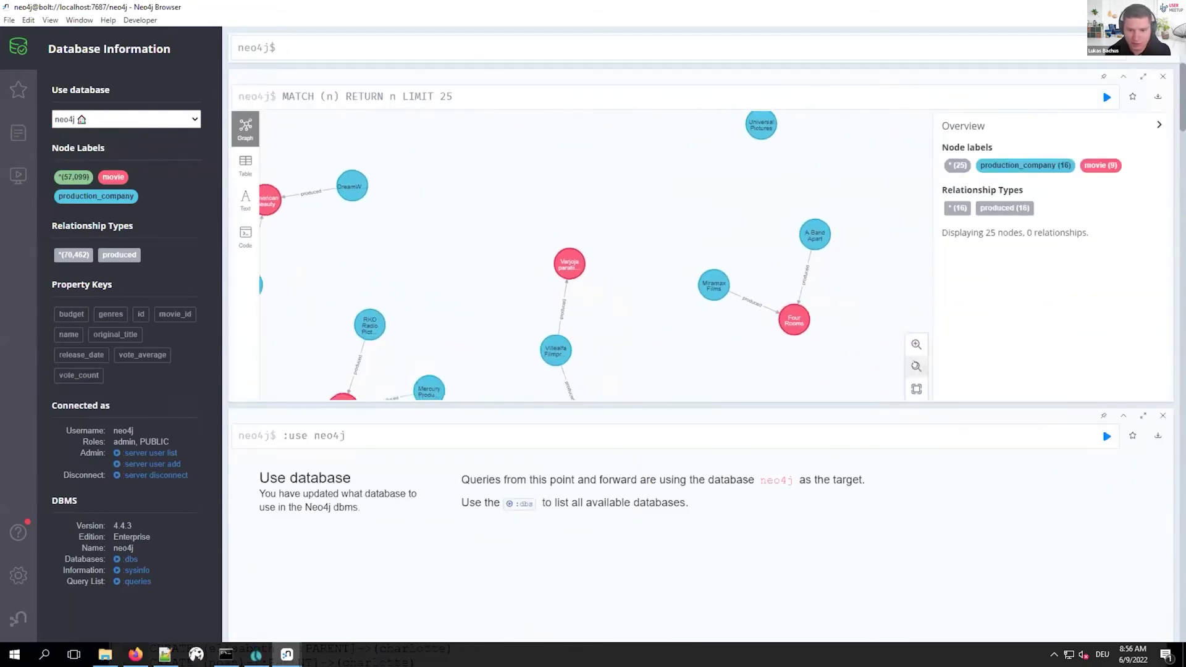
{"action": "left_click", "coordinate": [916, 366]}
{"action": "left_click", "coordinate": [916, 367]}
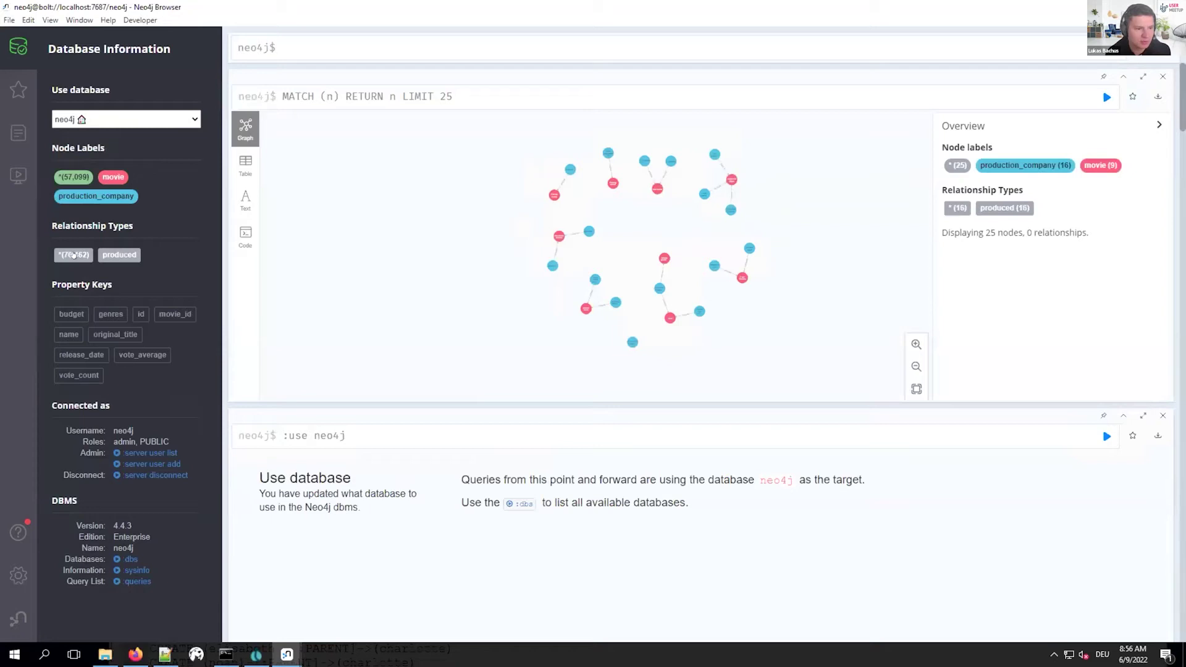
{"action": "left_click_drag", "start_coordinate": [418, 299], "coordinate": [348, 319]}
{"action": "left_click", "coordinate": [916, 343]}
{"action": "left_click", "coordinate": [916, 343]}
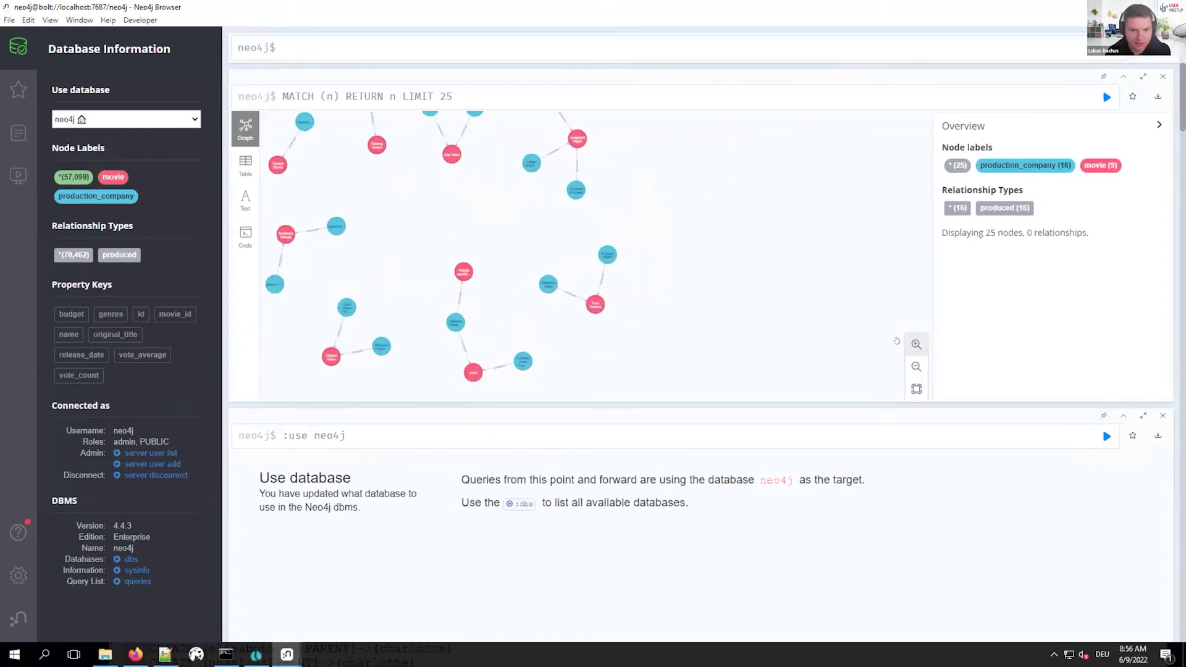
{"action": "left_click_drag", "start_coordinate": [413, 220], "coordinate": [460, 215]}
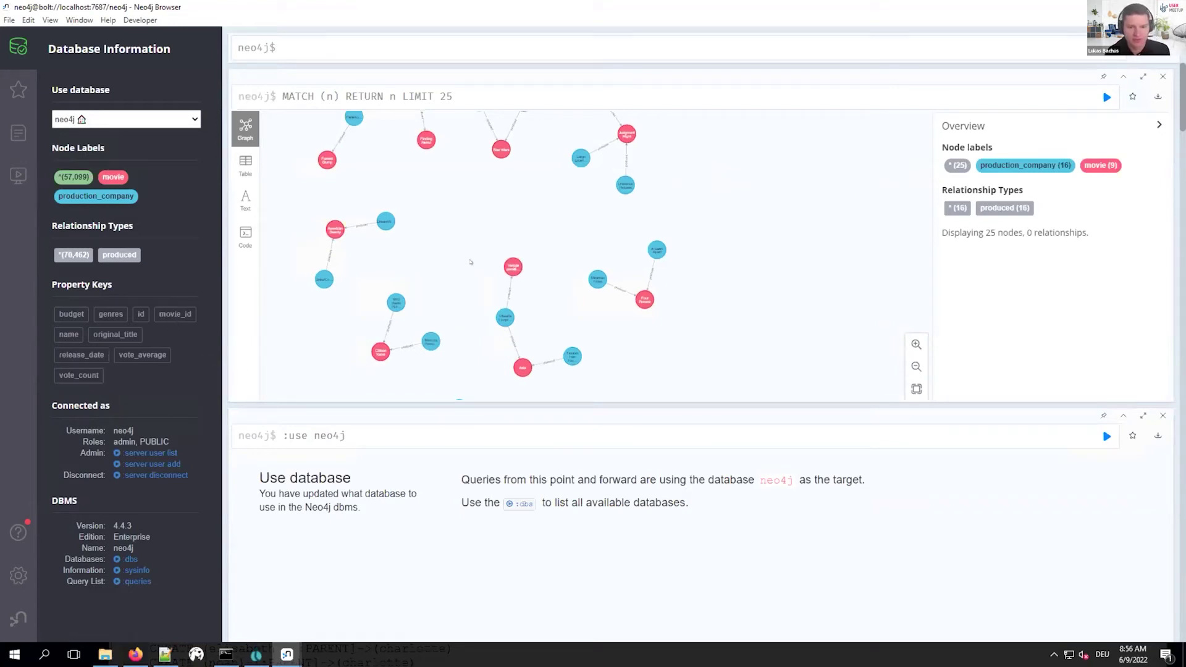
{"action": "left_click", "coordinate": [915, 344]}
{"action": "left_click_drag", "start_coordinate": [475, 268], "coordinate": [569, 369]}
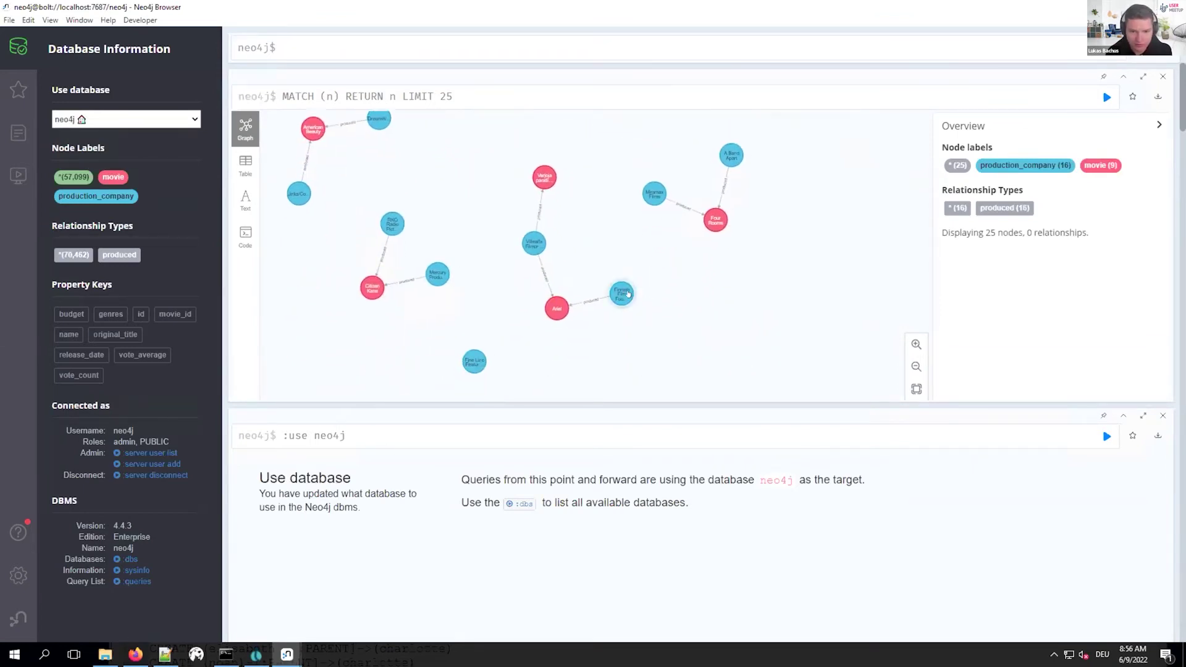
- Expand the production company linked to Ariel and one of its movies, and view the Star Wars node's properties
{"action": "double_click", "coordinate": [621, 293]}
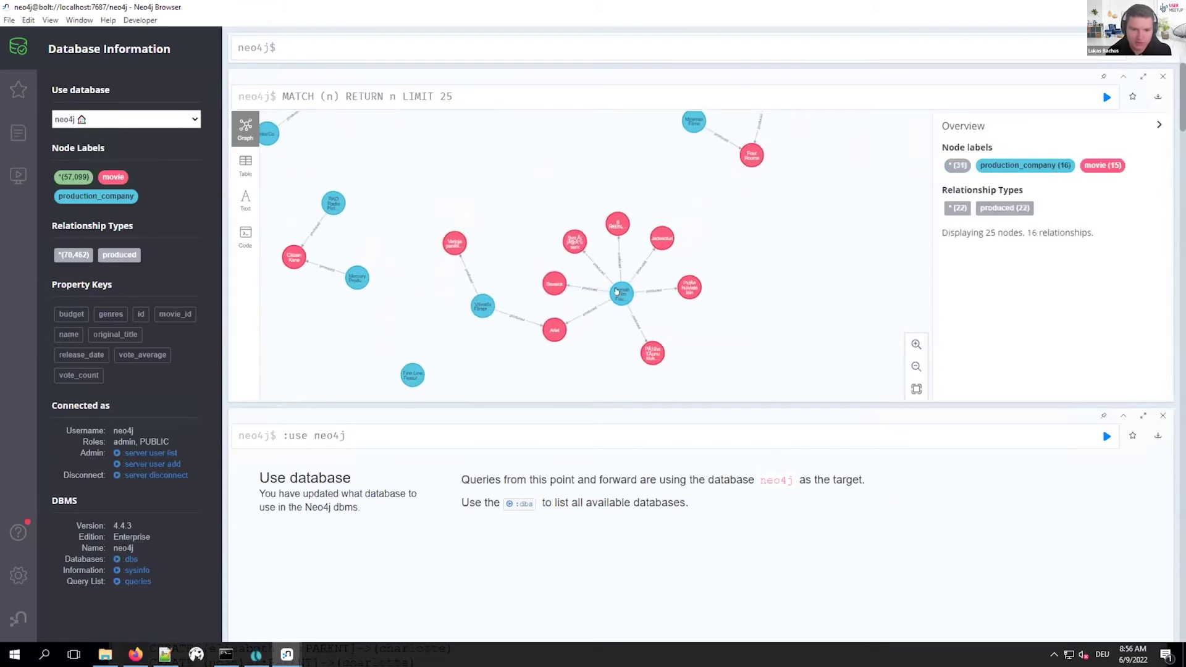
{"action": "double_click", "coordinate": [554, 282]}
{"action": "double_click", "coordinate": [599, 227]}
{"action": "left_click_drag", "start_coordinate": [724, 213], "coordinate": [753, 398]}
{"action": "left_click", "coordinate": [511, 223]}
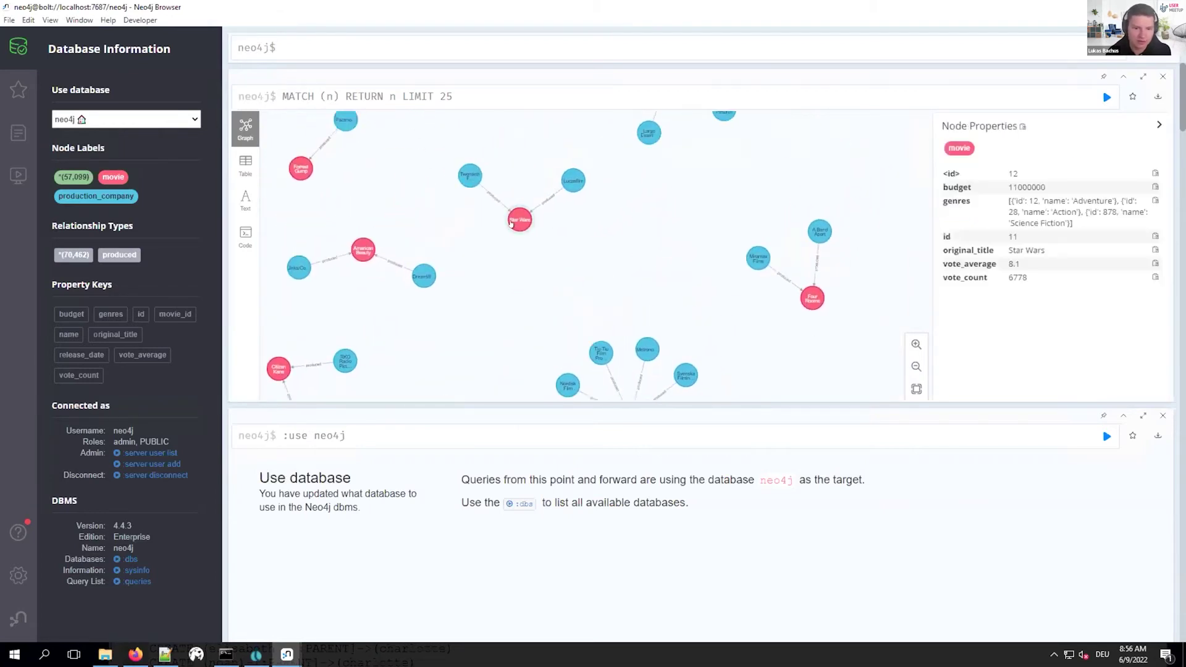
{"action": "left_click", "coordinate": [467, 310]}
- Switch to Notepad++ and copy the shortest path query between Star Wars and Ariel from example_queries.txt
{"action": "left_click", "coordinate": [165, 654]}
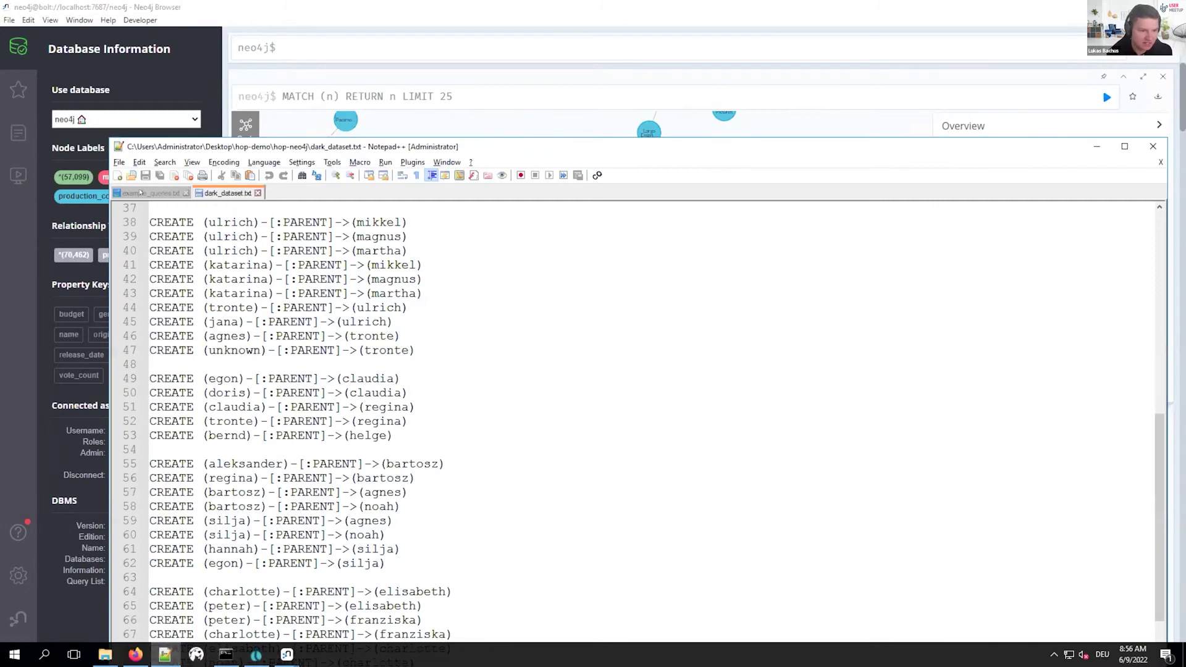
{"action": "left_click", "coordinate": [140, 192]}
{"action": "scroll", "coordinate": [636, 420], "scroll_direction": "down", "scroll_amount": 4}
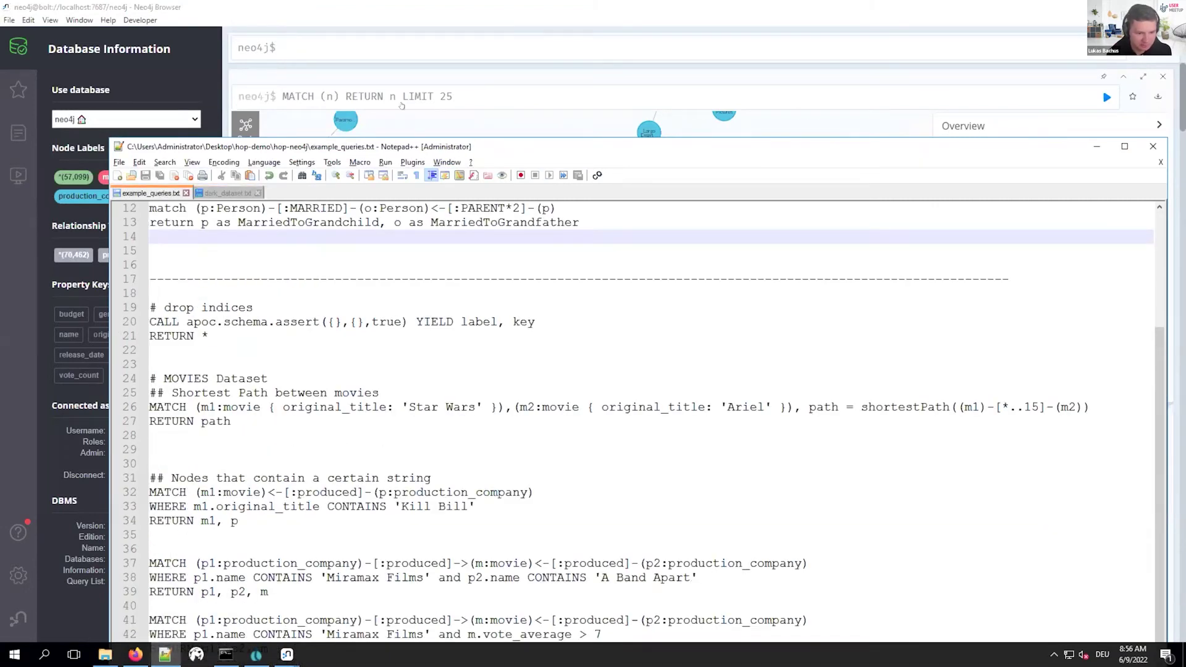
{"action": "left_click_drag", "start_coordinate": [457, 146], "coordinate": [467, 106]}
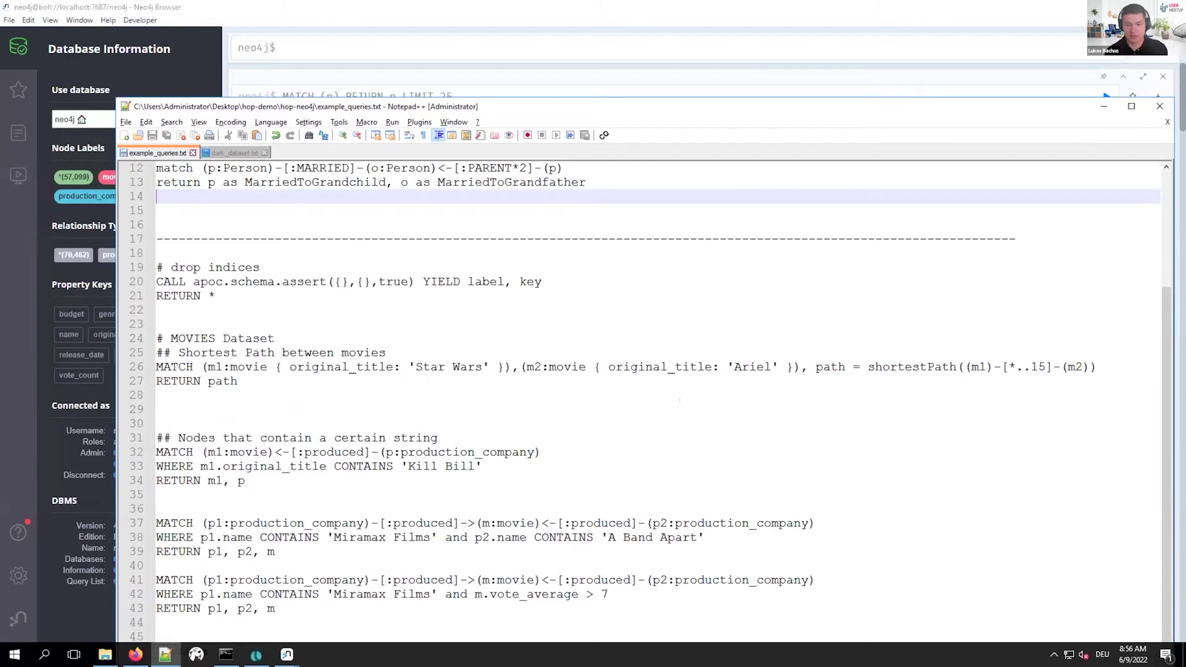
{"action": "left_click", "coordinate": [661, 381]}
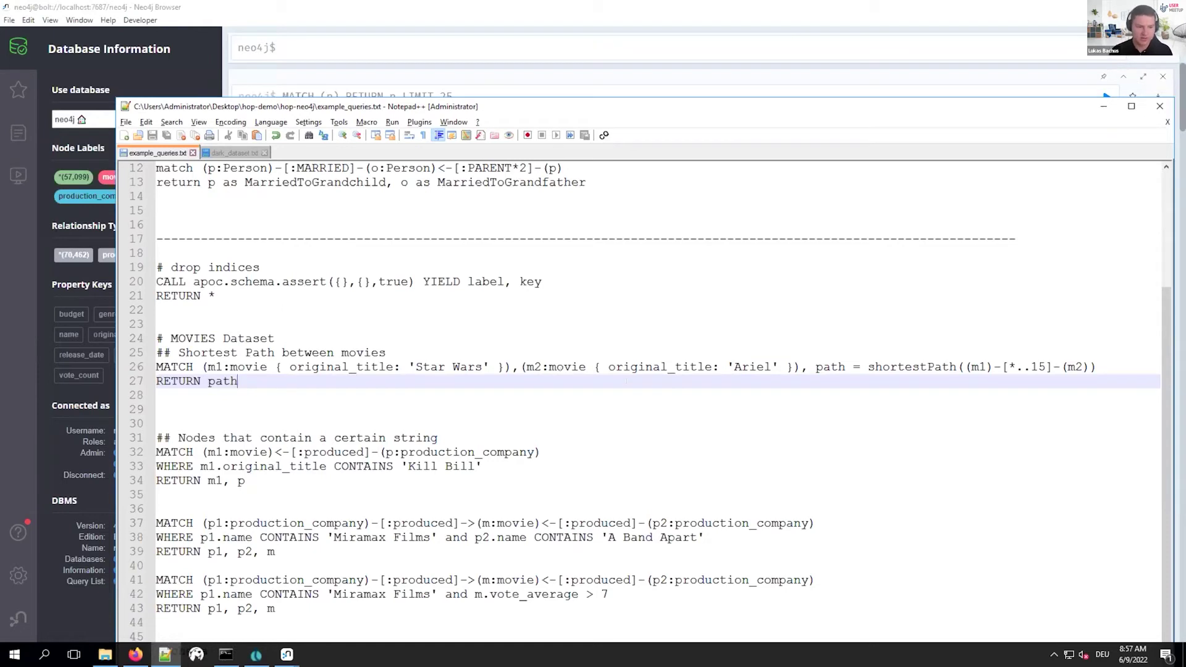
{"action": "left_click_drag", "start_coordinate": [626, 381], "coordinate": [105, 362]}
{"action": "key", "text": "ctrl+c"}
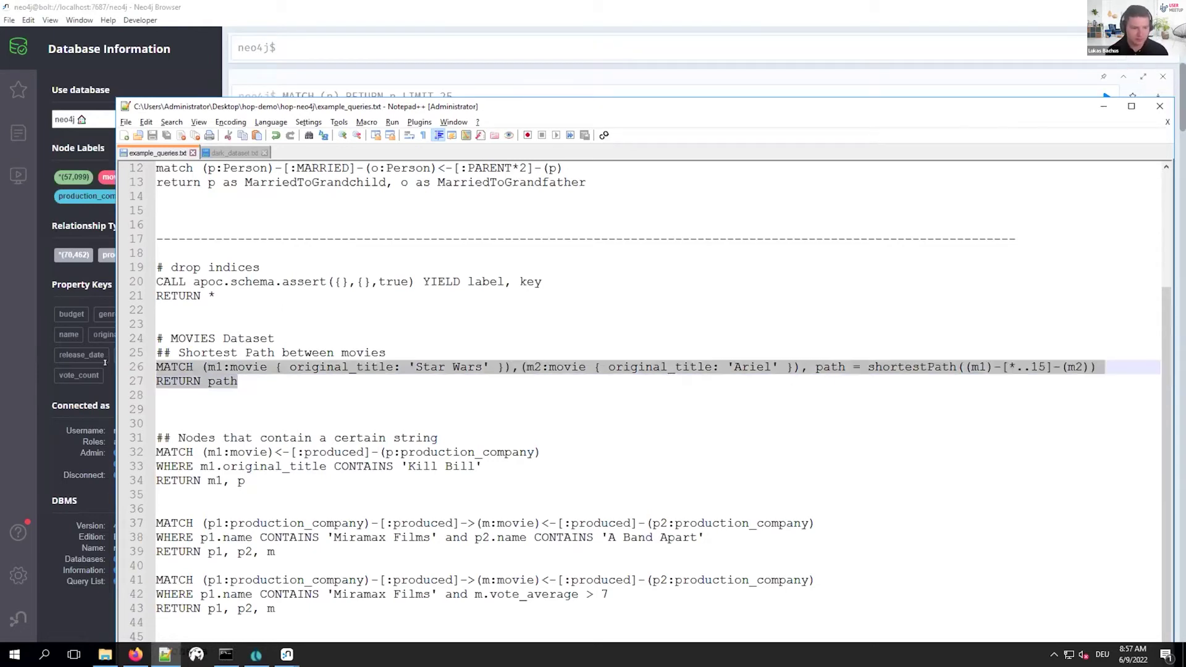
- Run the copied query in Neo4j Browser to find the shortest path between Star Wars and Ariel within 15 hops
{"action": "left_click", "coordinate": [398, 56]}
{"action": "key", "text": "ctrl+v"}
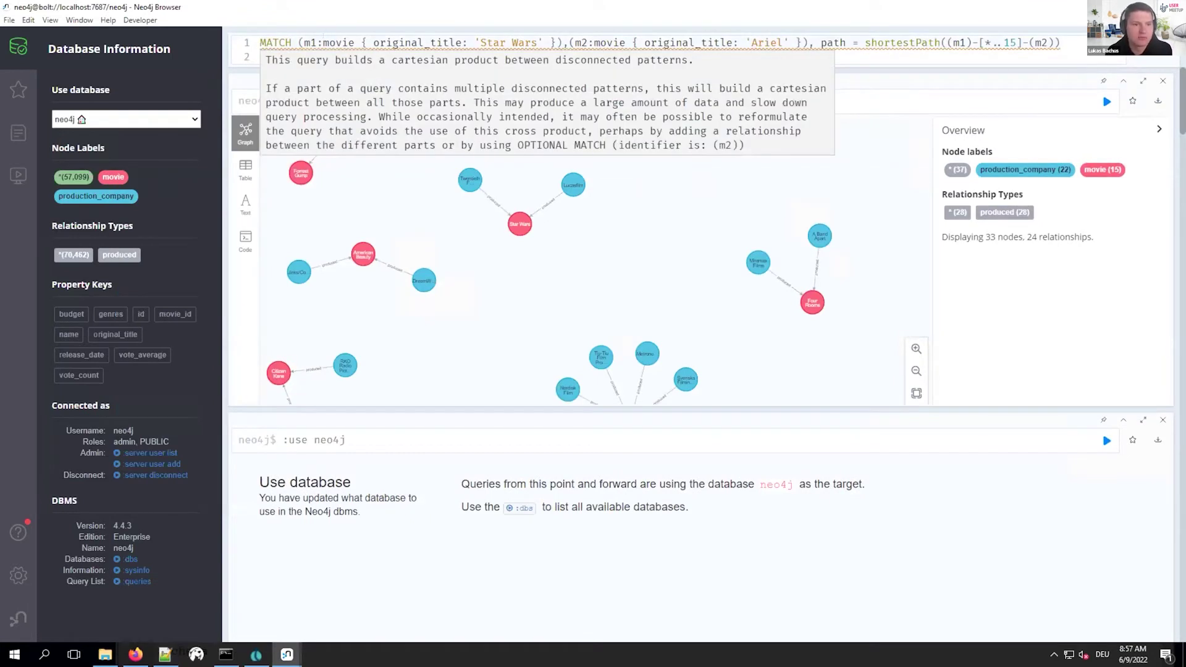
{"action": "left_click", "coordinate": [496, 42]}
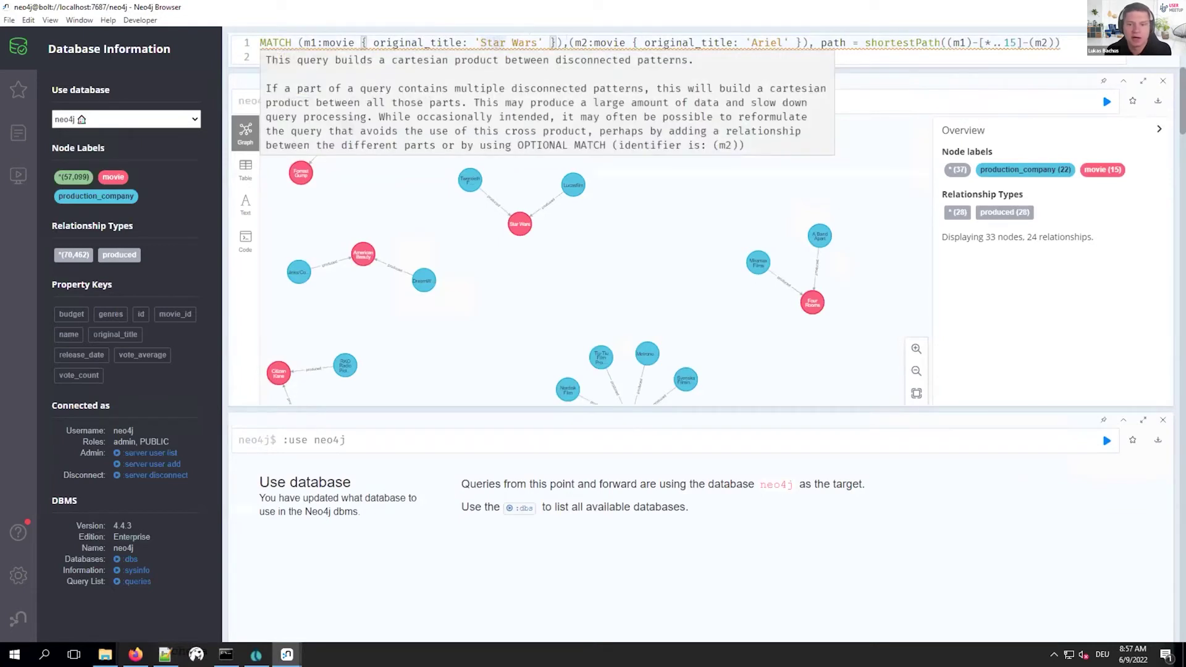
{"action": "left_click", "coordinate": [570, 42]}
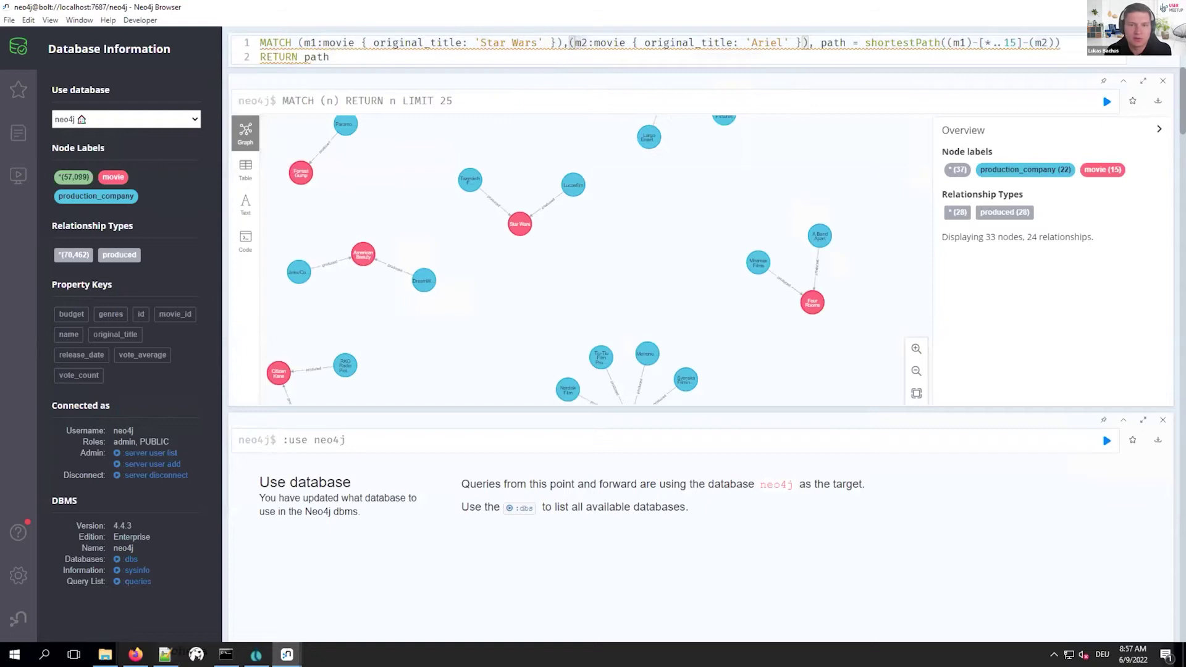
{"action": "left_click", "coordinate": [774, 42]}
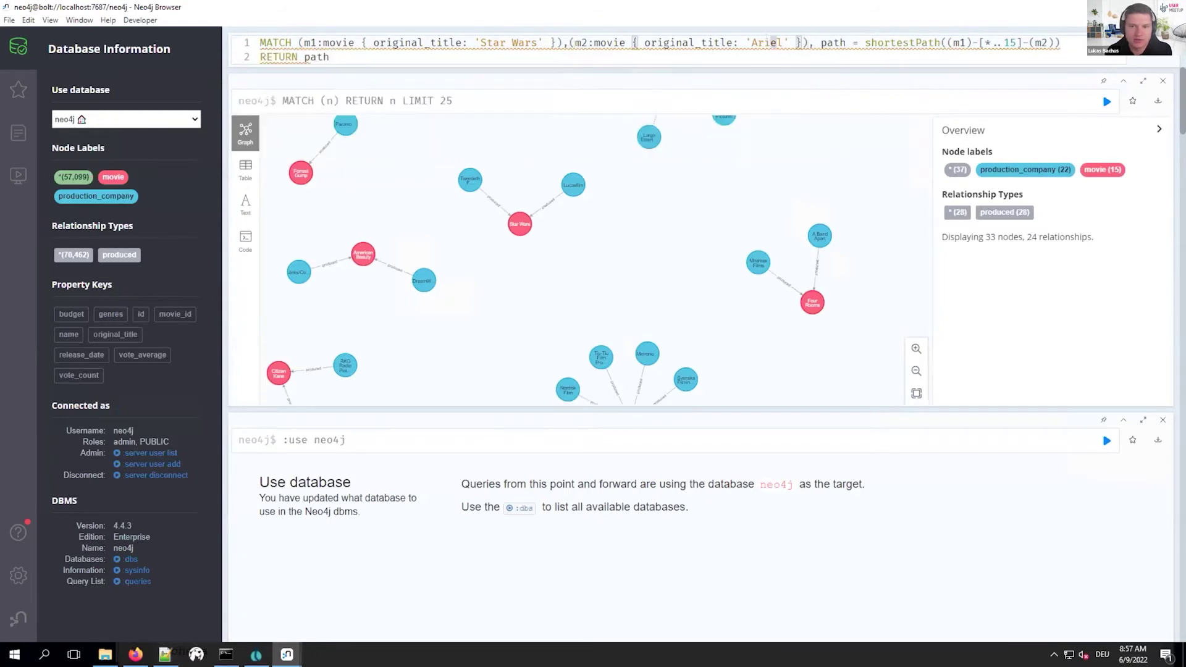
{"action": "left_click", "coordinate": [885, 57]}
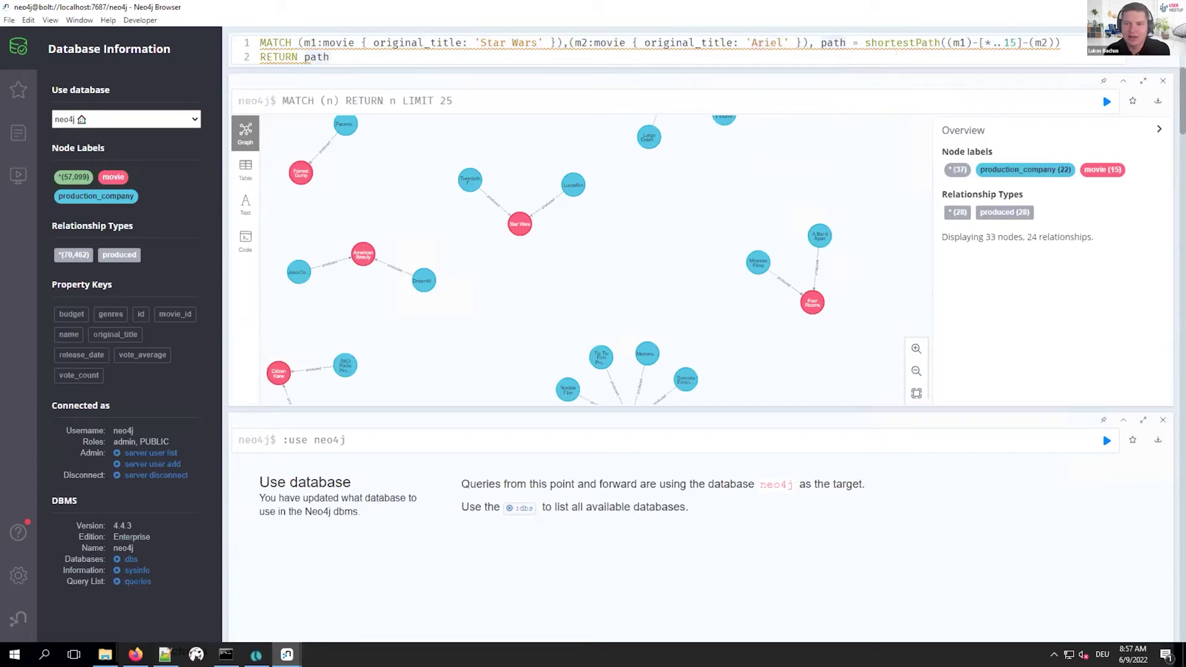
{"action": "mouse_move", "coordinate": [494, 43]}
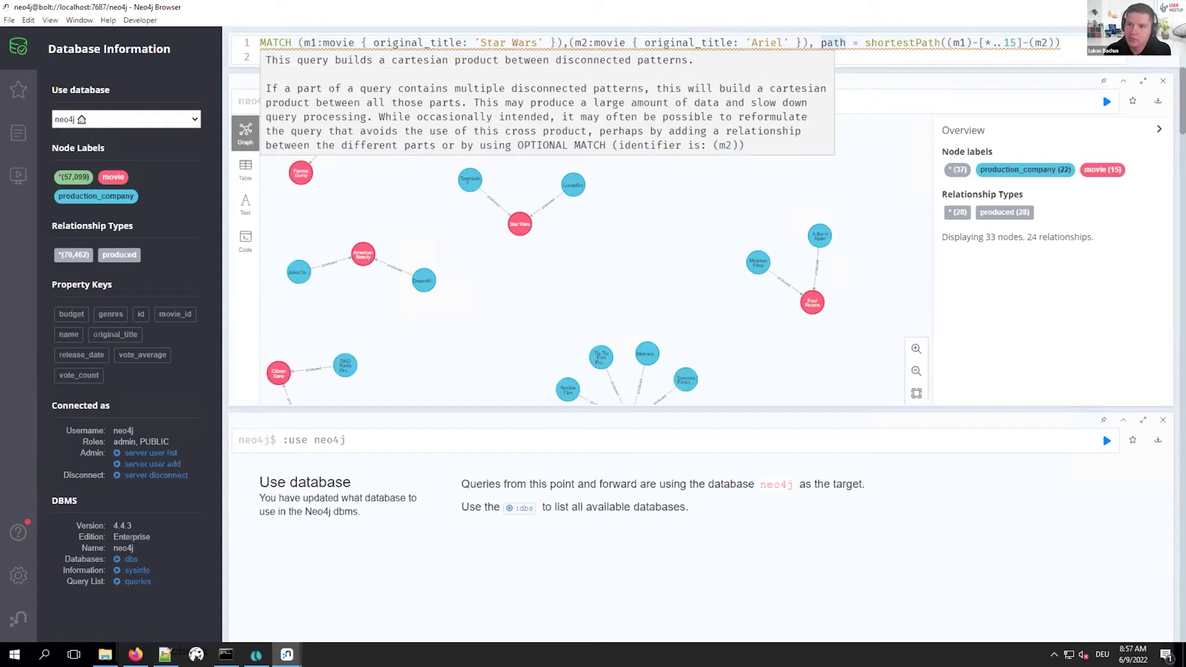
{"action": "left_click", "coordinate": [1019, 43]}
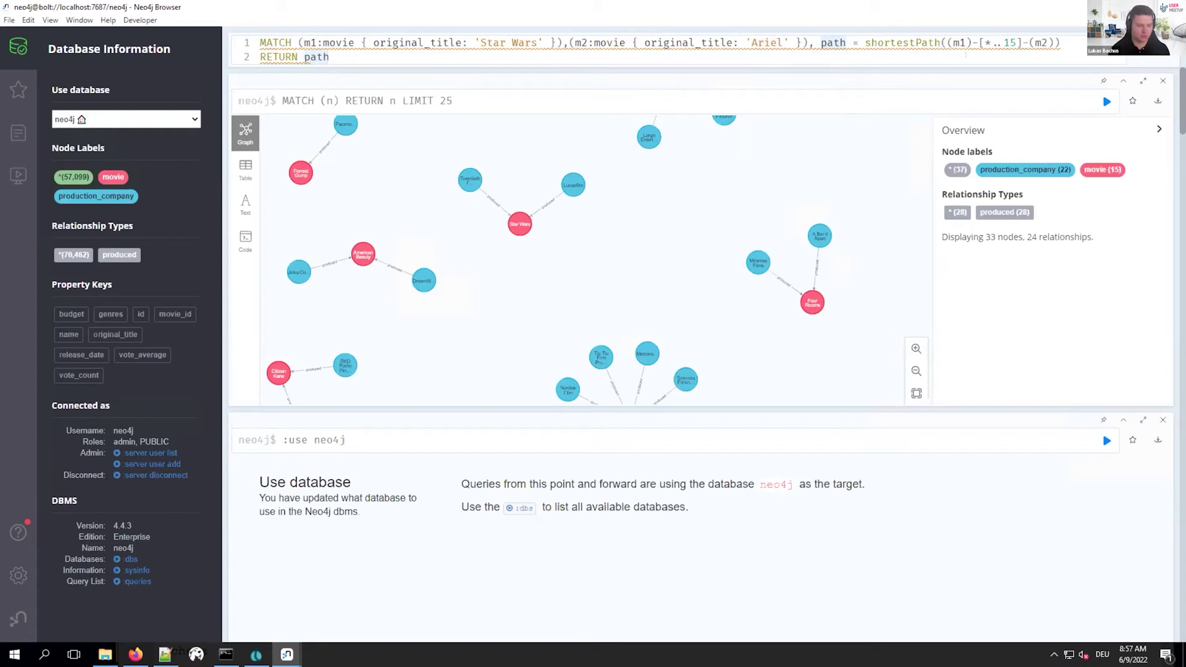
{"action": "key", "text": "ctrl+Return"}
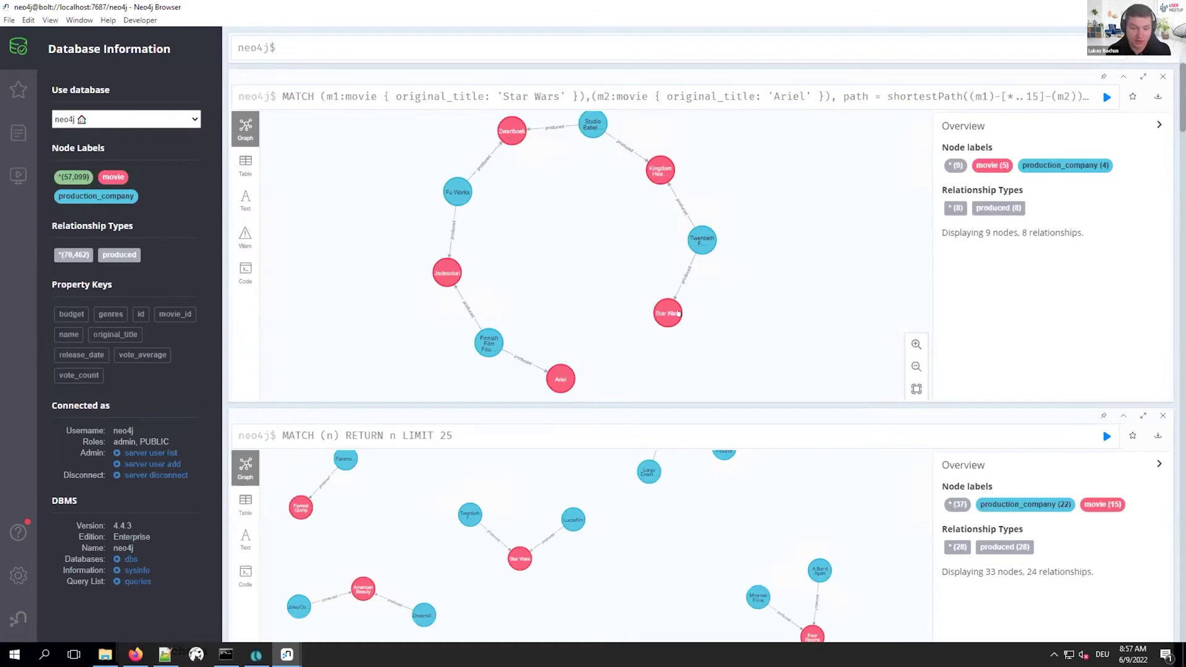
- Pull the Star Wars node outward to spread the path graph, and view the Jadesoturi node's properties
{"action": "left_click_drag", "start_coordinate": [678, 314], "coordinate": [765, 260]}
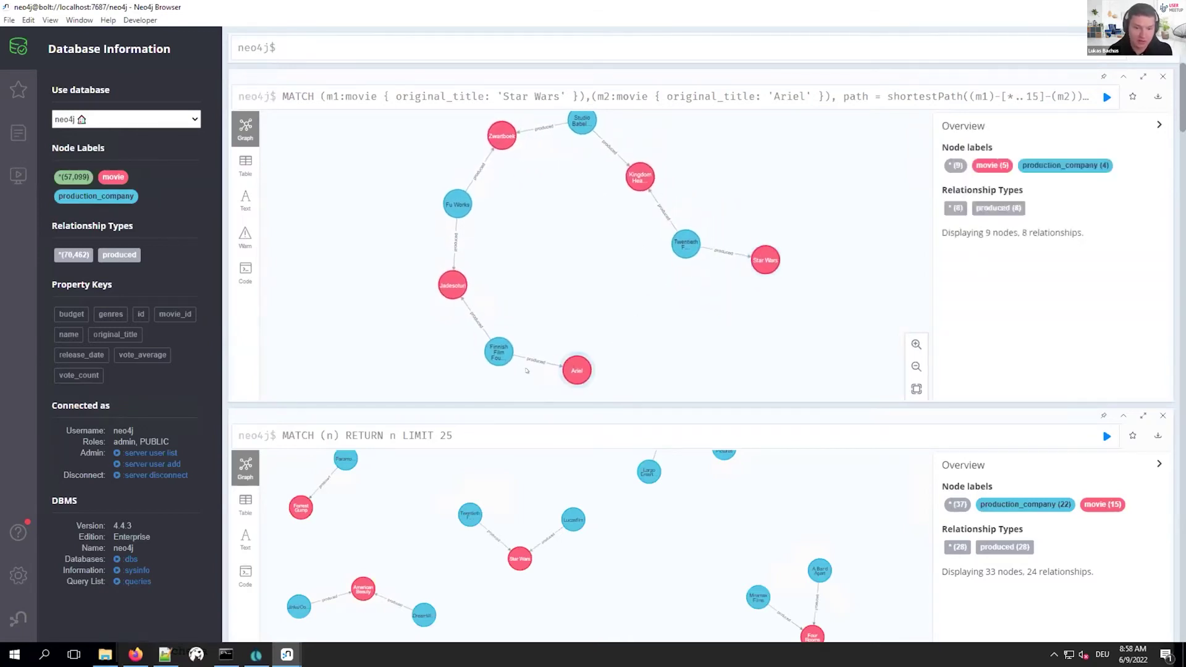
{"action": "left_click", "coordinate": [452, 284]}
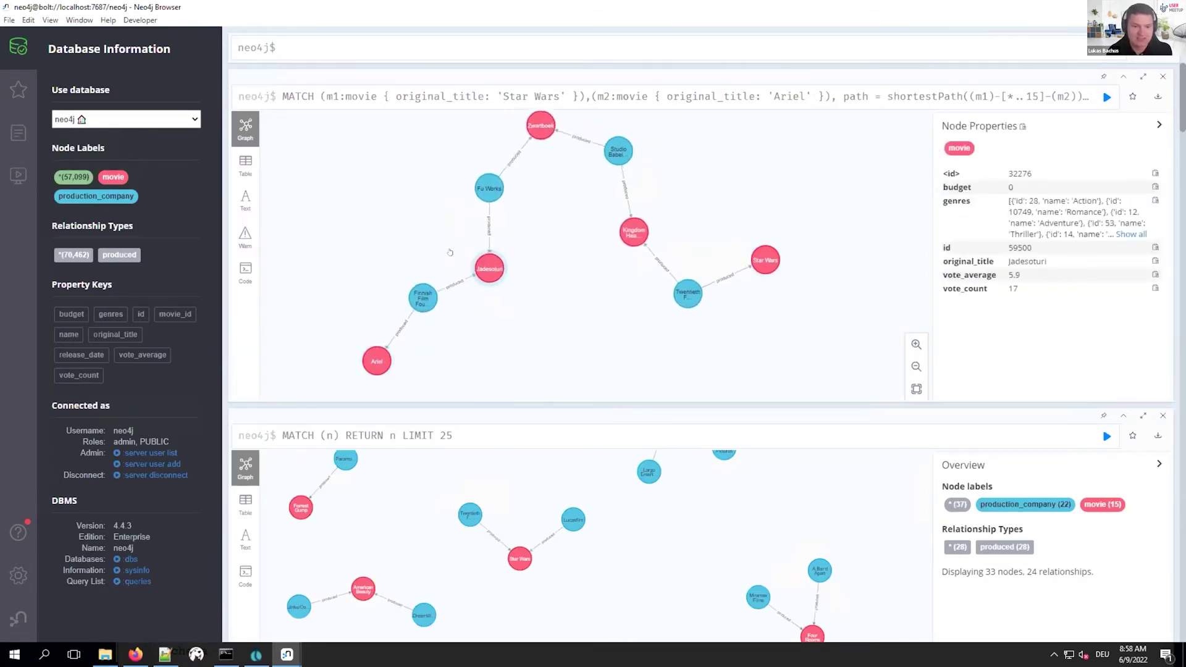
{"action": "left_click", "coordinate": [538, 291]}
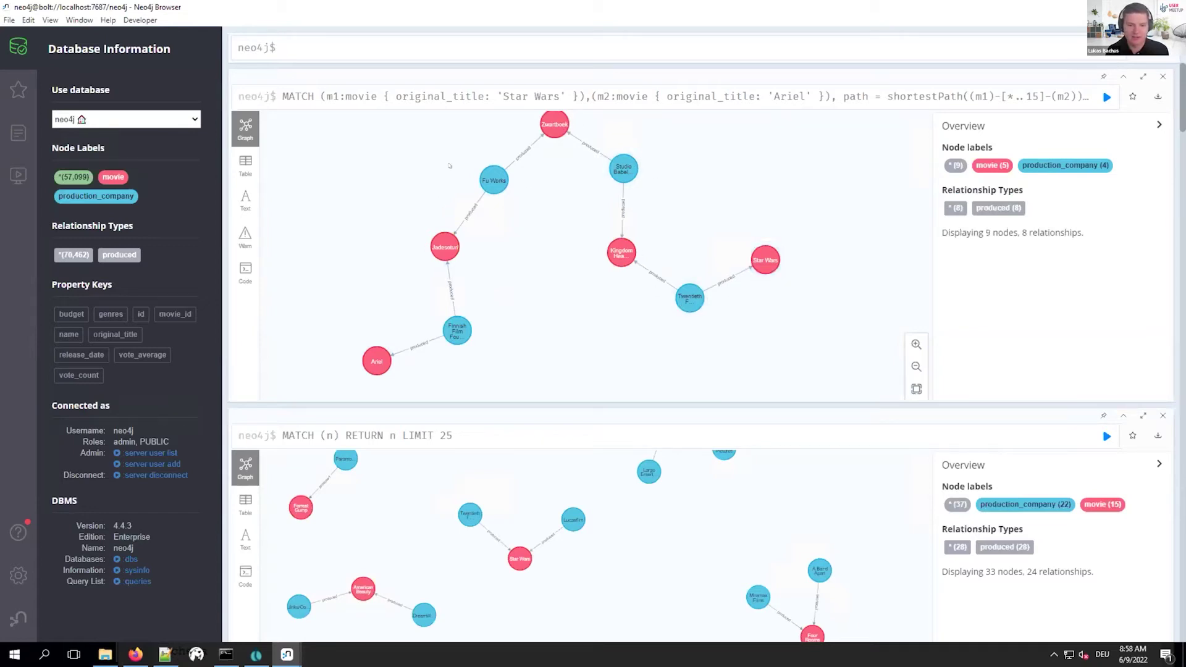
{"action": "left_click_drag", "start_coordinate": [542, 331], "coordinate": [513, 317]}
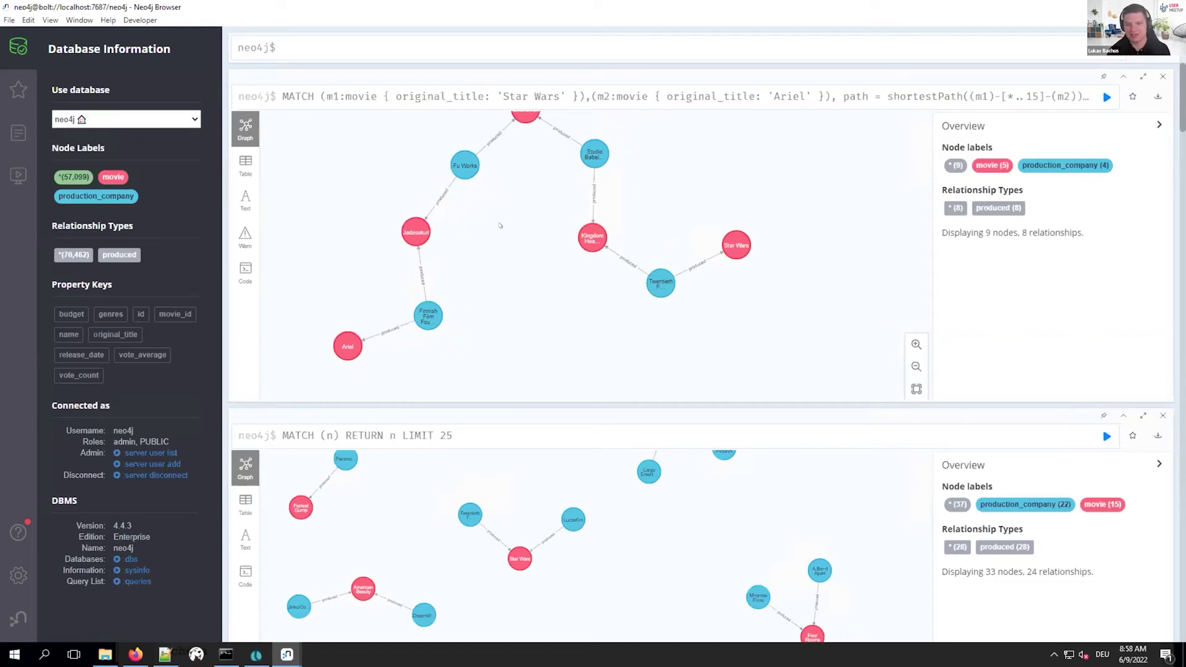
- Examine the shortest path result as a table, and as text
{"action": "left_click", "coordinate": [242, 164]}
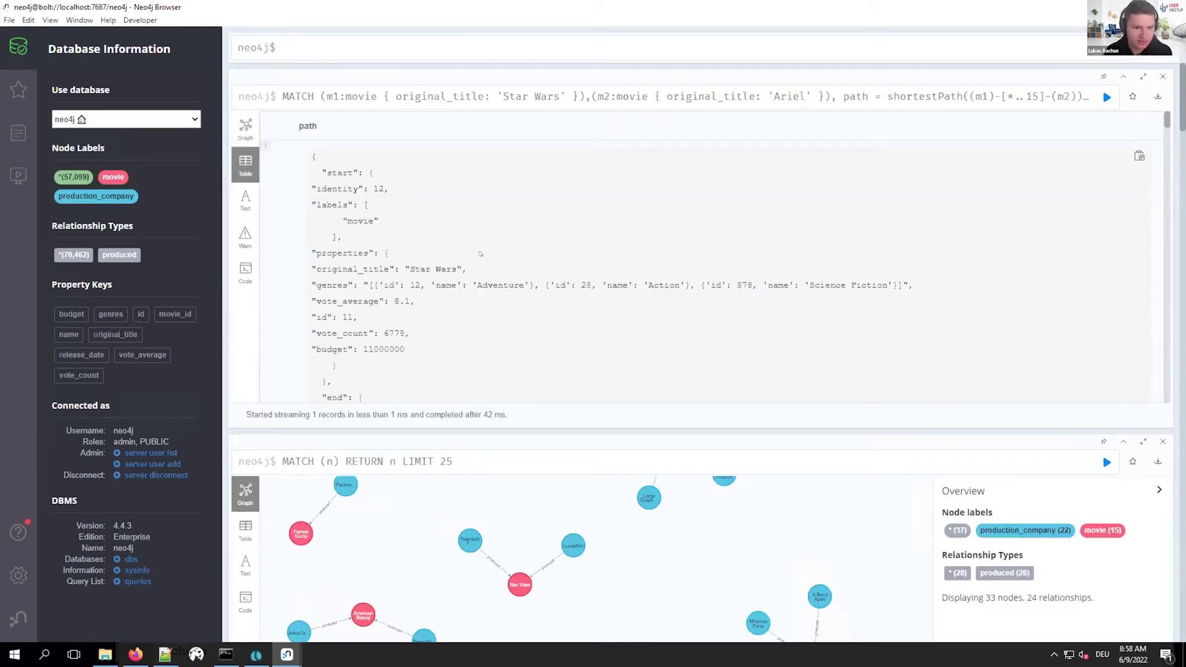
{"action": "scroll", "coordinate": [485, 253], "scroll_direction": "down", "scroll_amount": 6}
{"action": "scroll", "coordinate": [490, 253], "scroll_direction": "down", "scroll_amount": 6}
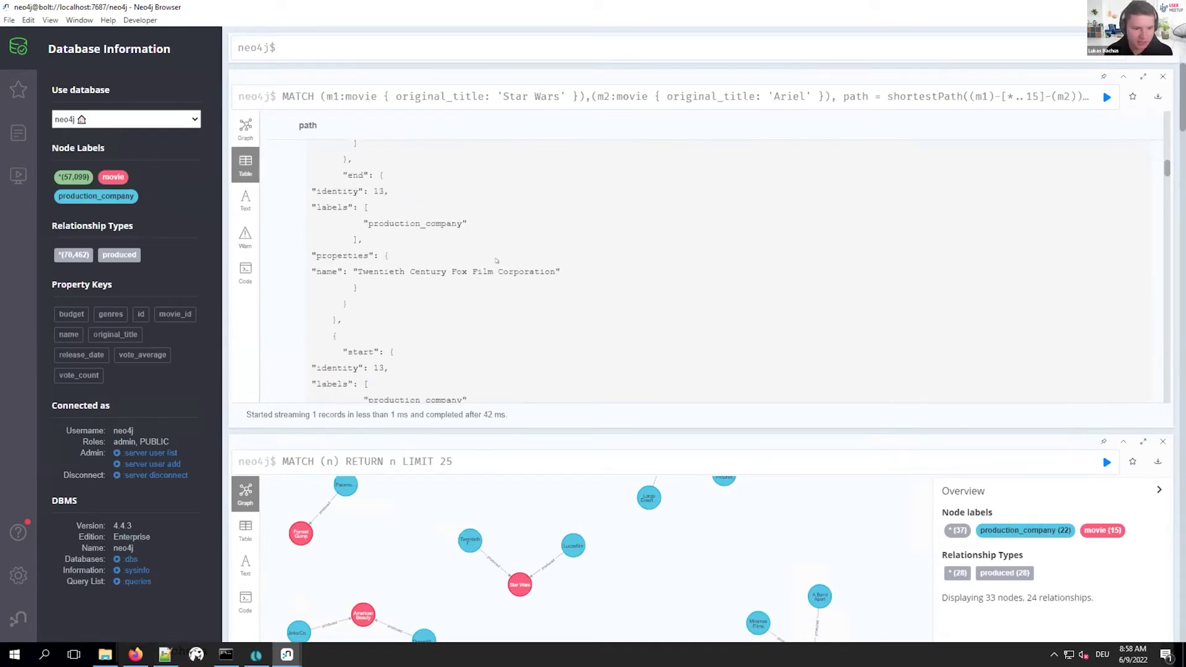
{"action": "scroll", "coordinate": [496, 260], "scroll_direction": "down", "scroll_amount": 6}
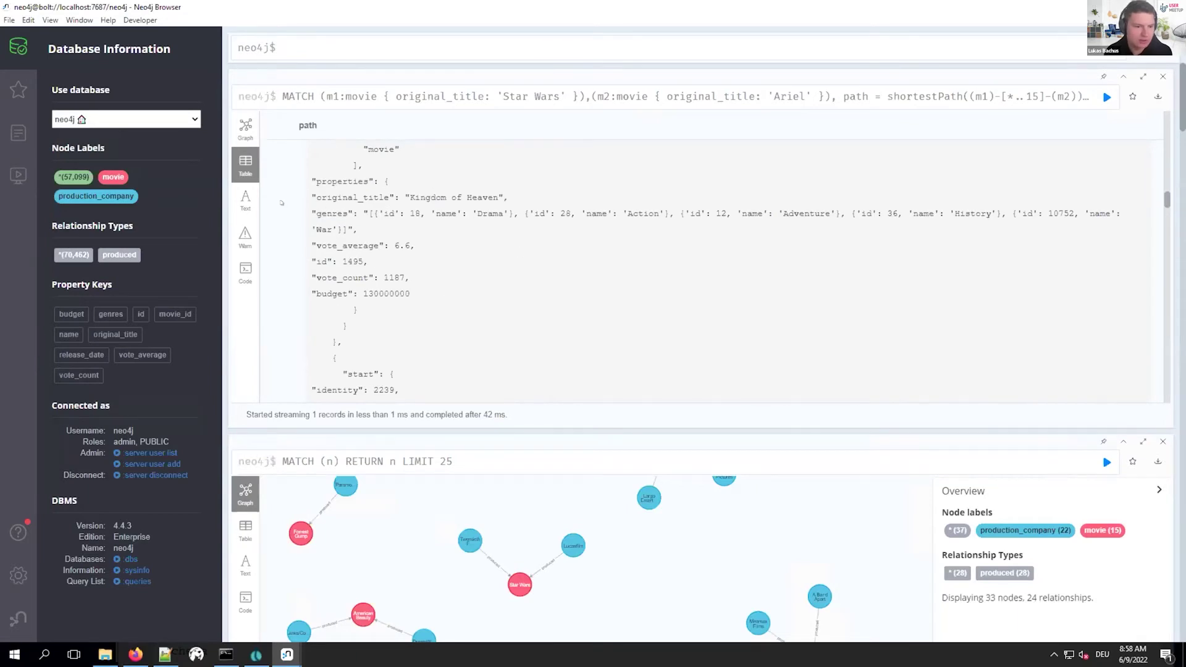
{"action": "left_click", "coordinate": [244, 197]}
{"action": "scroll", "coordinate": [546, 290], "scroll_direction": "up", "scroll_amount": 5}
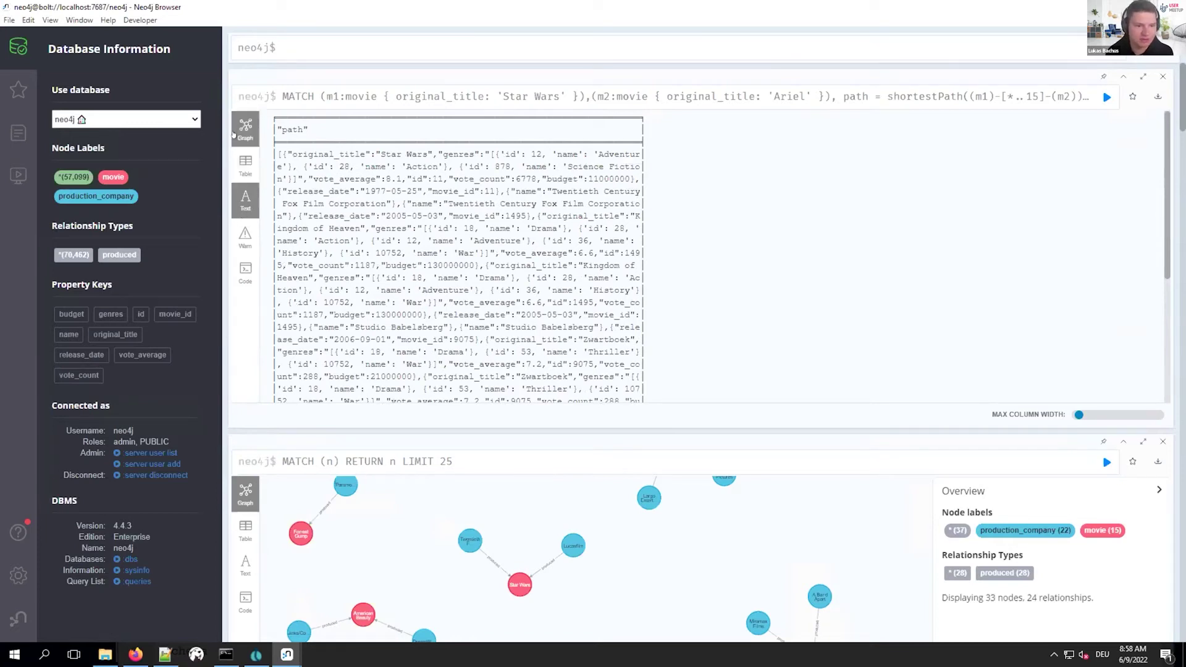
- Switch to Notepad++ and copy the query for movies whose original title contains 'Kill Bill' from example_queries.txt
{"action": "left_click", "coordinate": [164, 654]}
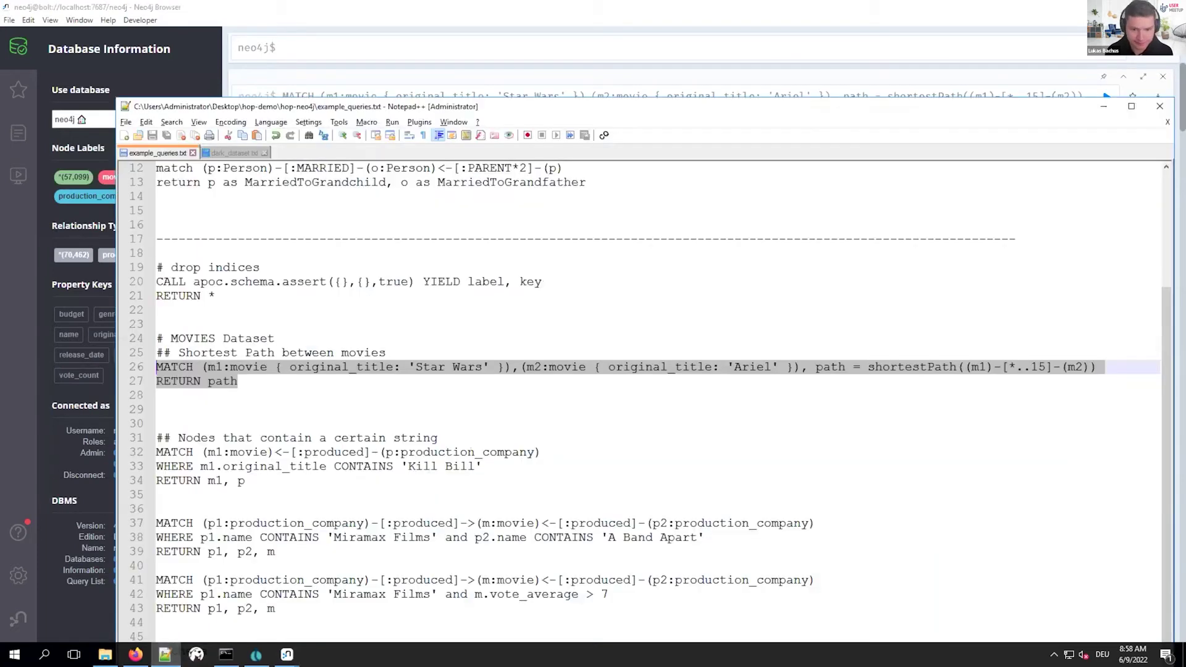
{"action": "left_click", "coordinate": [665, 463]}
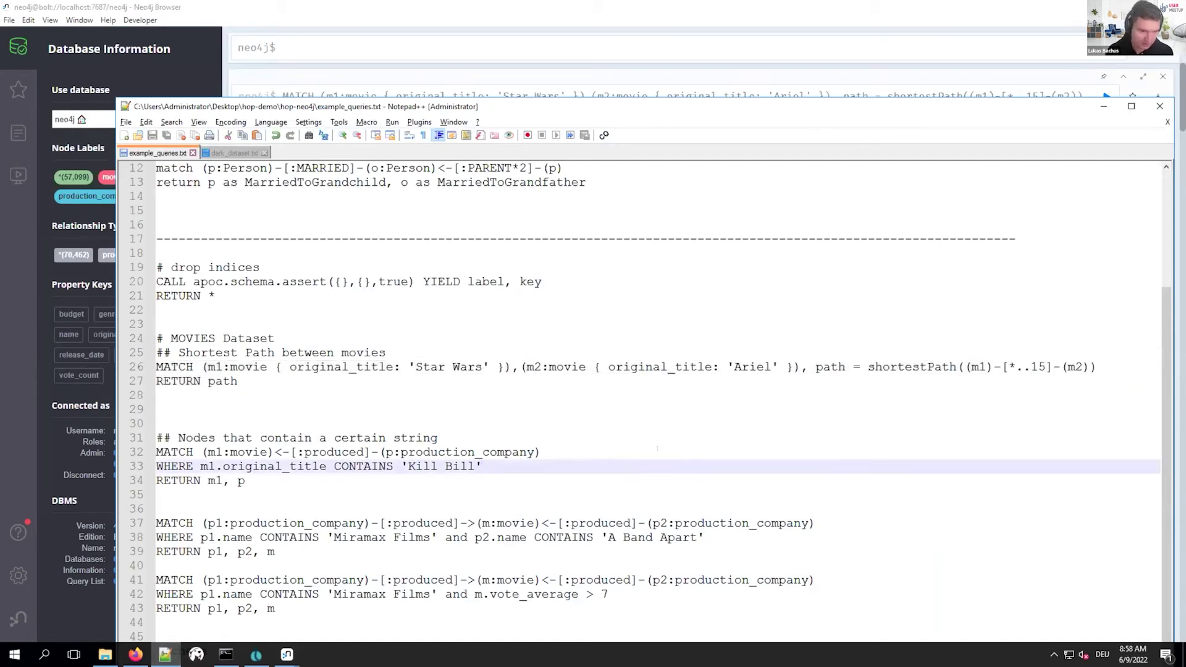
{"action": "left_click", "coordinate": [344, 480]}
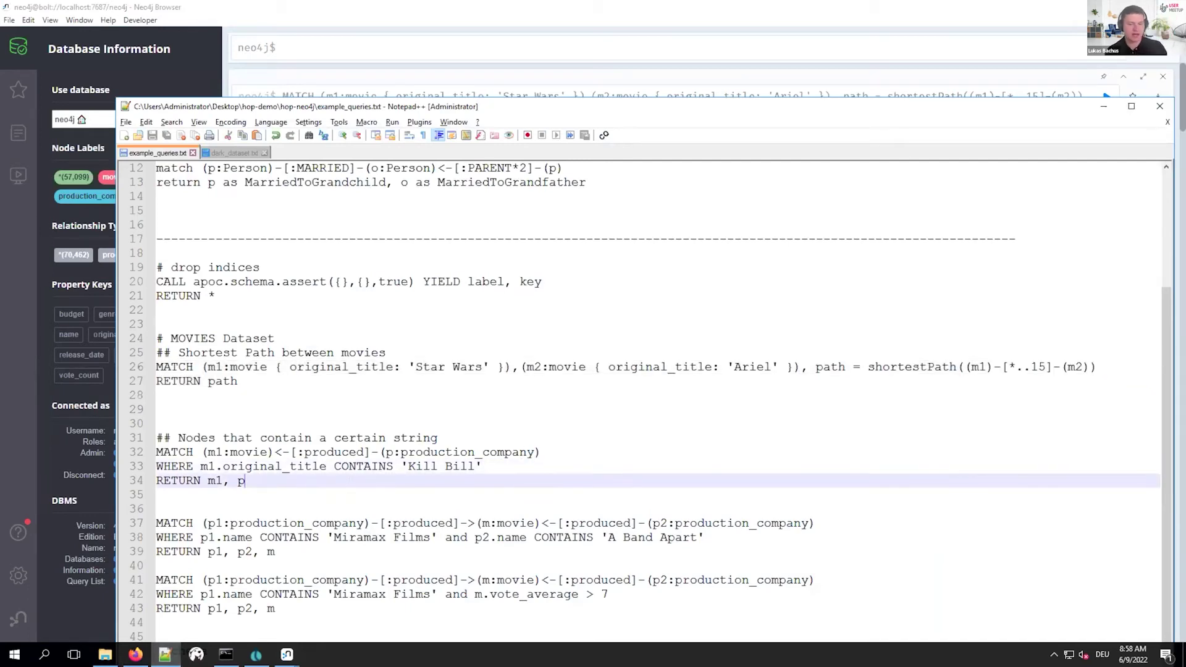
{"action": "key", "text": "shift+Up"}
{"action": "key", "text": "shift+Up"}
{"action": "key", "text": "shift+Home"}
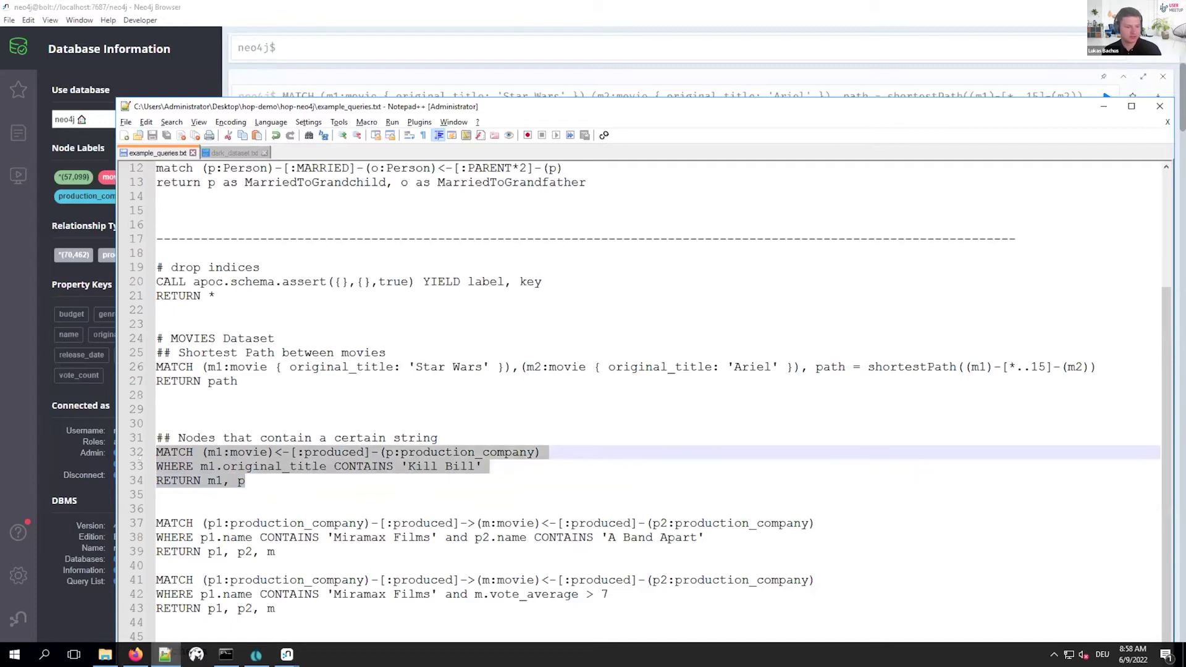
{"action": "key", "text": "ctrl+c"}
- Run the copied Kill Bill query in Neo4j Browser and display the movies and their production companies as a graph
{"action": "key", "text": "alt+Tab"}
{"action": "key", "text": "ctrl+v"}
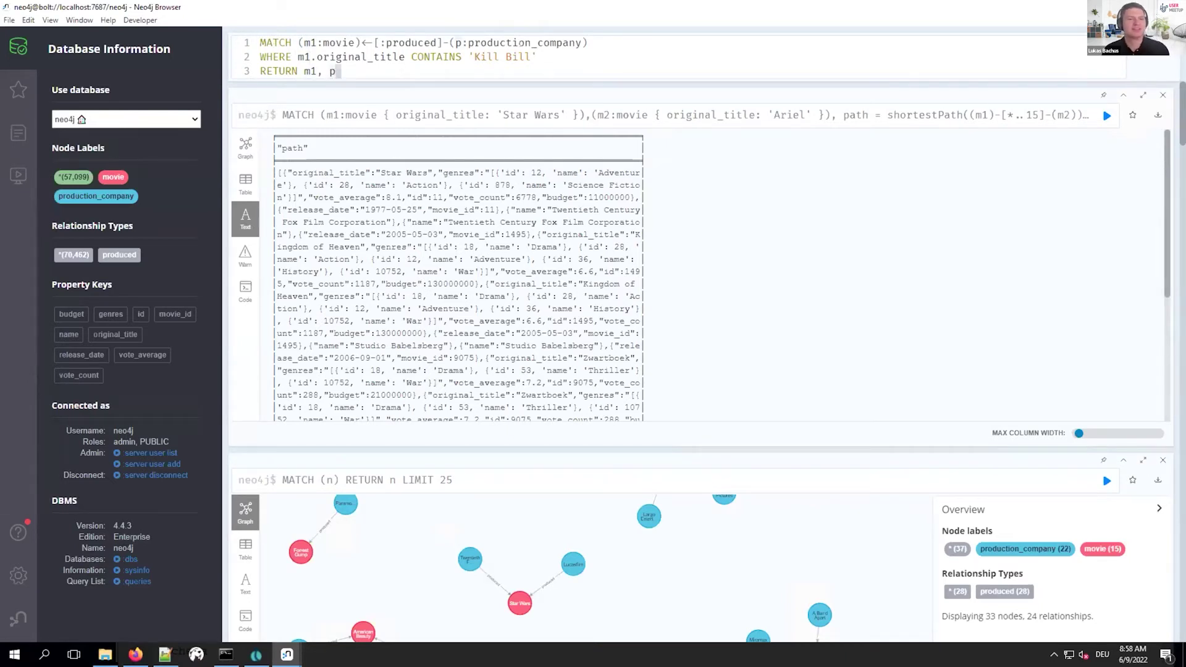
{"action": "key", "text": "ctrl+Return"}
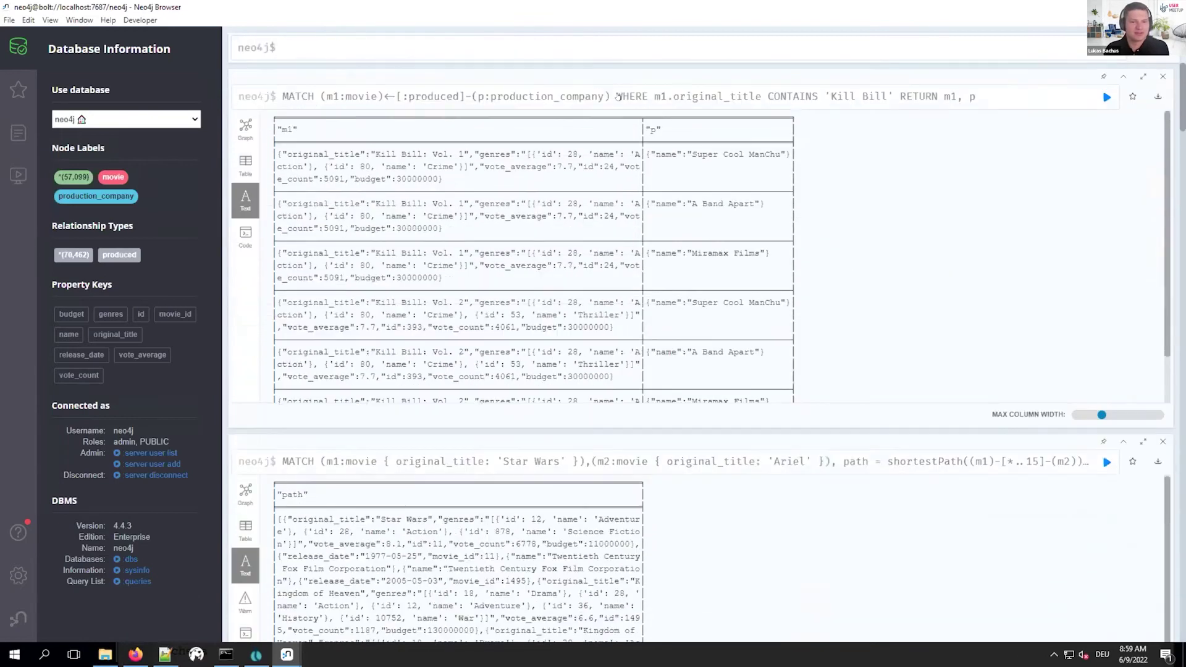
{"action": "left_click", "coordinate": [235, 126]}
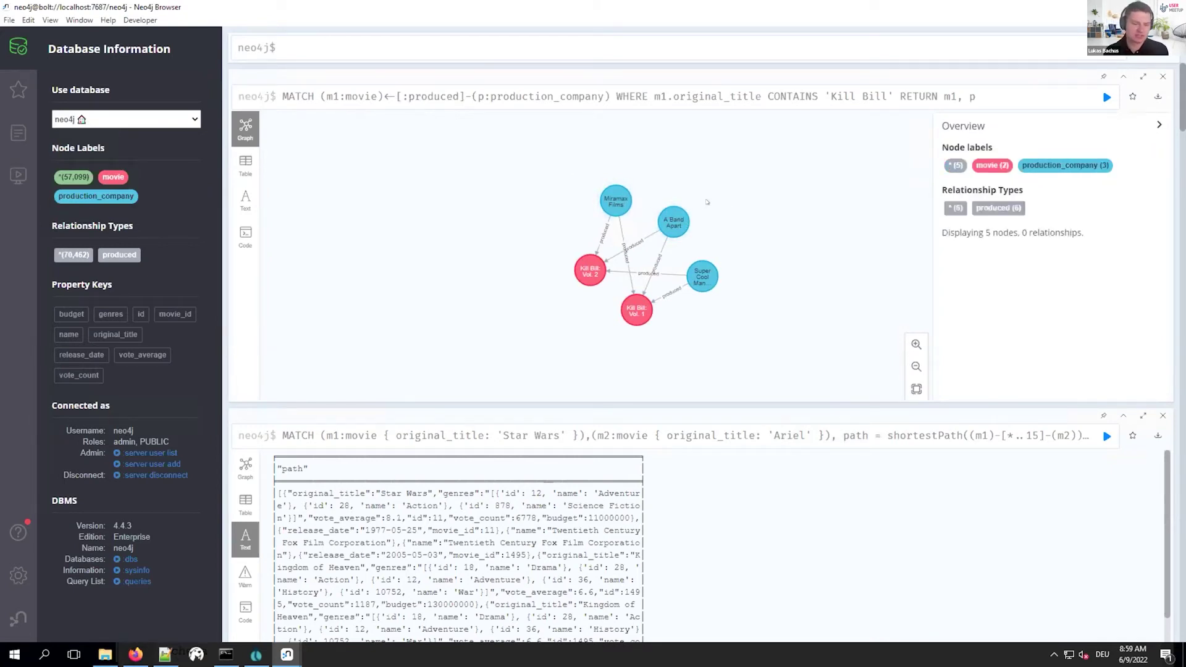
- Switch to Notepad++ and copy the query for movies produced by both 'Miramax Films' and 'A Band Apart'
{"action": "left_click", "coordinate": [169, 655]}
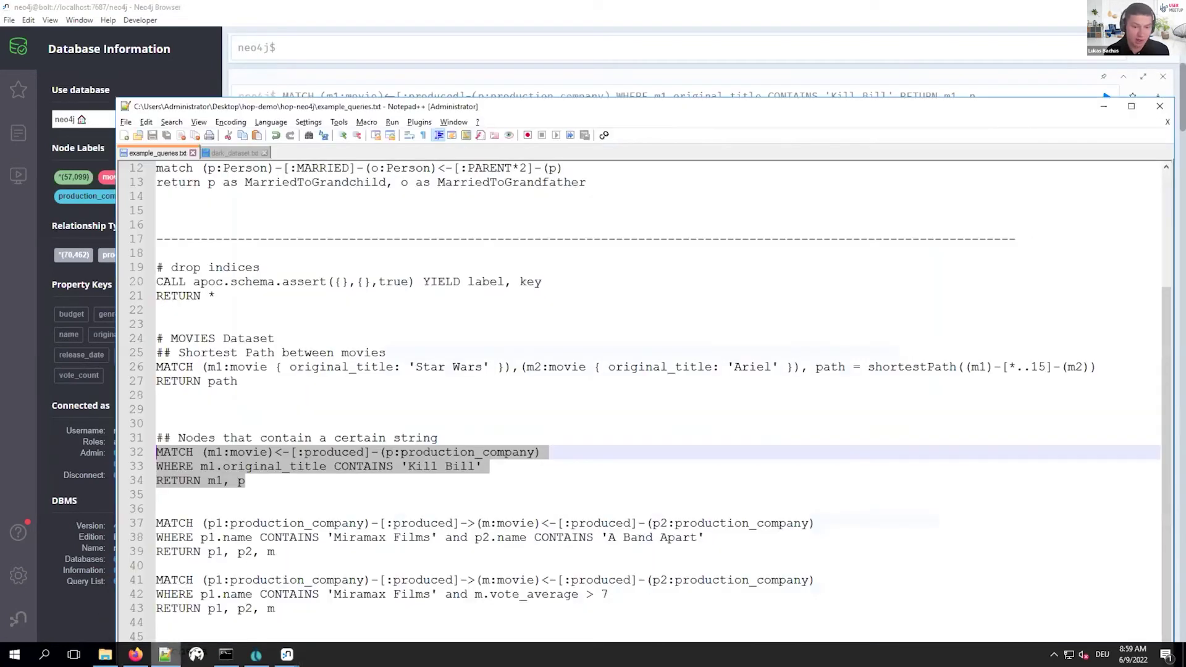
{"action": "left_click", "coordinate": [275, 551]}
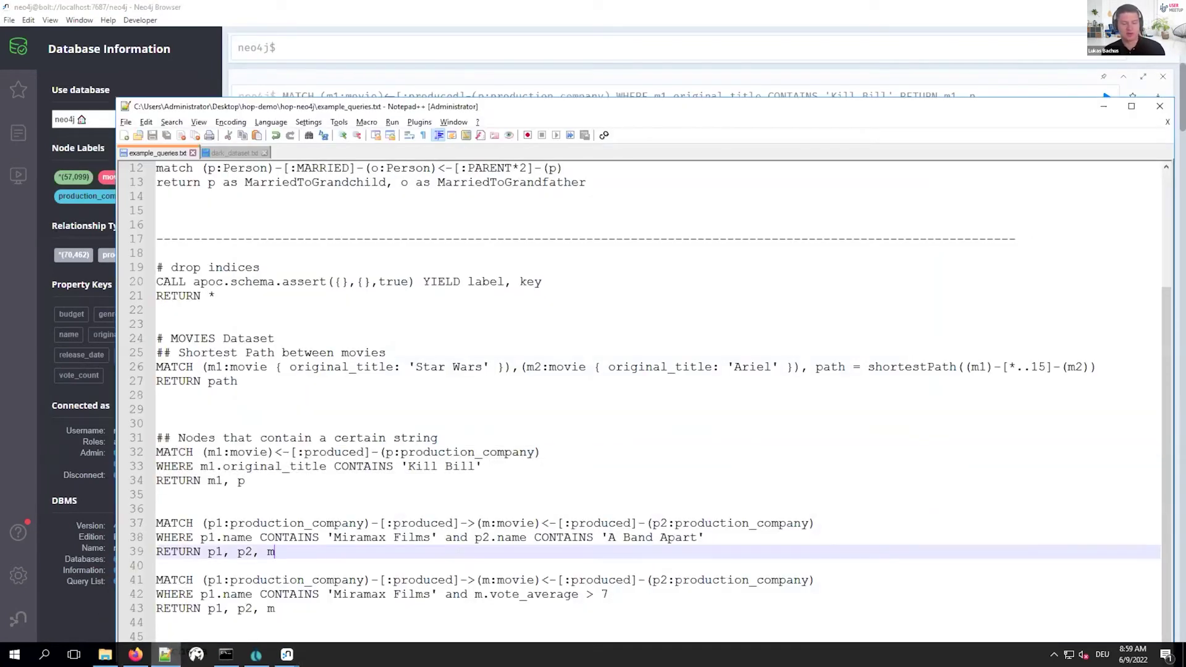
{"action": "left_click", "coordinate": [471, 75]}
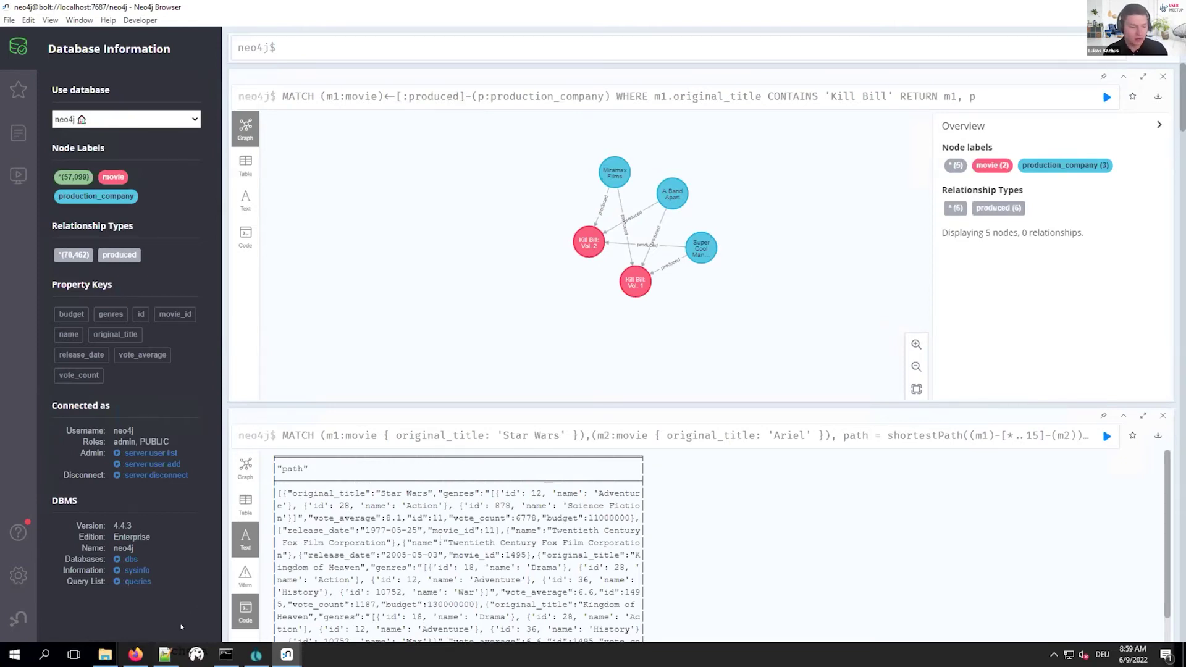
{"action": "left_click", "coordinate": [164, 654]}
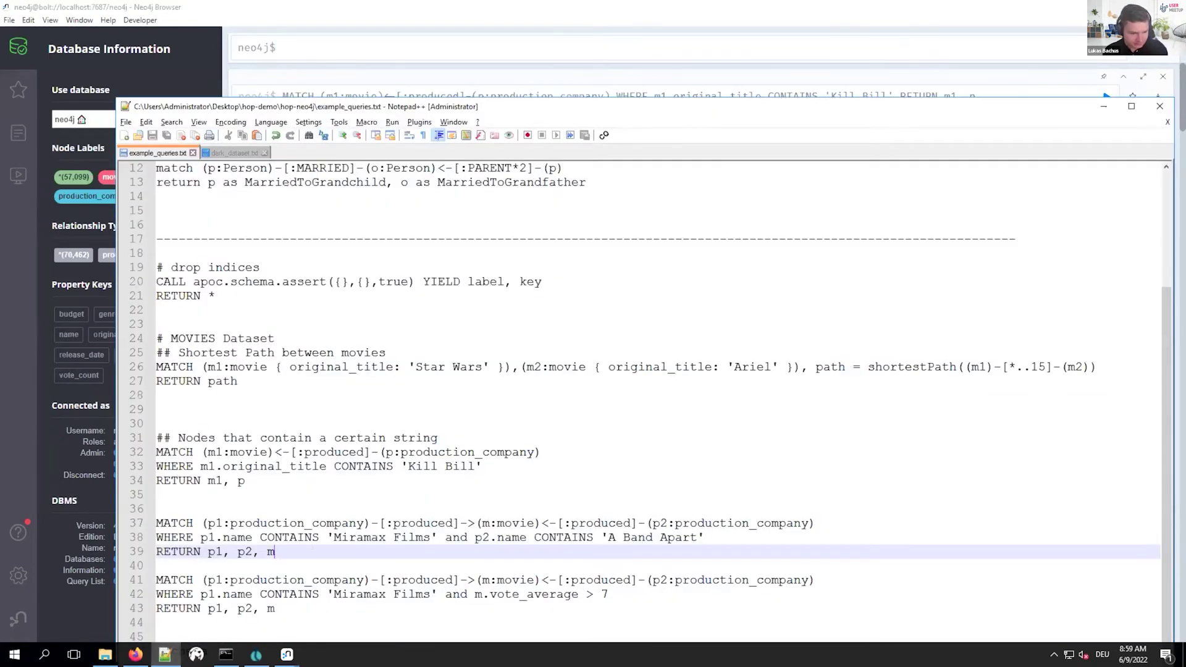
{"action": "left_click_drag", "start_coordinate": [276, 552], "coordinate": [156, 523]}
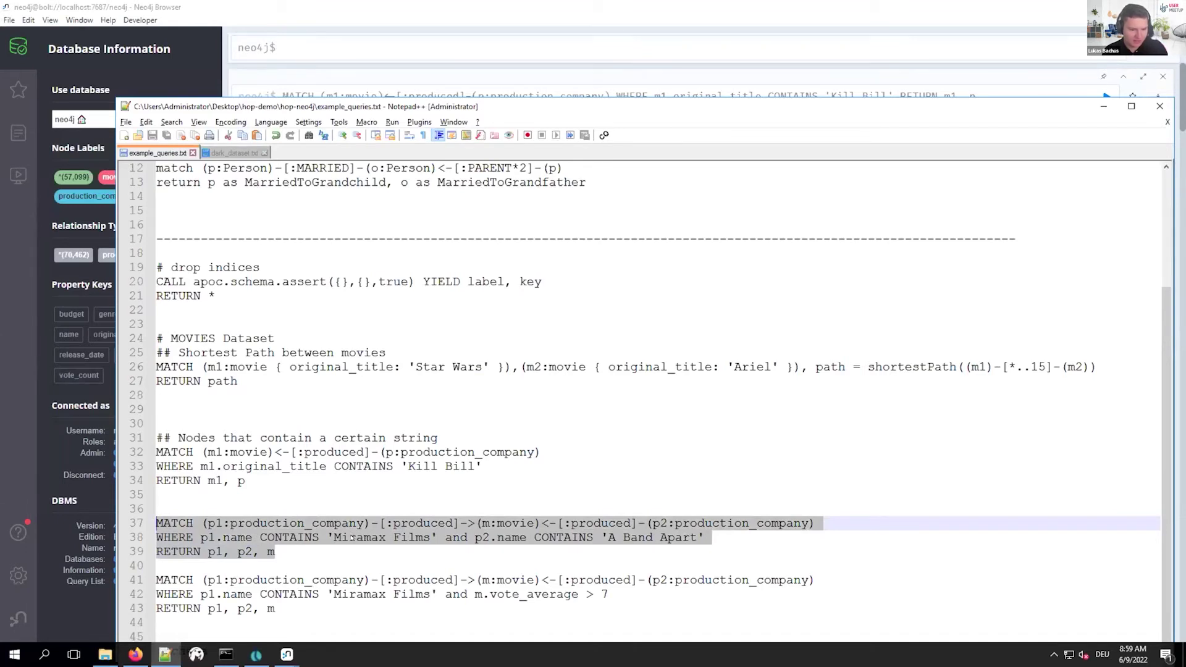
- Run the copied query in Neo4j Browser to graph the movies produced jointly by Miramax Films and A Band Apart
{"action": "left_click", "coordinate": [331, 82]}
{"action": "key", "text": "ctrl+v"}
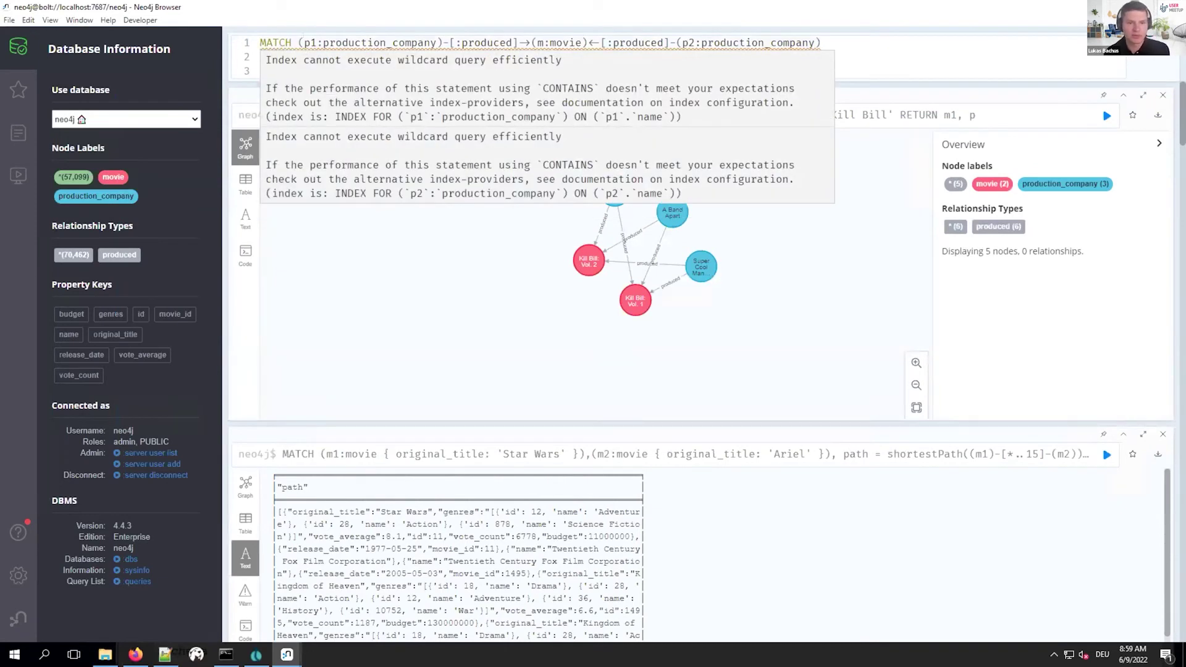
{"action": "left_click", "coordinate": [582, 43]}
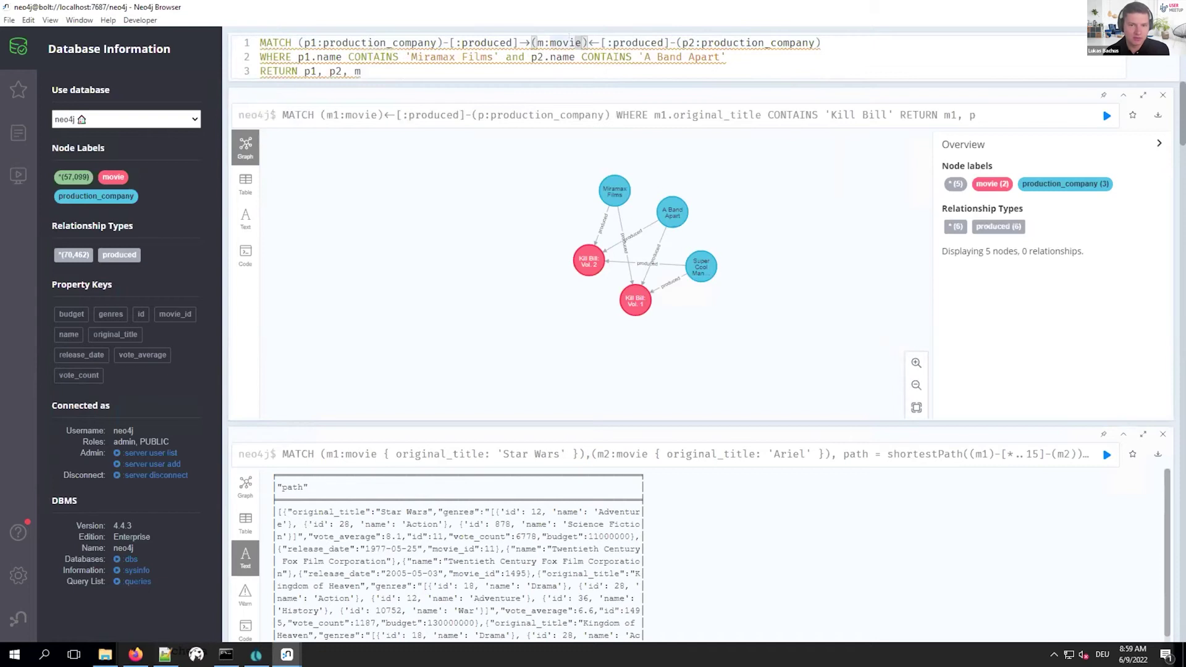
{"action": "left_click", "coordinate": [709, 43]}
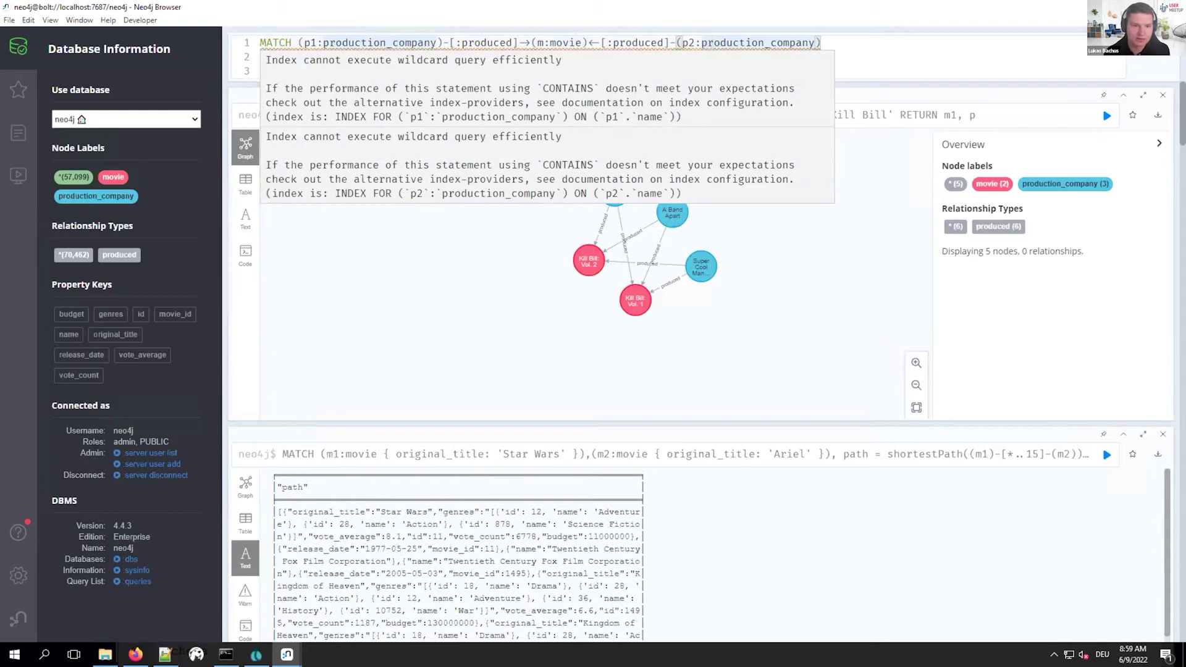
{"action": "left_click", "coordinate": [426, 76]}
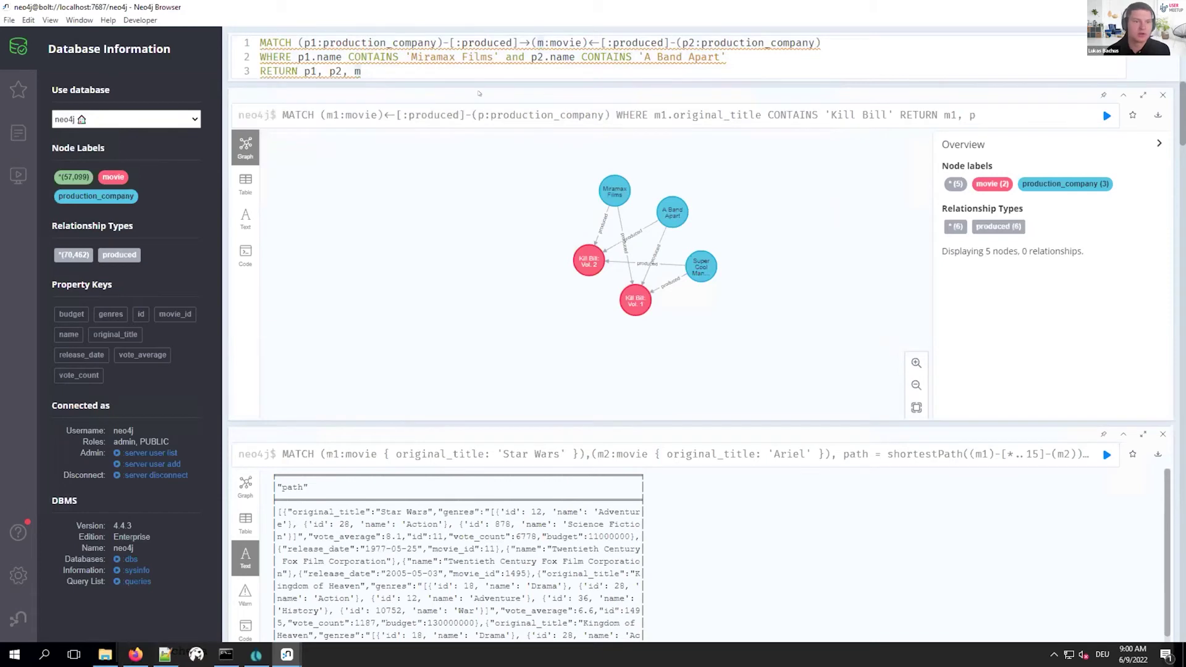
{"action": "key", "text": "ctrl+Return"}
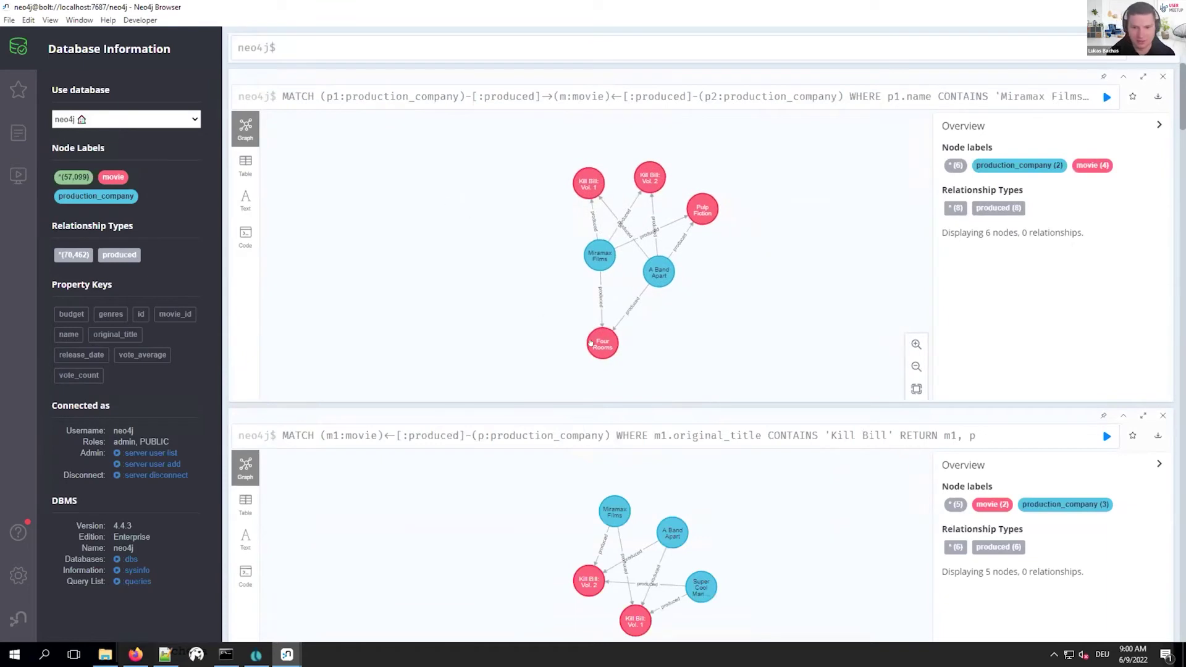
{"action": "mouse_move", "coordinate": [597, 344]}
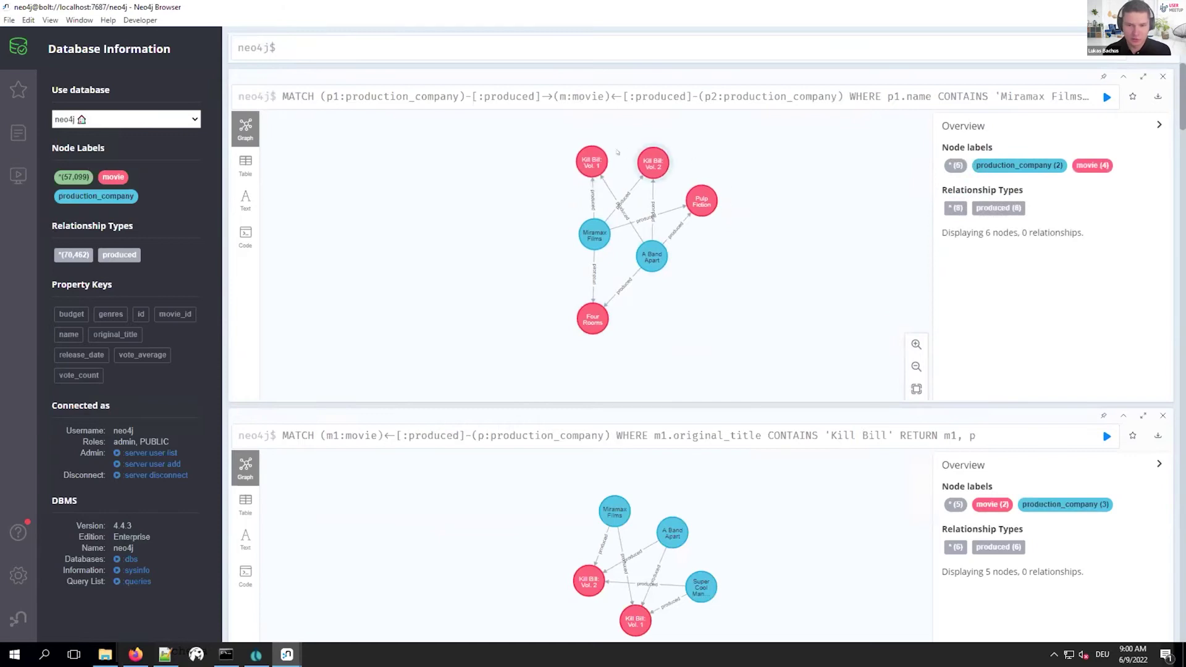
{"action": "mouse_move", "coordinate": [638, 254]}
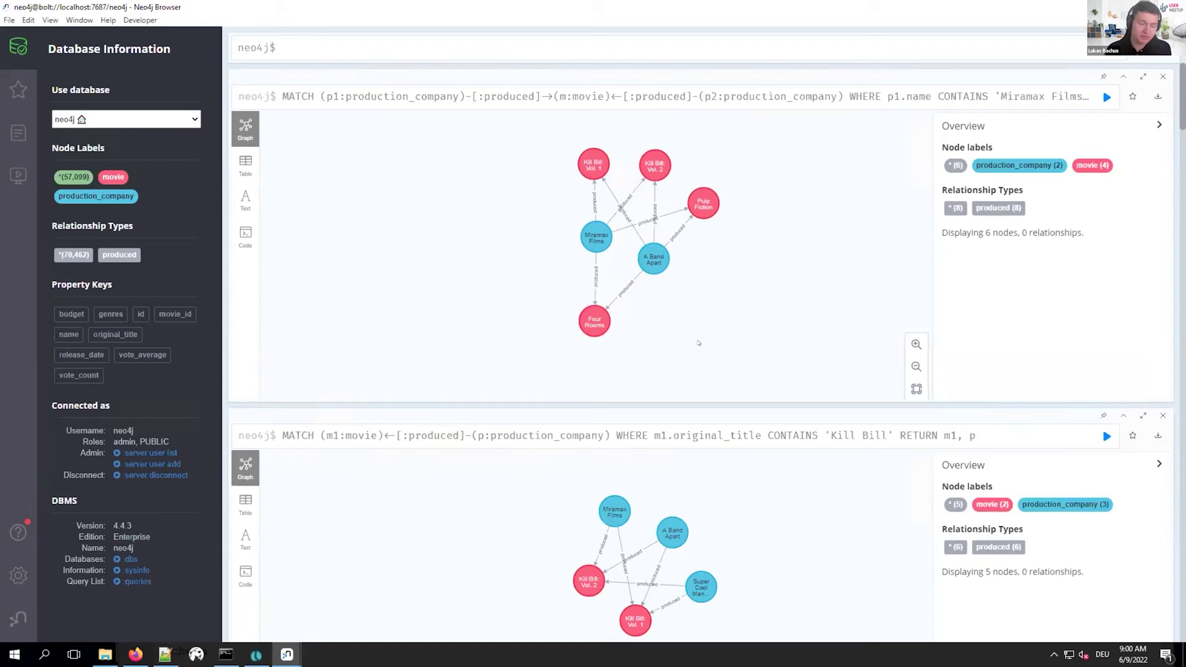
{"action": "left_click_drag", "start_coordinate": [667, 338], "coordinate": [648, 340]}
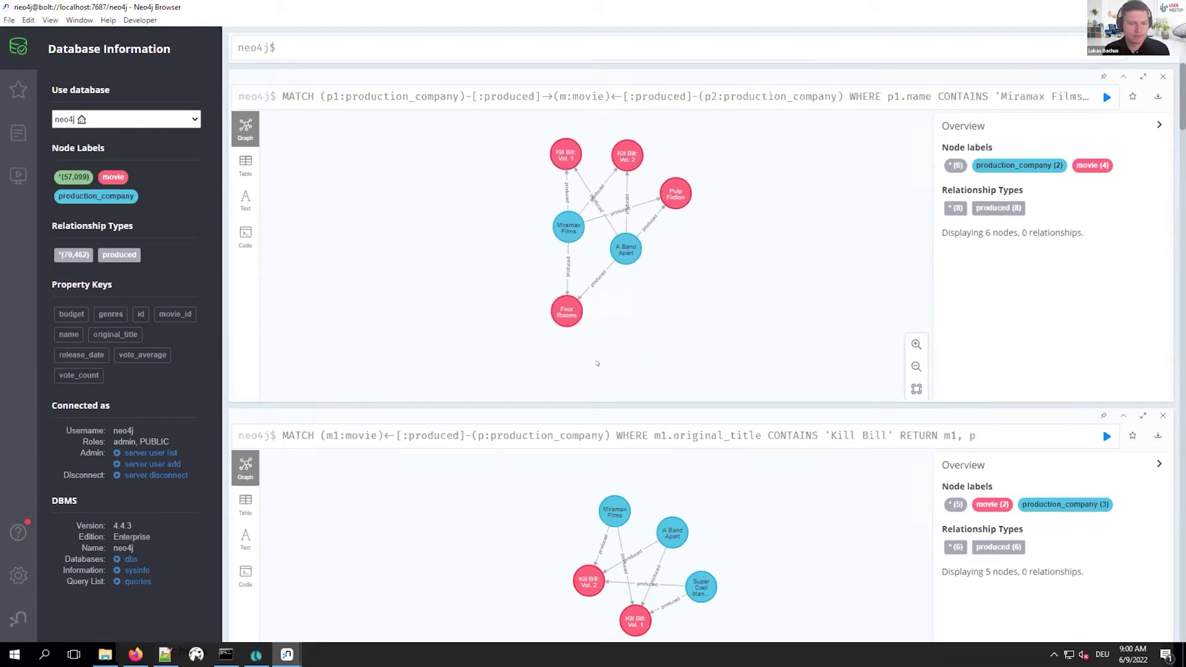
- Switch to Notepad++ and copy the query for 'Miramax Films' co-productions with a vote_average above 7
{"action": "mouse_move", "coordinate": [165, 654]}
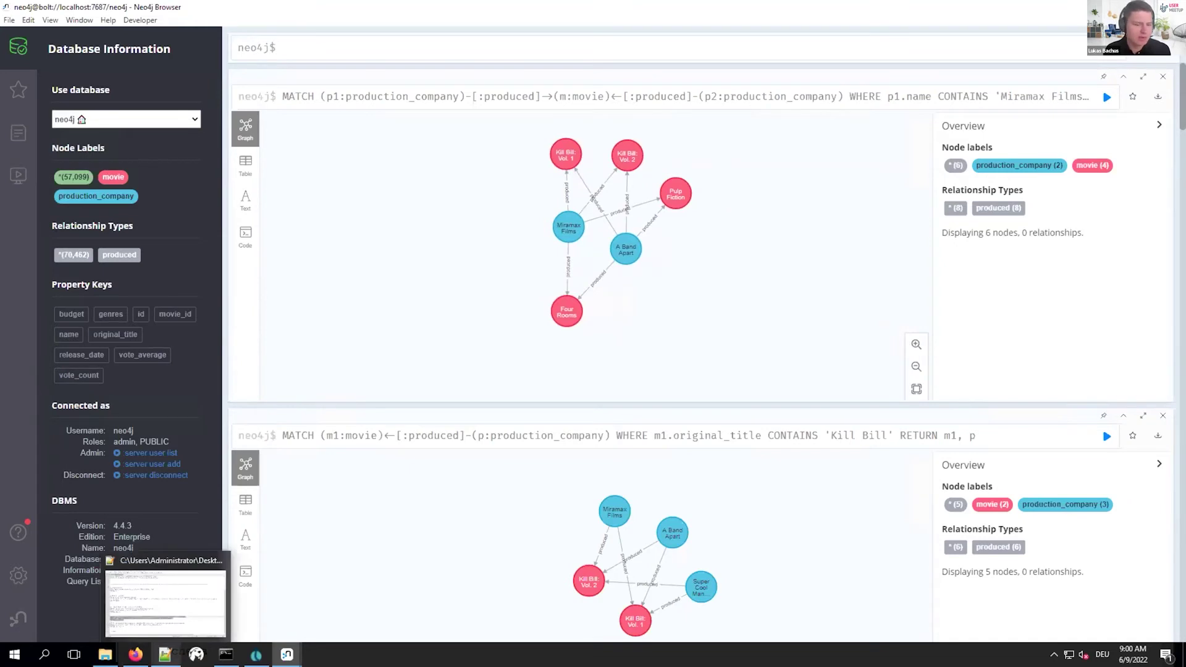
{"action": "left_click", "coordinate": [163, 655]}
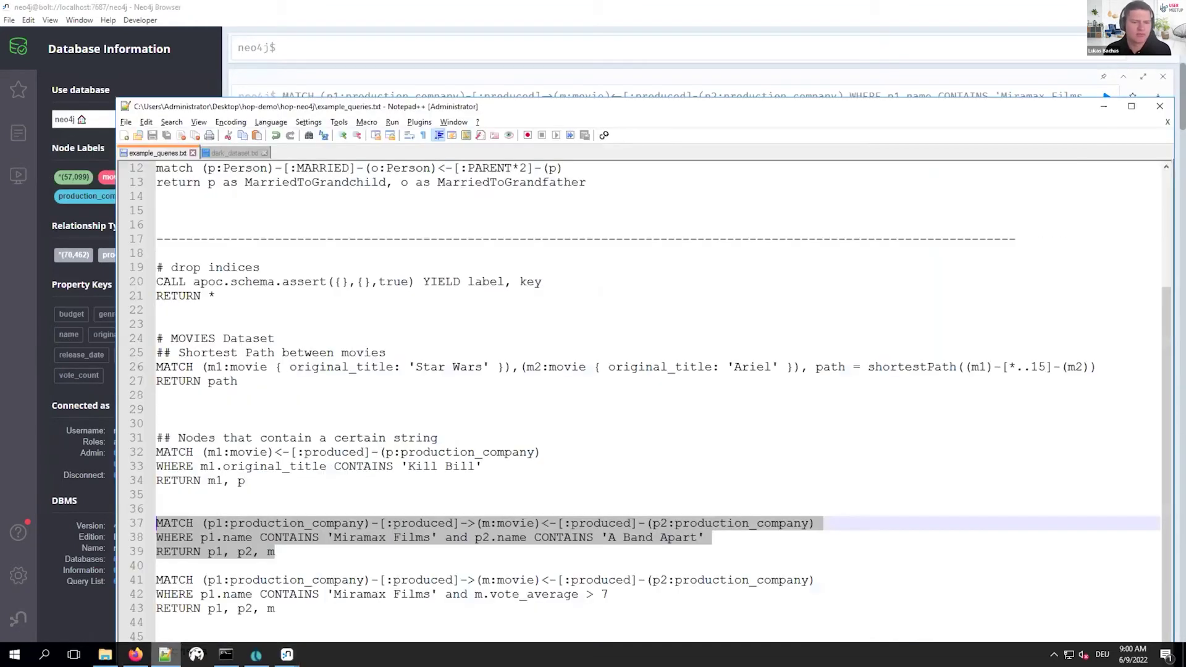
{"action": "left_click", "coordinate": [363, 559]}
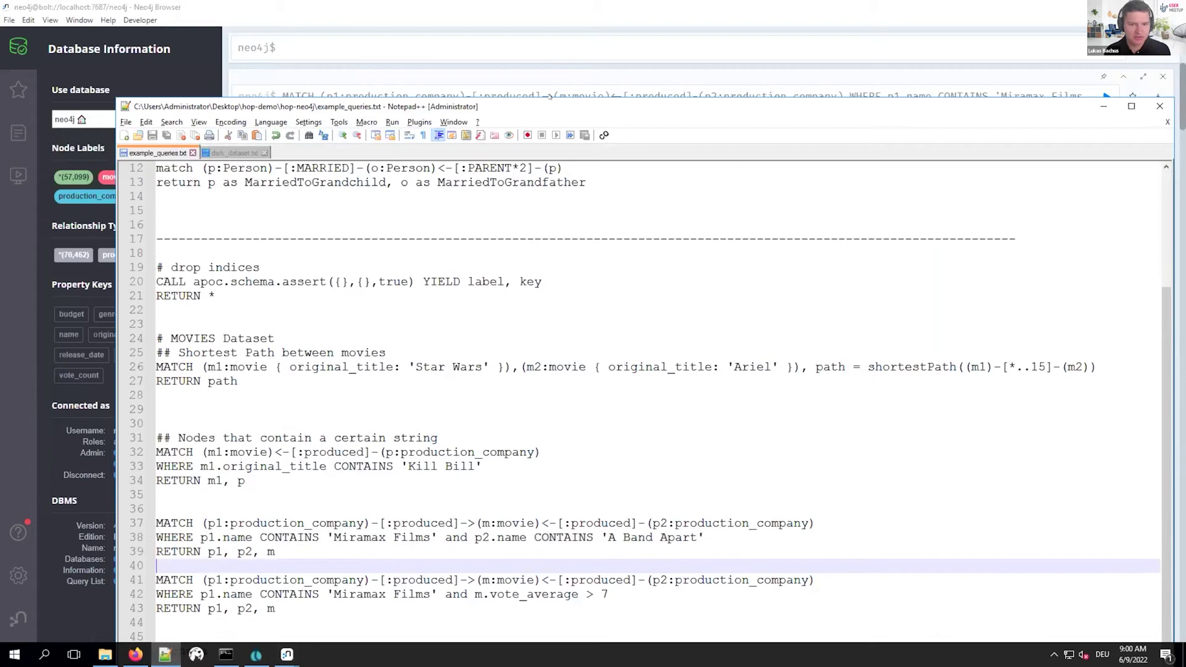
{"action": "left_click_drag", "start_coordinate": [549, 107], "coordinate": [549, 62]}
{"action": "left_click_drag", "start_coordinate": [371, 560], "coordinate": [158, 535]}
- Run the copied query in Neo4j Browser to graph Miramax Films co-productions with a vote_average greater than 7
{"action": "left_click", "coordinate": [310, 42]}
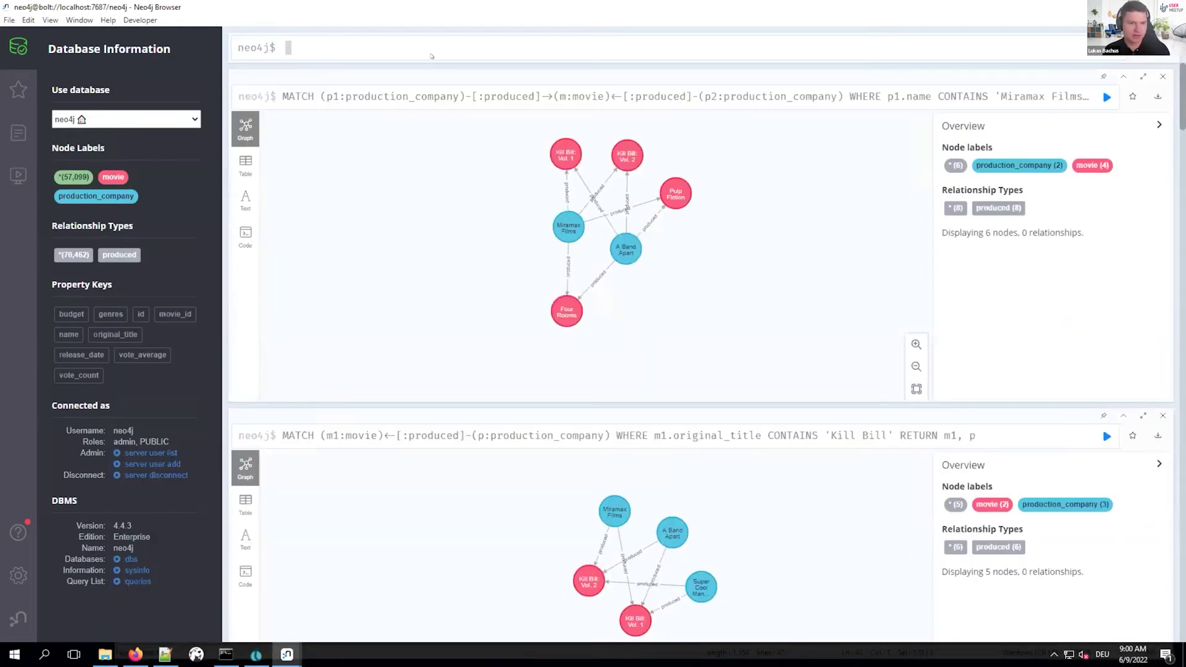
{"action": "key", "text": "ctrl+v"}
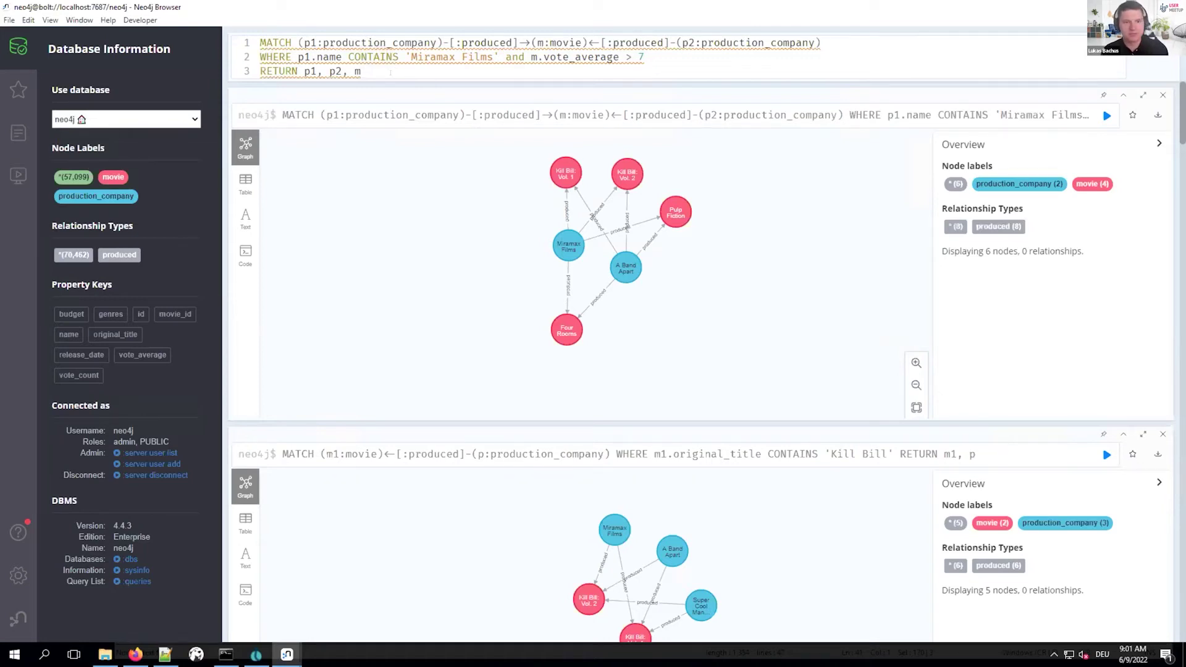
{"action": "key", "text": "ctrl+Return"}
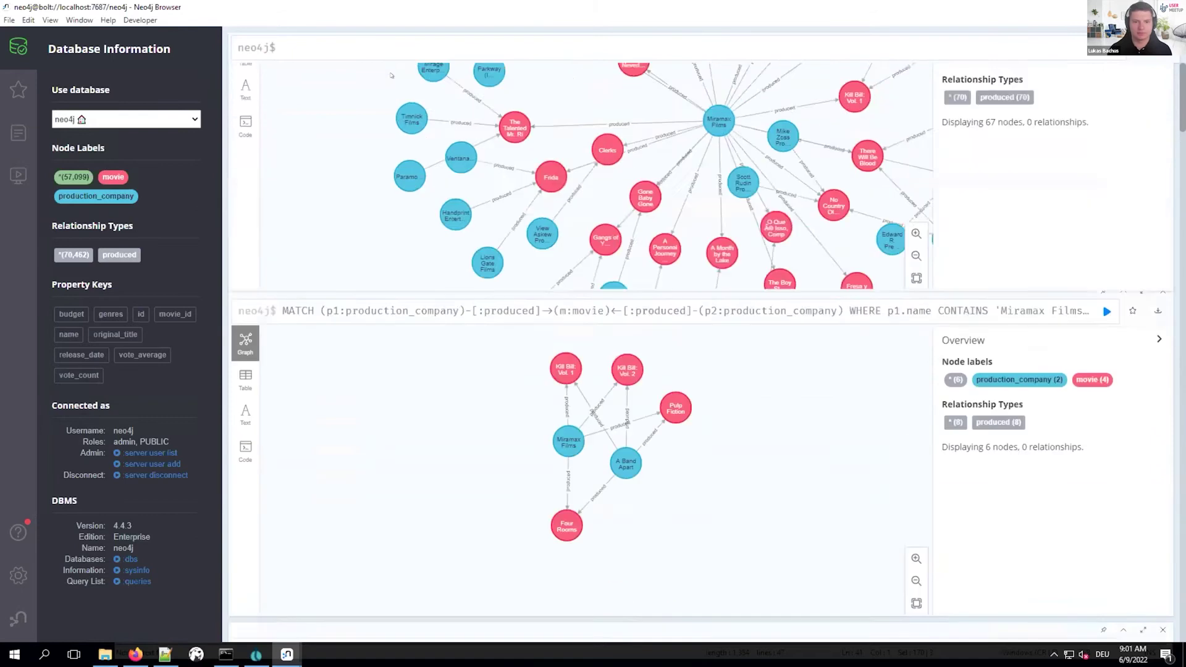
- Expand the Miramax Films result graph to full screen and enlarge it until the node labels are readable
{"action": "left_click", "coordinate": [916, 367]}
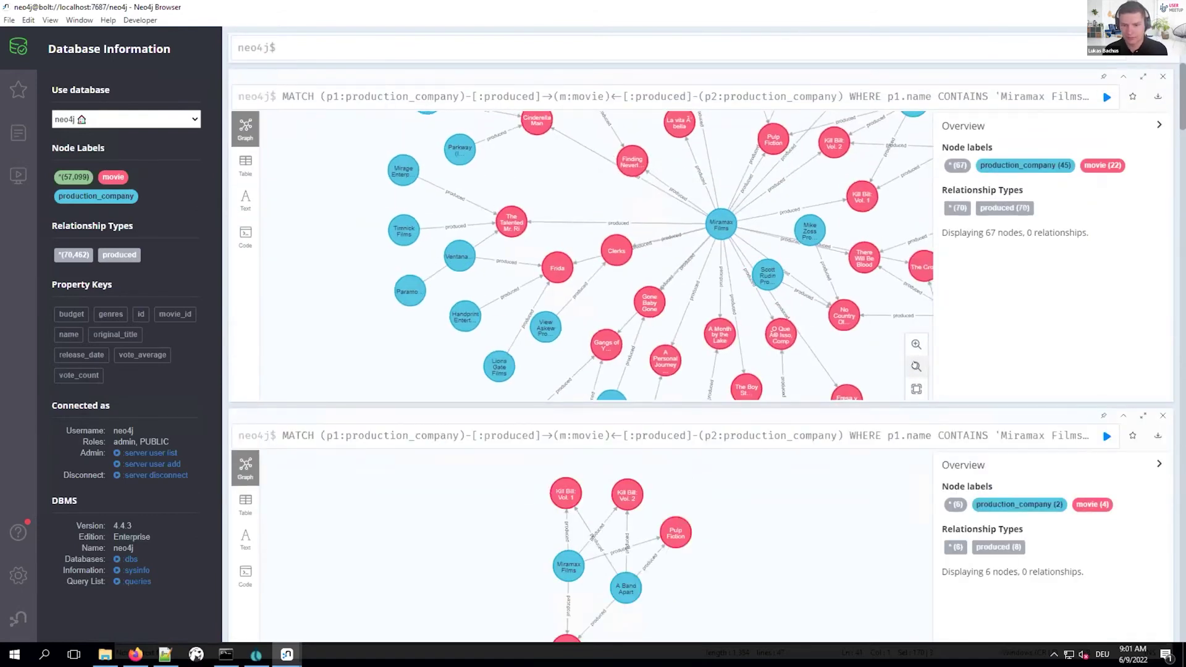
{"action": "left_click", "coordinate": [916, 344]}
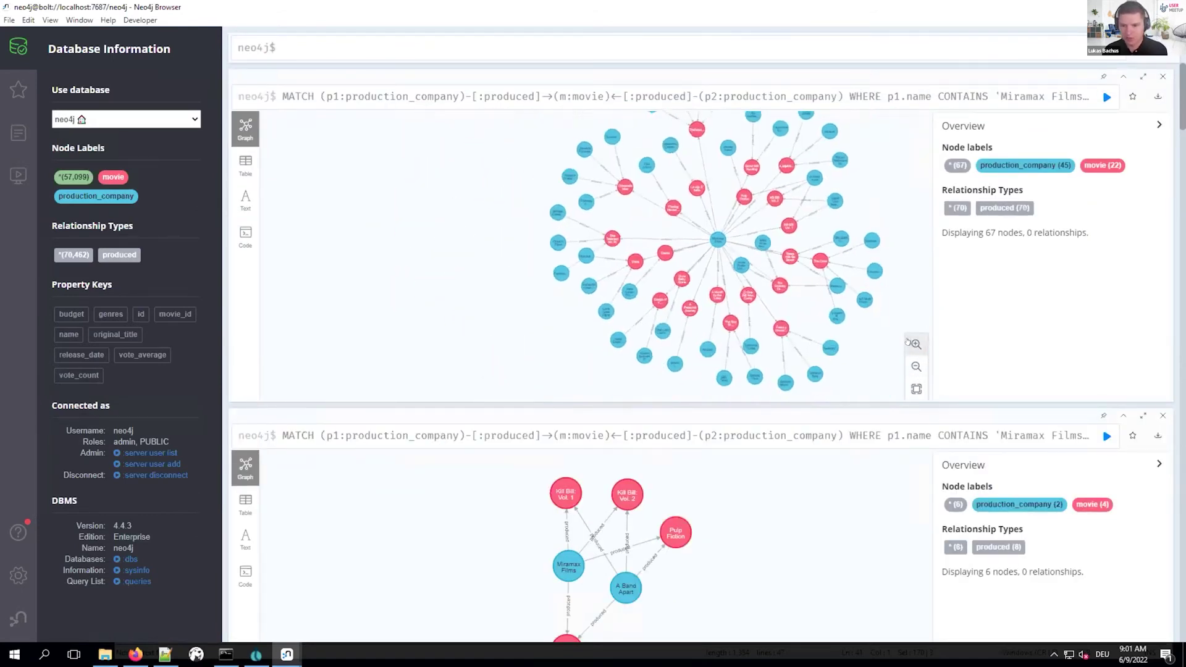
{"action": "left_click", "coordinate": [916, 344]}
{"action": "left_click_drag", "start_coordinate": [836, 206], "coordinate": [644, 211]}
{"action": "left_click", "coordinate": [1143, 76]}
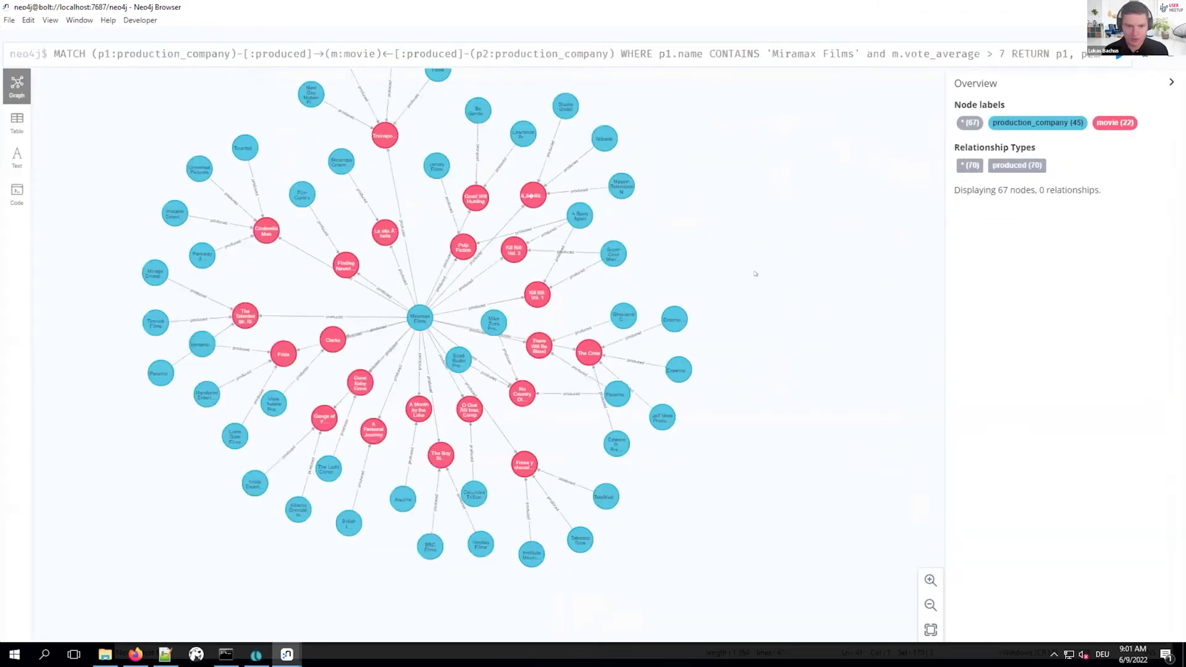
{"action": "left_click", "coordinate": [930, 581]}
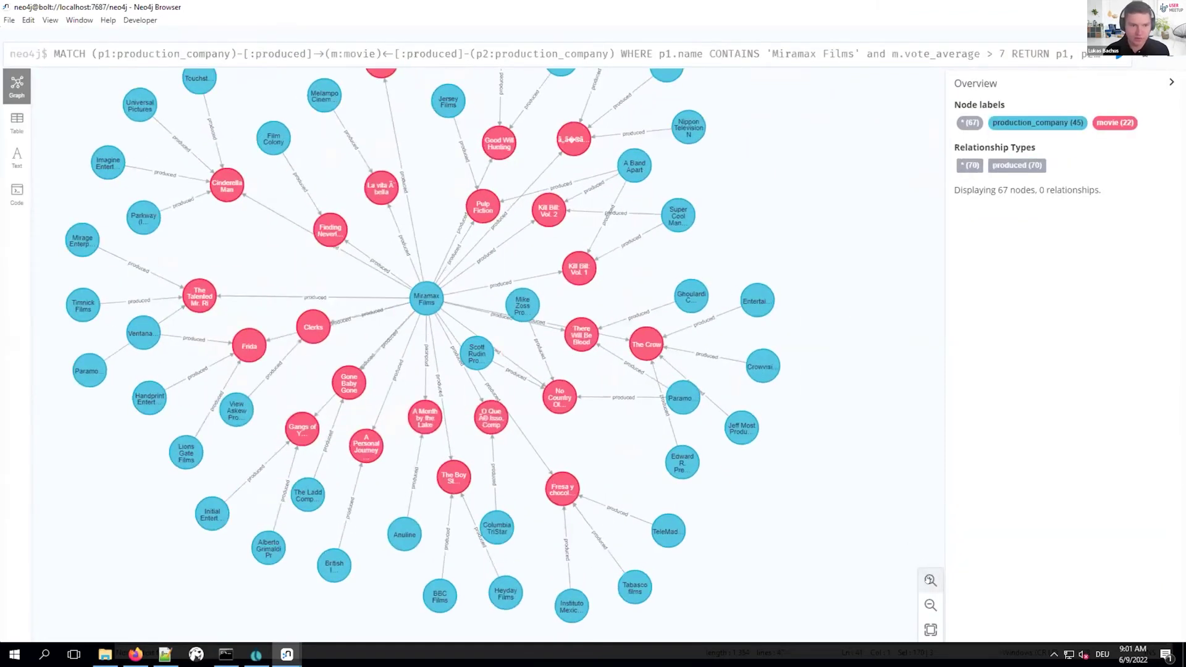
- Inspect the node properties of Miramax Films, A Personal Journey and The Boy in the Striped Pyjamas, checking the movies' vote averages
{"action": "left_click_drag", "start_coordinate": [434, 213], "coordinate": [452, 244]}
{"action": "left_click", "coordinate": [452, 341]}
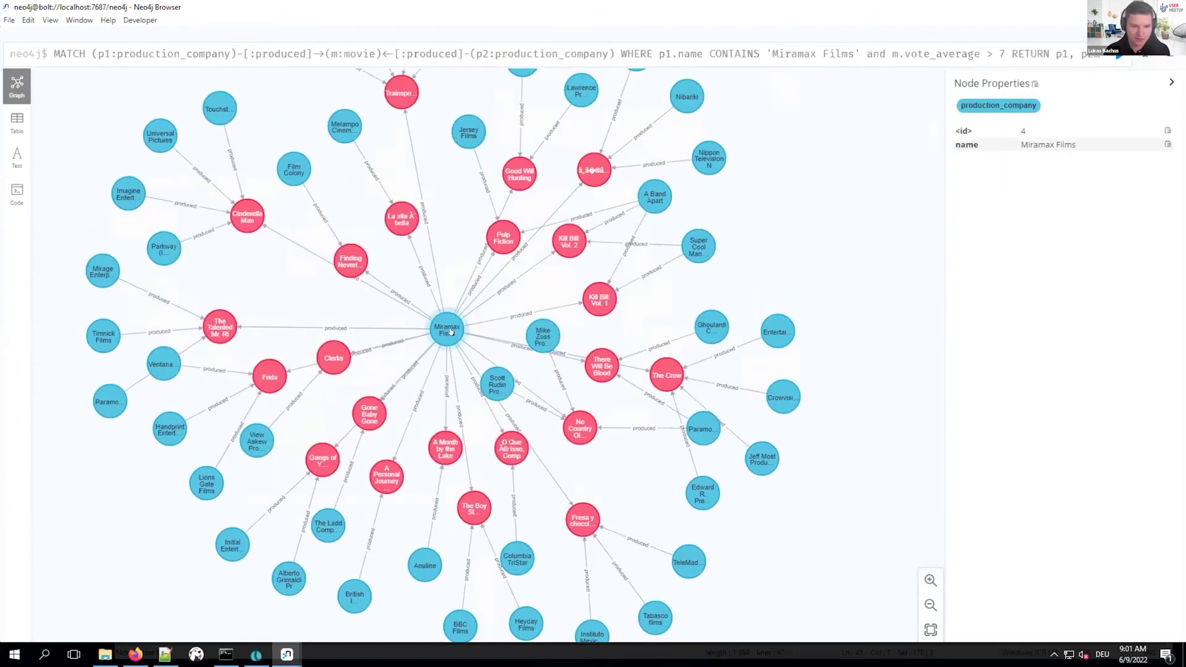
{"action": "left_click", "coordinate": [429, 380]}
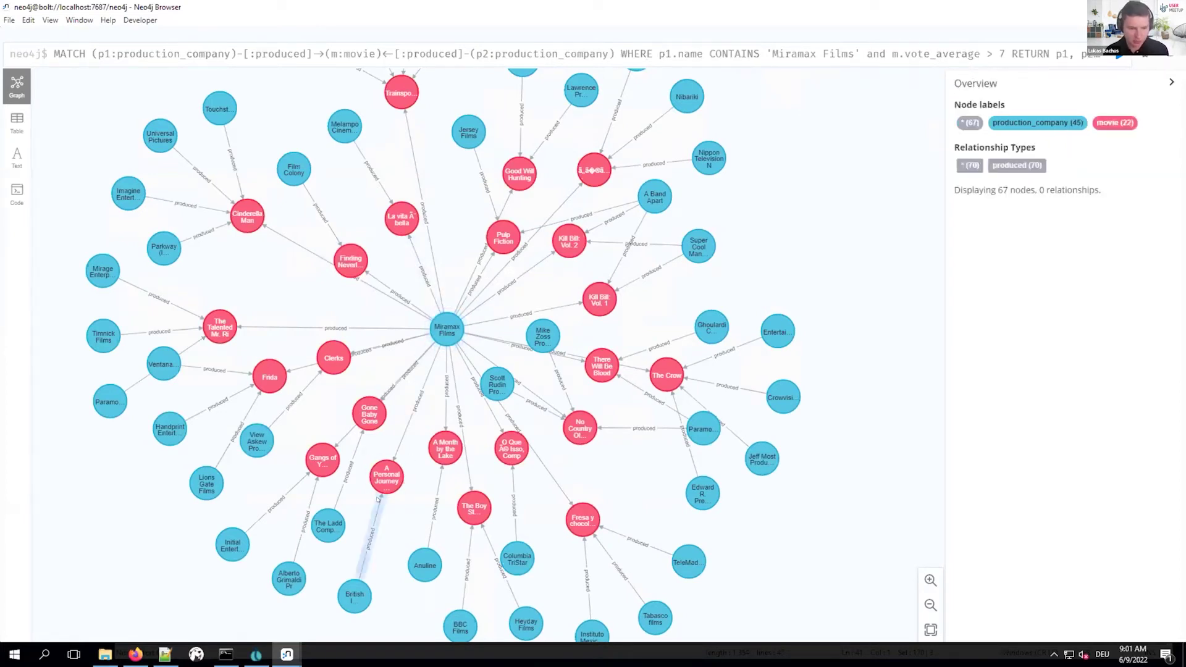
{"action": "left_click", "coordinate": [381, 488]}
{"action": "left_click", "coordinate": [380, 488]}
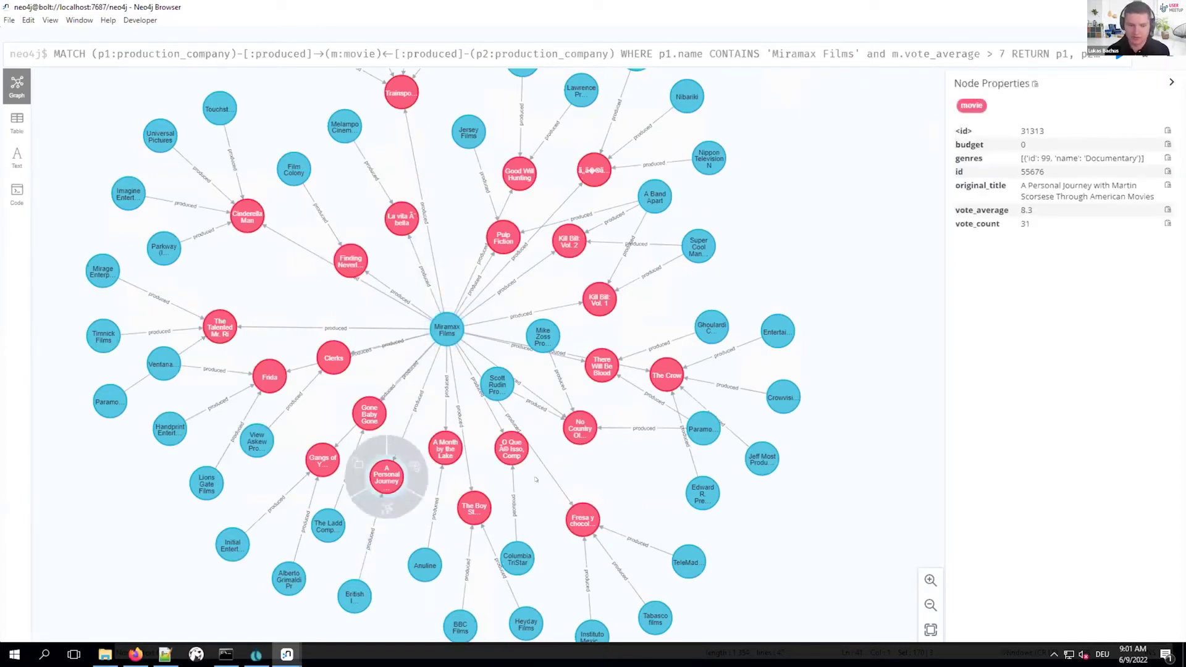
{"action": "left_click_drag", "start_coordinate": [1021, 210], "coordinate": [1034, 211]}
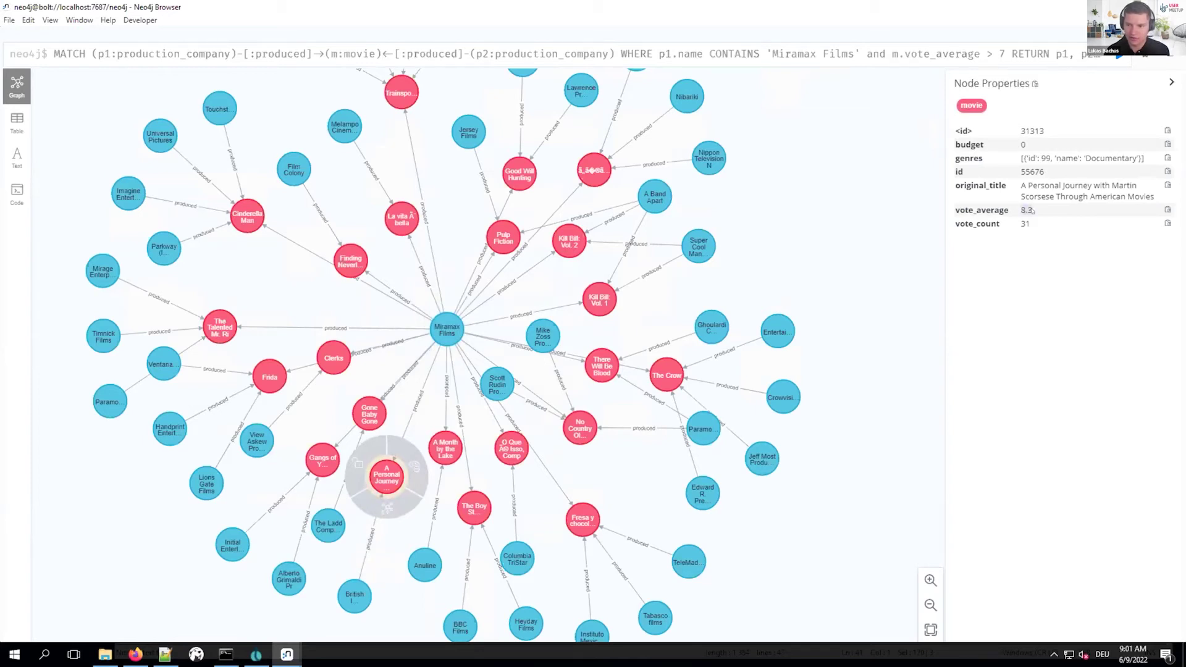
{"action": "left_click", "coordinate": [471, 518]}
{"action": "left_click_drag", "start_coordinate": [636, 477], "coordinate": [655, 449]}
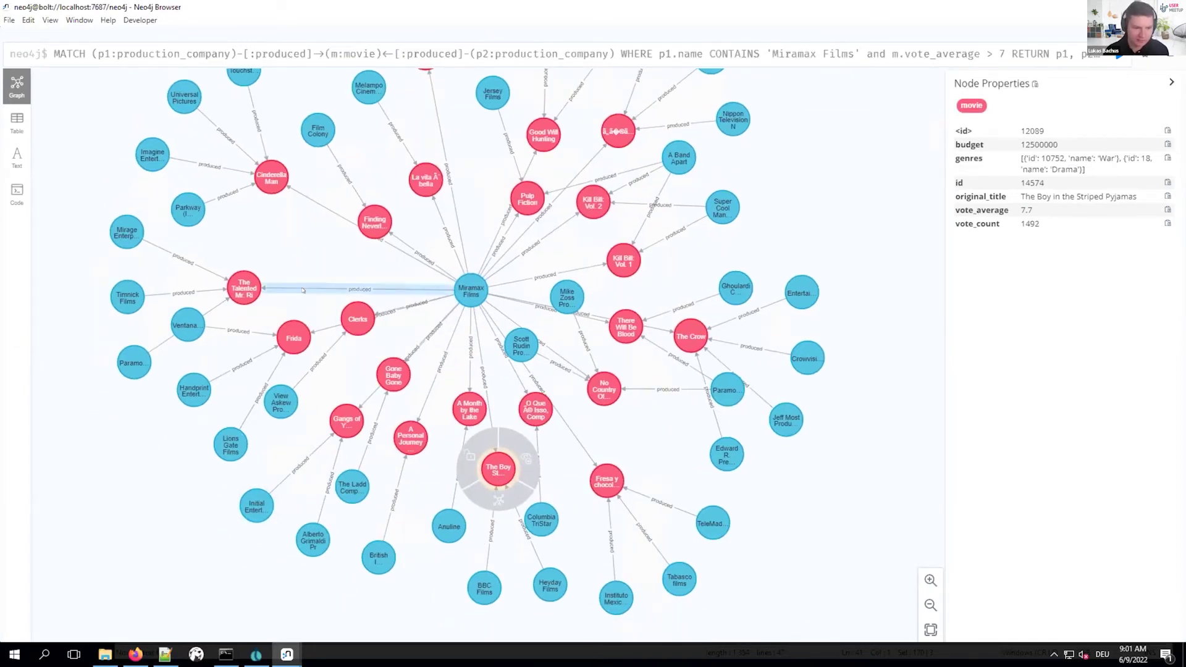
- Inspect the Miramax Films node at the centre of the result graph, then clear its selection
{"action": "left_click_drag", "start_coordinate": [312, 259], "coordinate": [289, 344]}
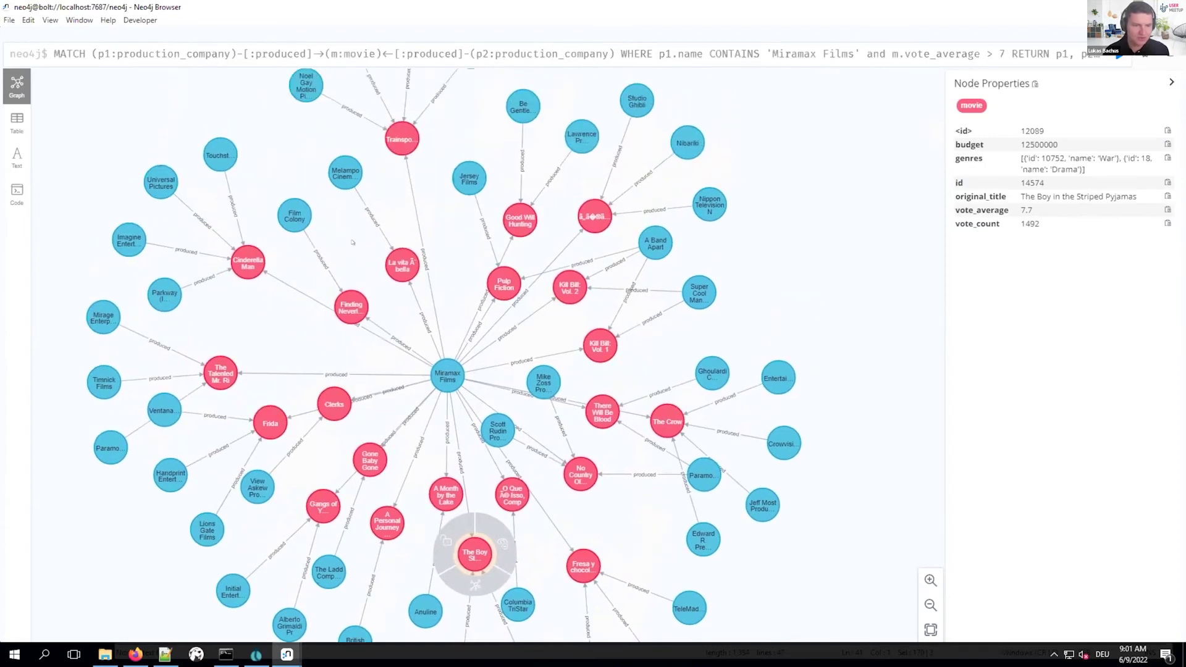
{"action": "left_click_drag", "start_coordinate": [352, 242], "coordinate": [335, 256]}
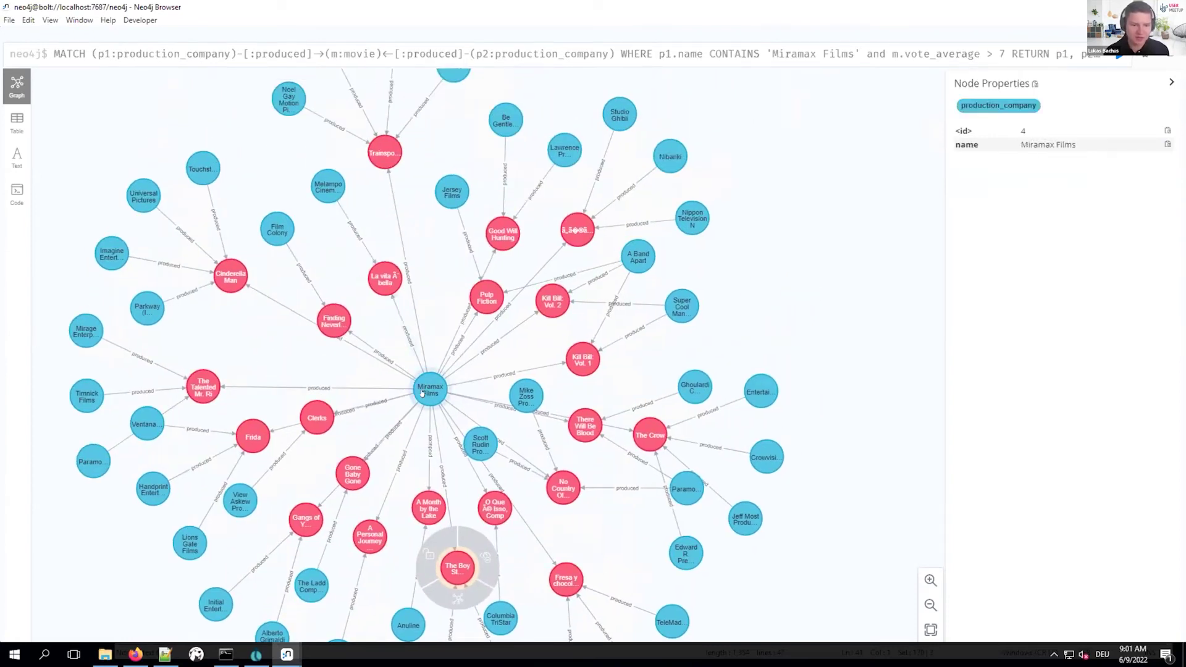
{"action": "left_click", "coordinate": [421, 393]}
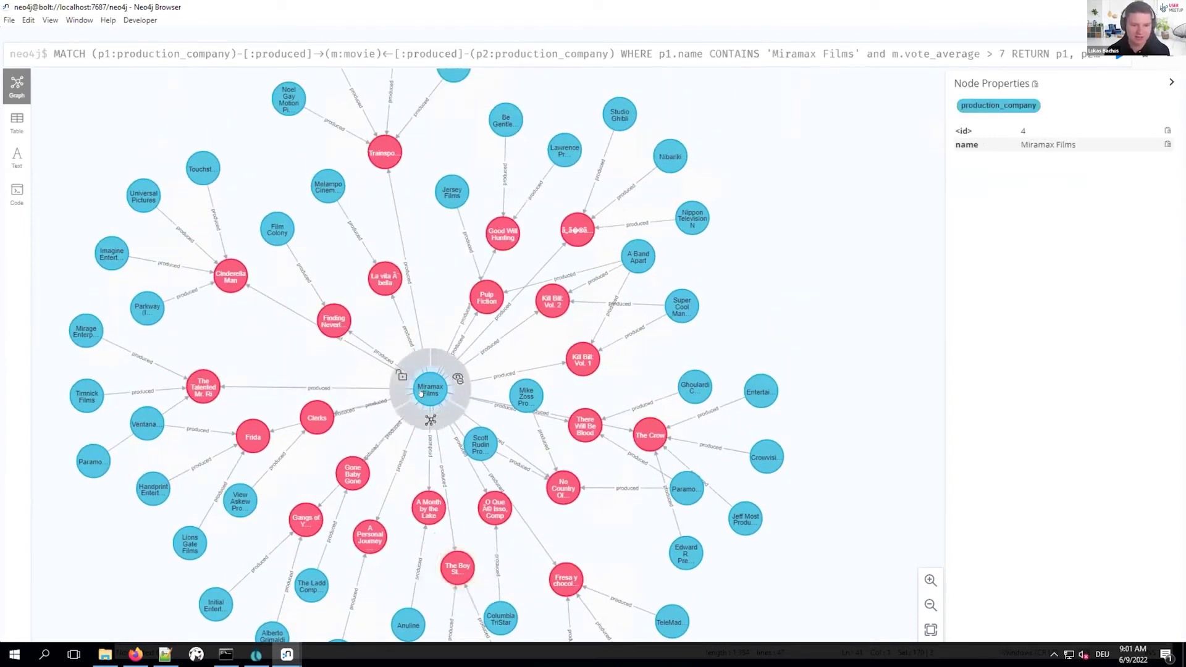
{"action": "left_click", "coordinate": [448, 281]}
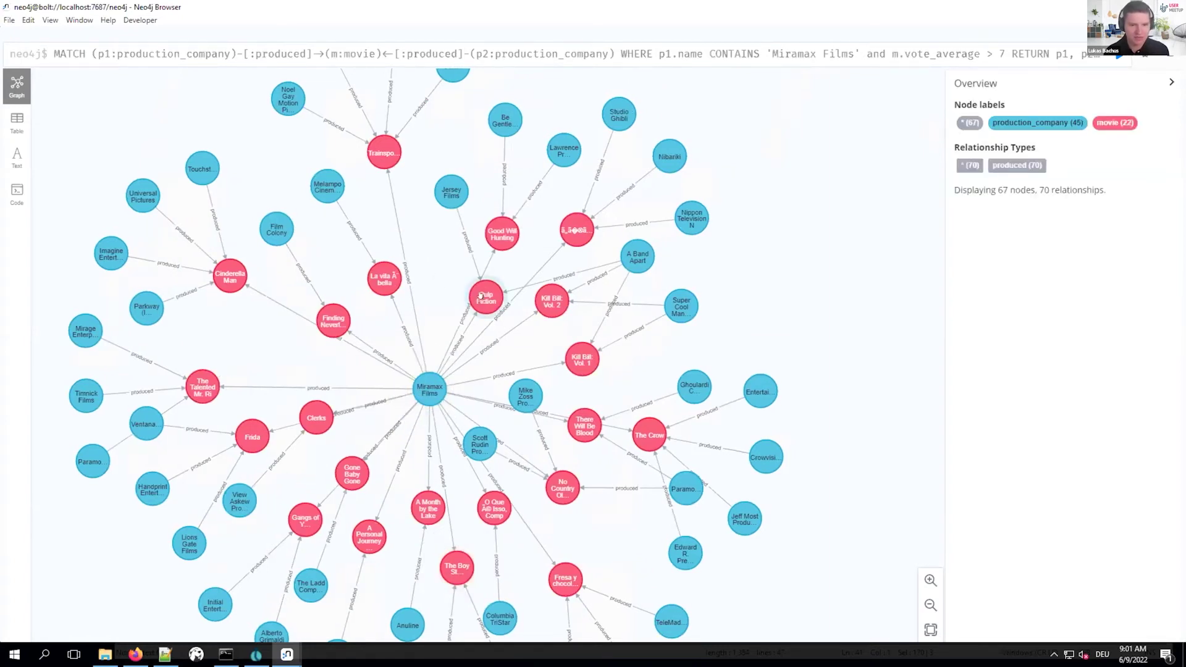
{"action": "left_click", "coordinate": [457, 198]}
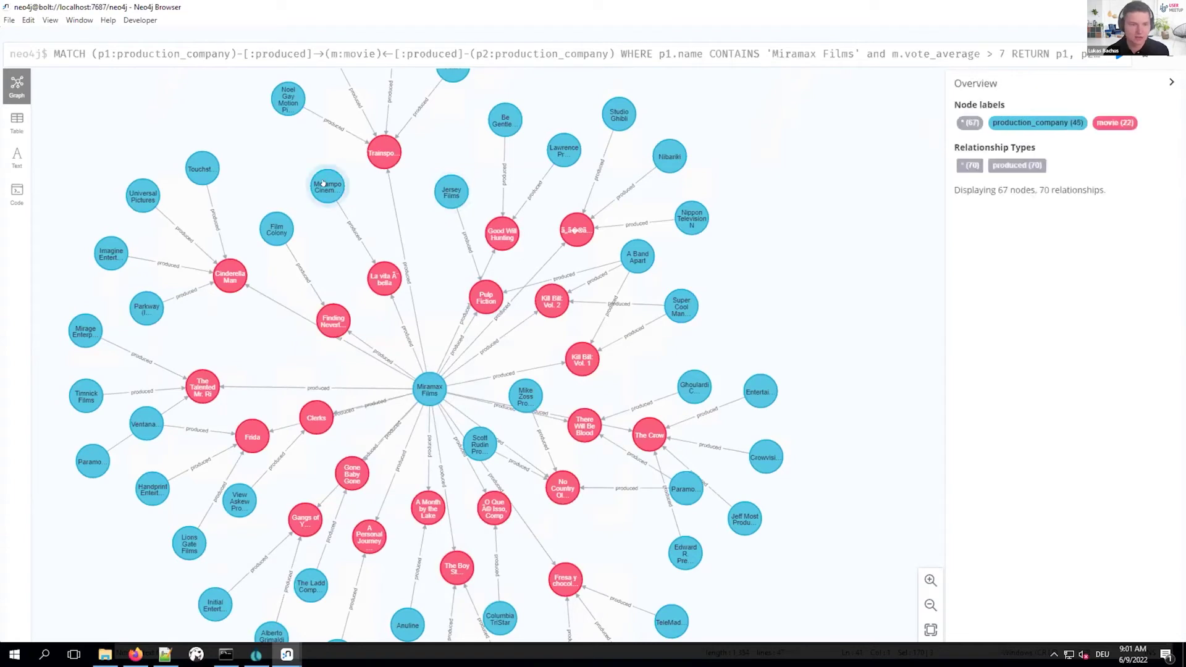
- Inspect the A Band Apart company node and its links to Pulp Fiction and the Kill Bill movies
{"action": "mouse_move", "coordinate": [281, 215]}
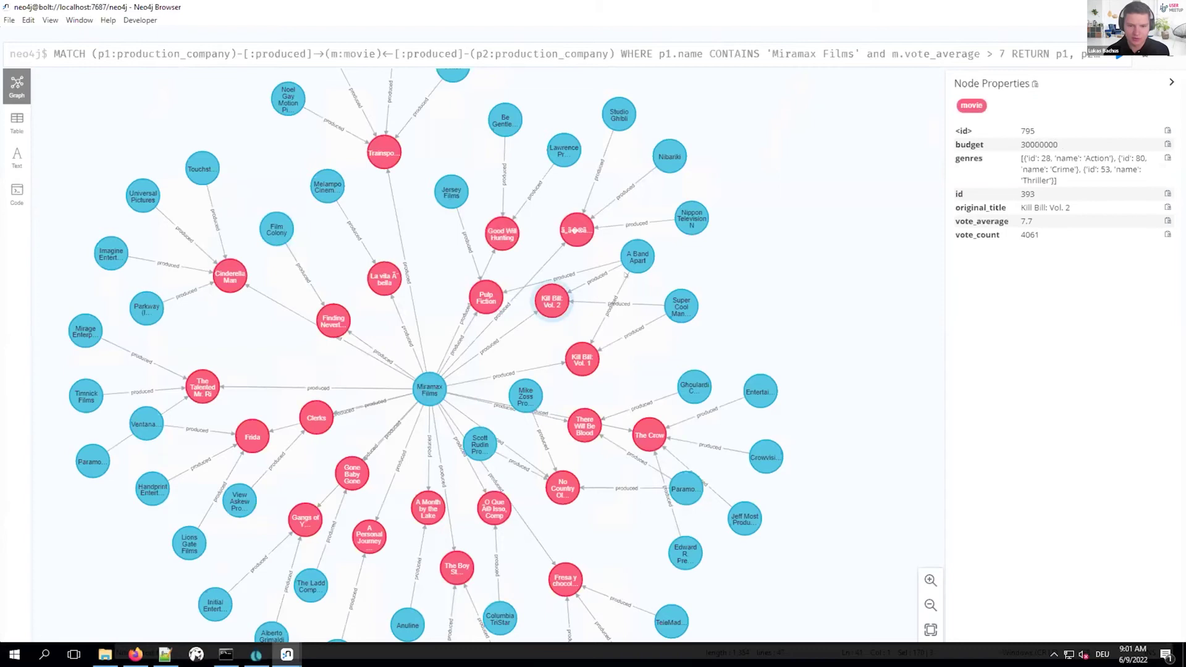
{"action": "left_click", "coordinate": [638, 257]}
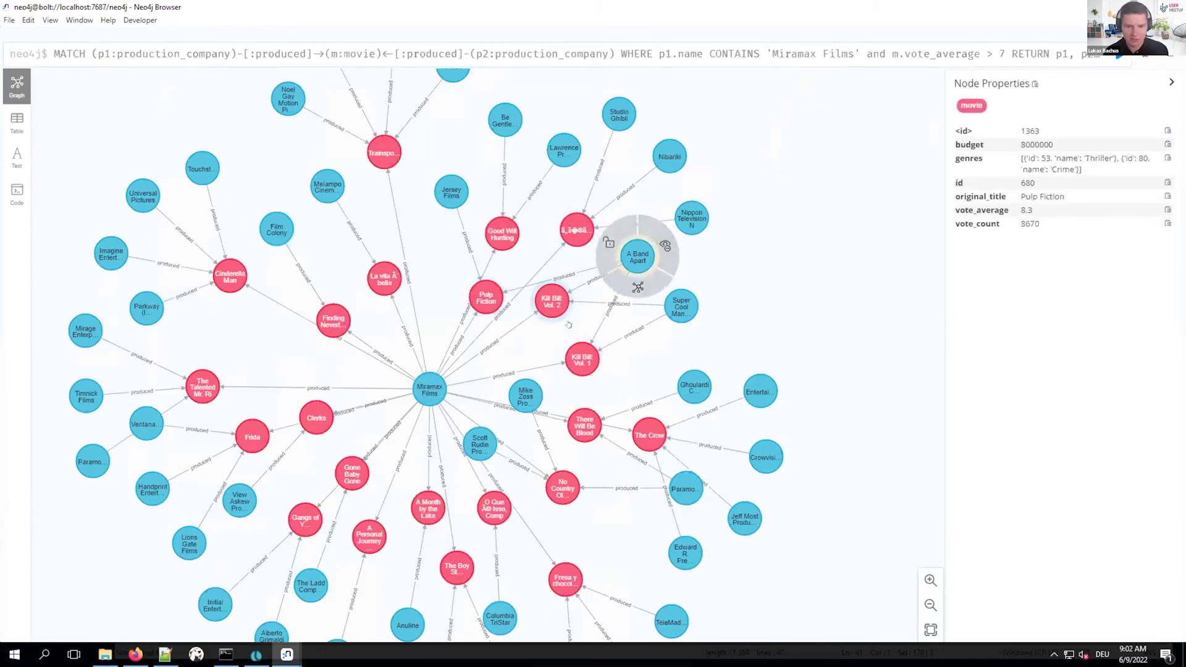
{"action": "left_click", "coordinate": [657, 373]}
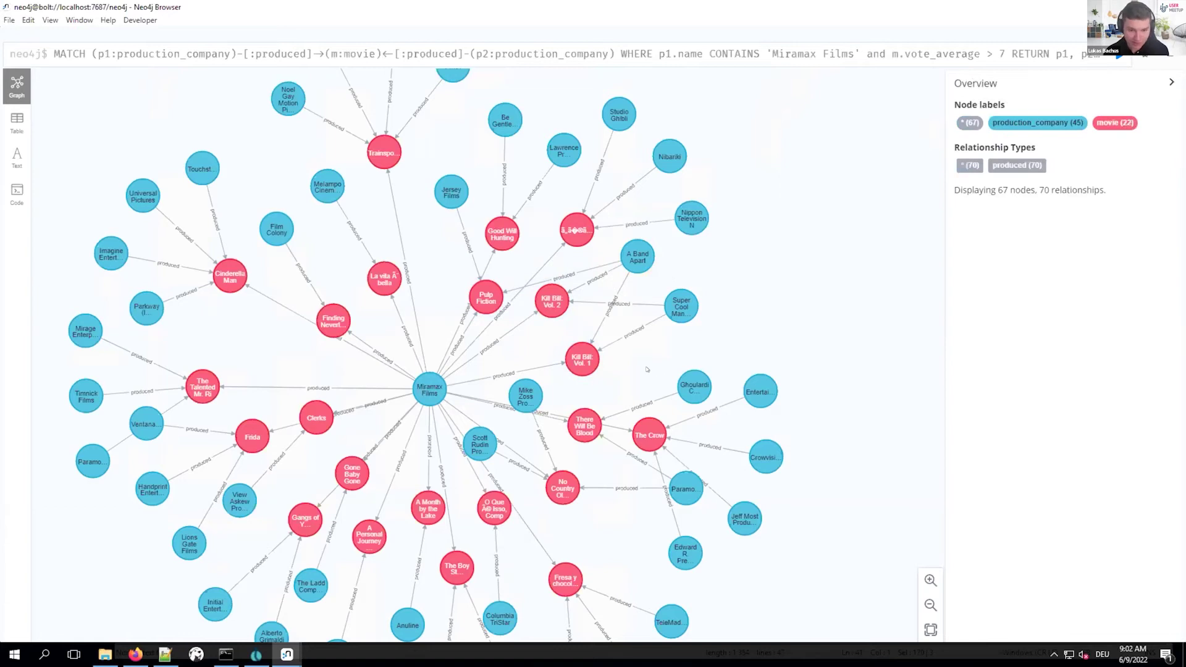
{"action": "left_click", "coordinate": [646, 253]}
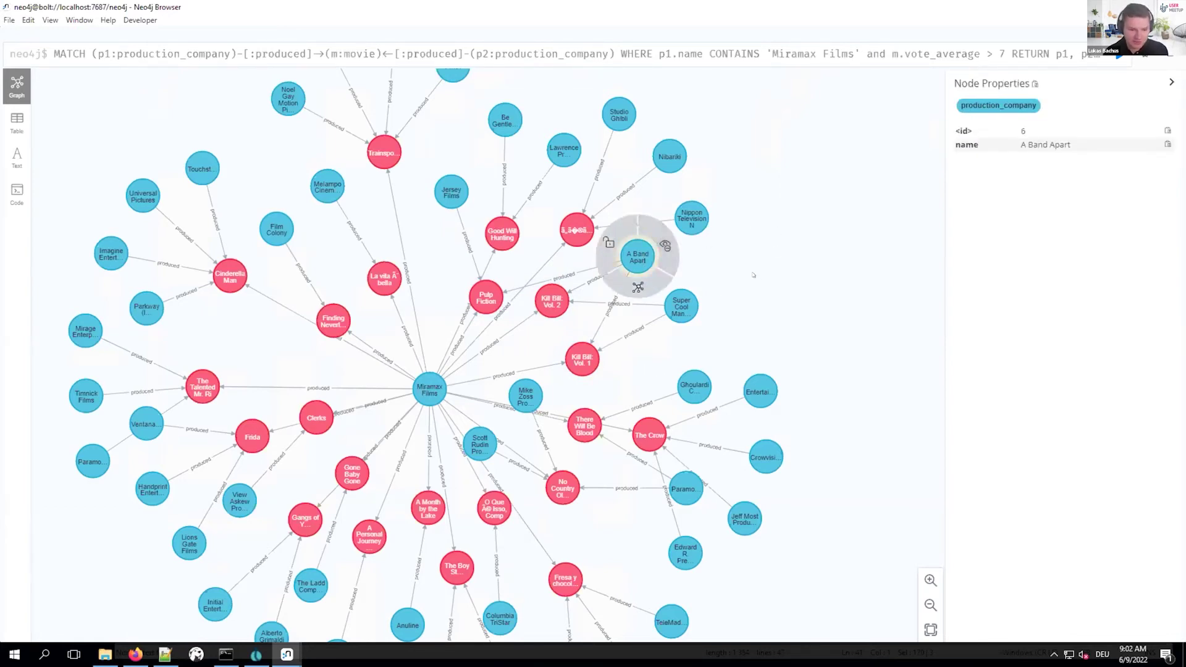
{"action": "left_click", "coordinate": [775, 302]}
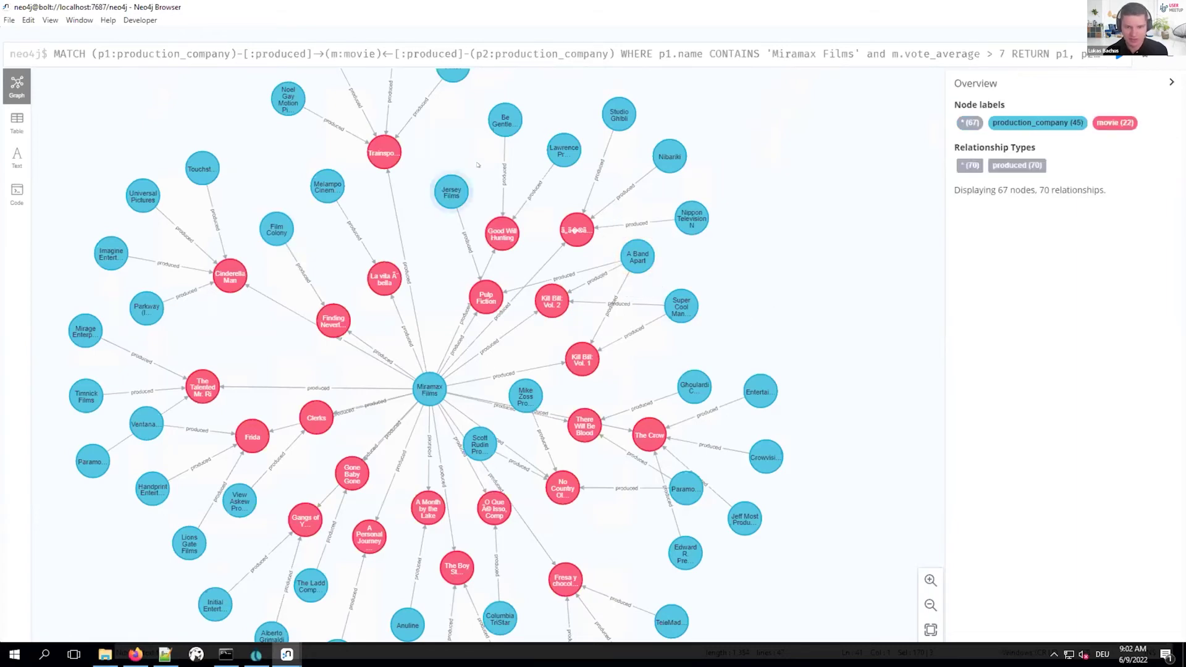
- Examine the remaining movies and co-producing companies around the whole Miramax Films graph
{"action": "left_click_drag", "start_coordinate": [432, 365], "coordinate": [447, 302]}
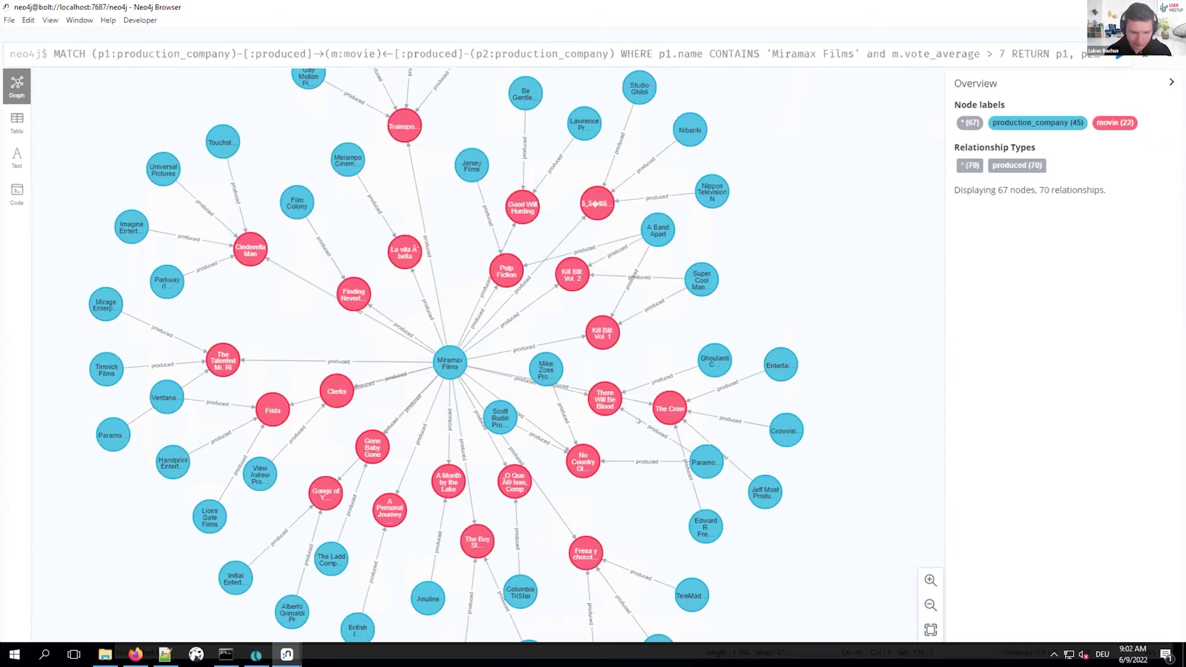
{"action": "left_click_drag", "start_coordinate": [448, 311], "coordinate": [453, 152]}
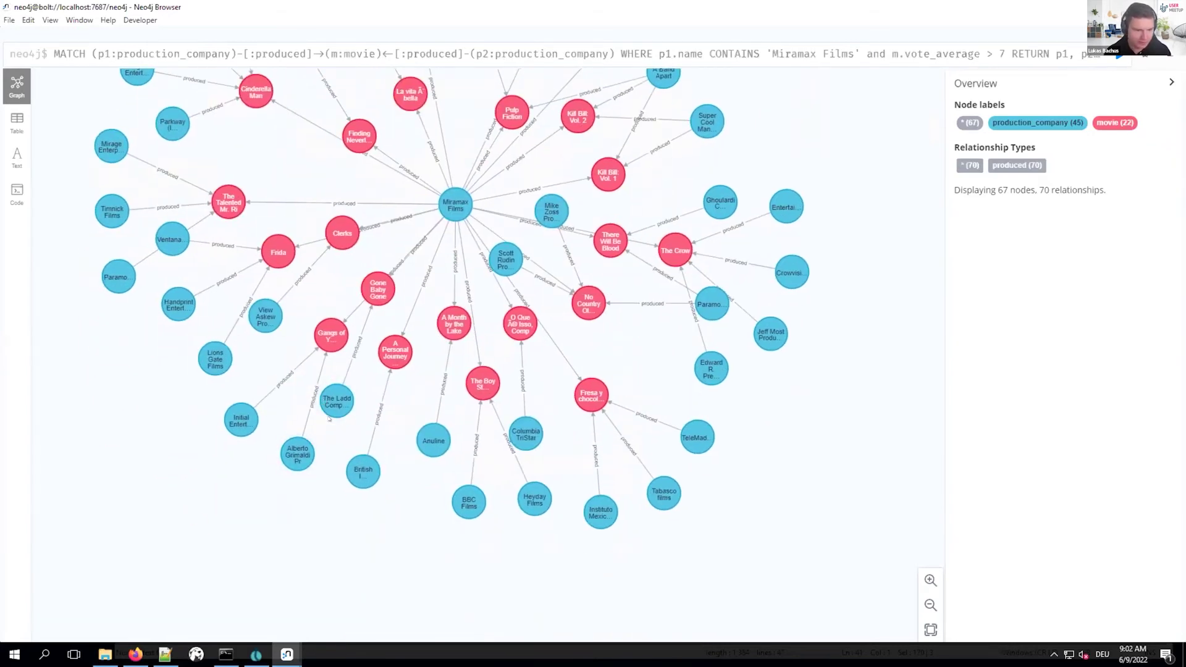
{"action": "left_click", "coordinate": [312, 395]}
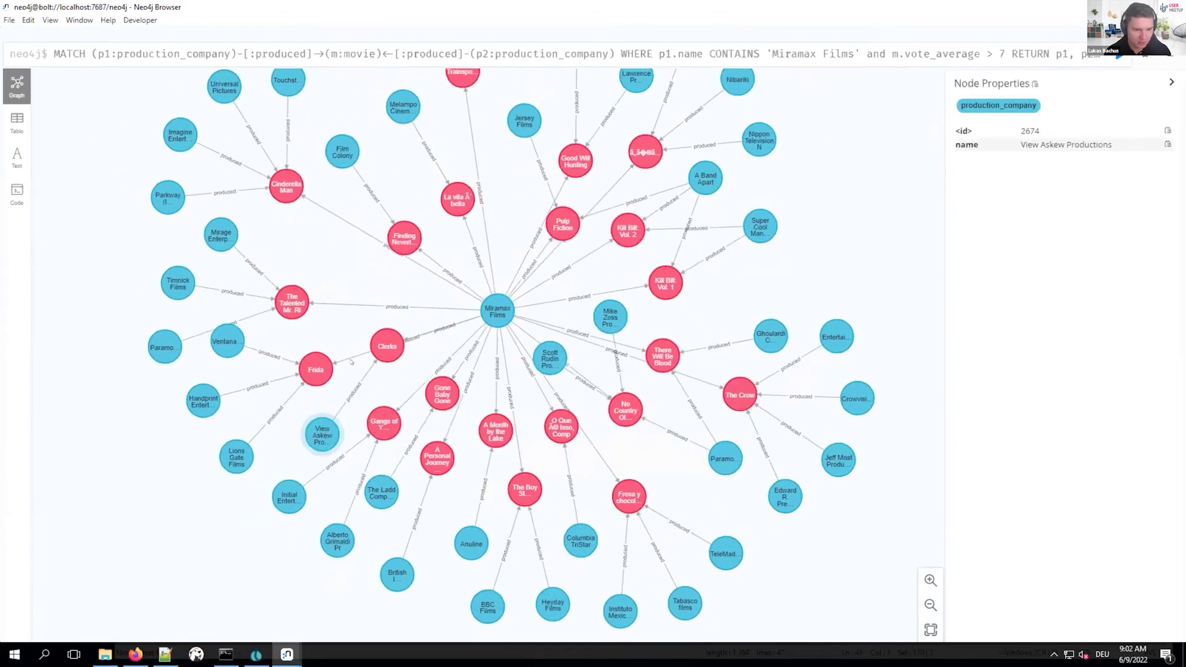
{"action": "left_click", "coordinate": [351, 362]}
{"action": "left_click_drag", "start_coordinate": [351, 361], "coordinate": [267, 489]}
{"action": "left_click", "coordinate": [314, 328]}
{"action": "left_click_drag", "start_coordinate": [300, 262], "coordinate": [272, 222]}
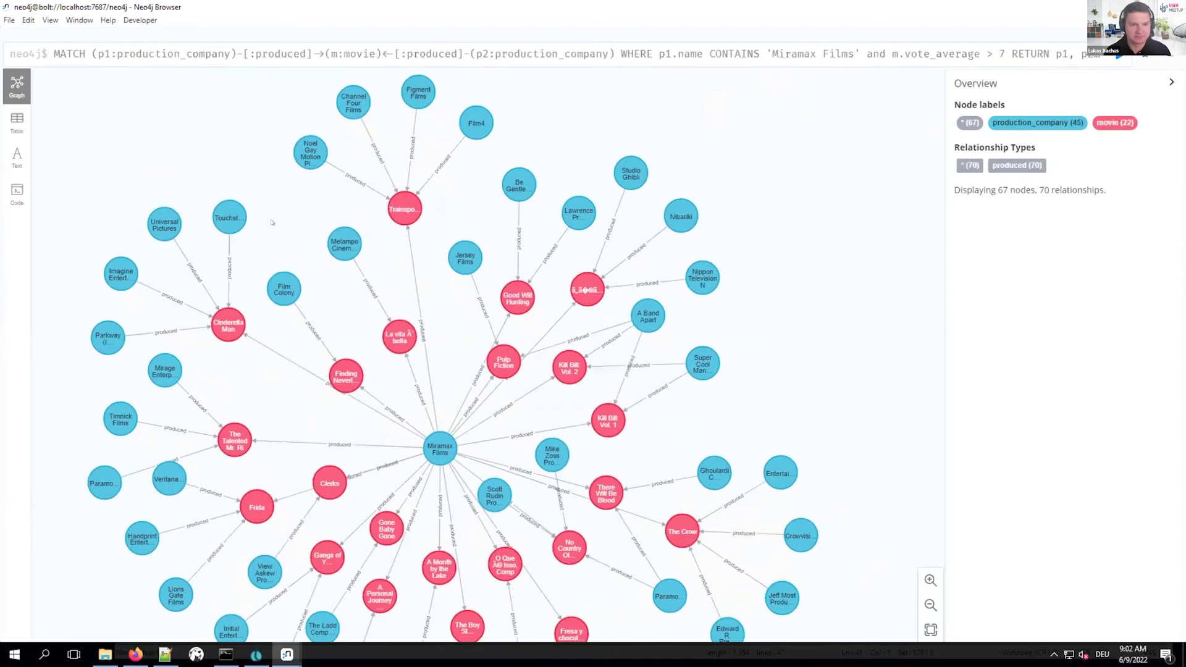
{"action": "left_click_drag", "start_coordinate": [335, 340], "coordinate": [338, 330]}
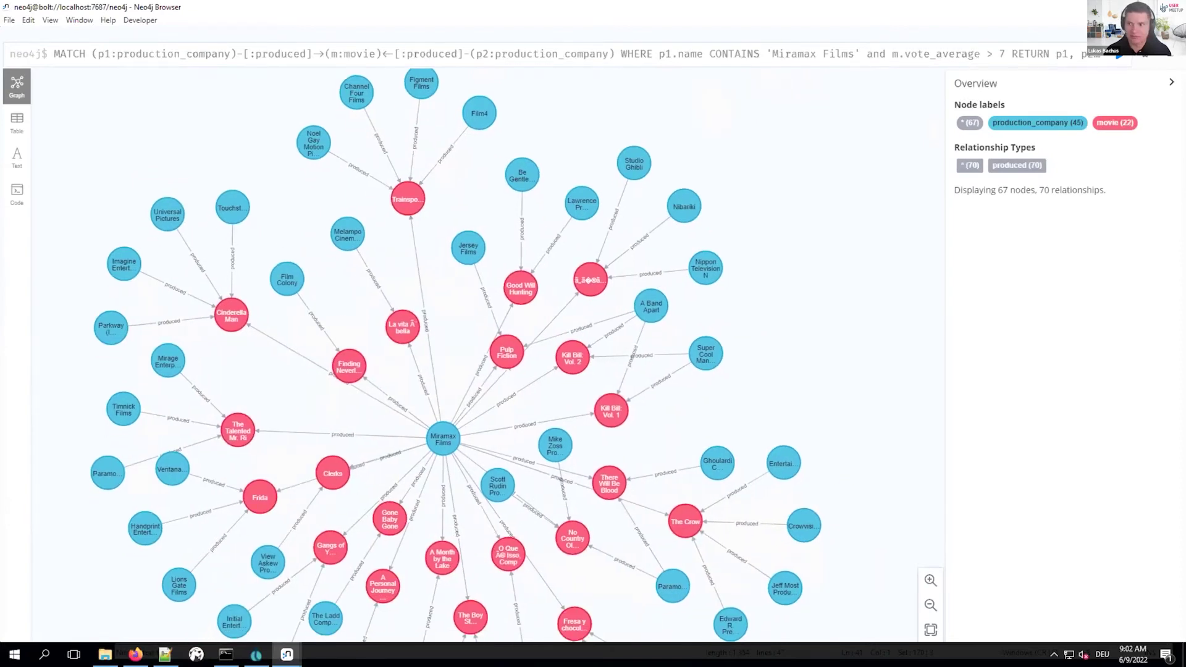
- Switch back to Hop, minimizing Notepad++, and review the movies pipeline alongside its transform metrics
{"action": "key", "text": "alt+Tab"}
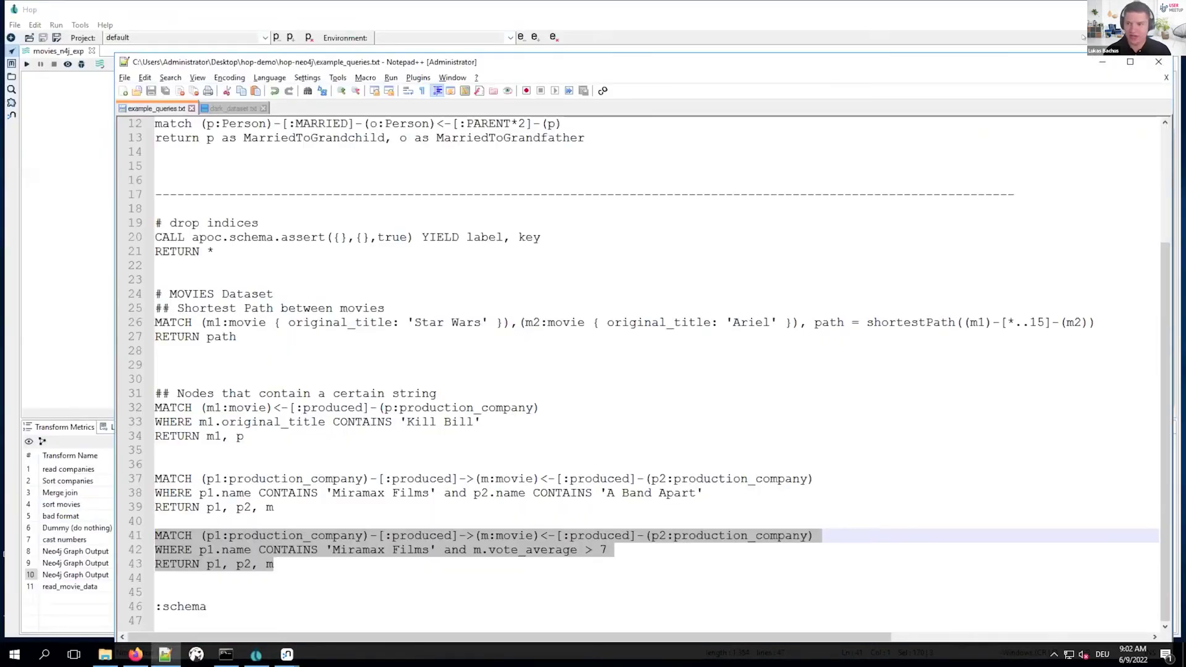
{"action": "left_click", "coordinate": [1102, 61]}
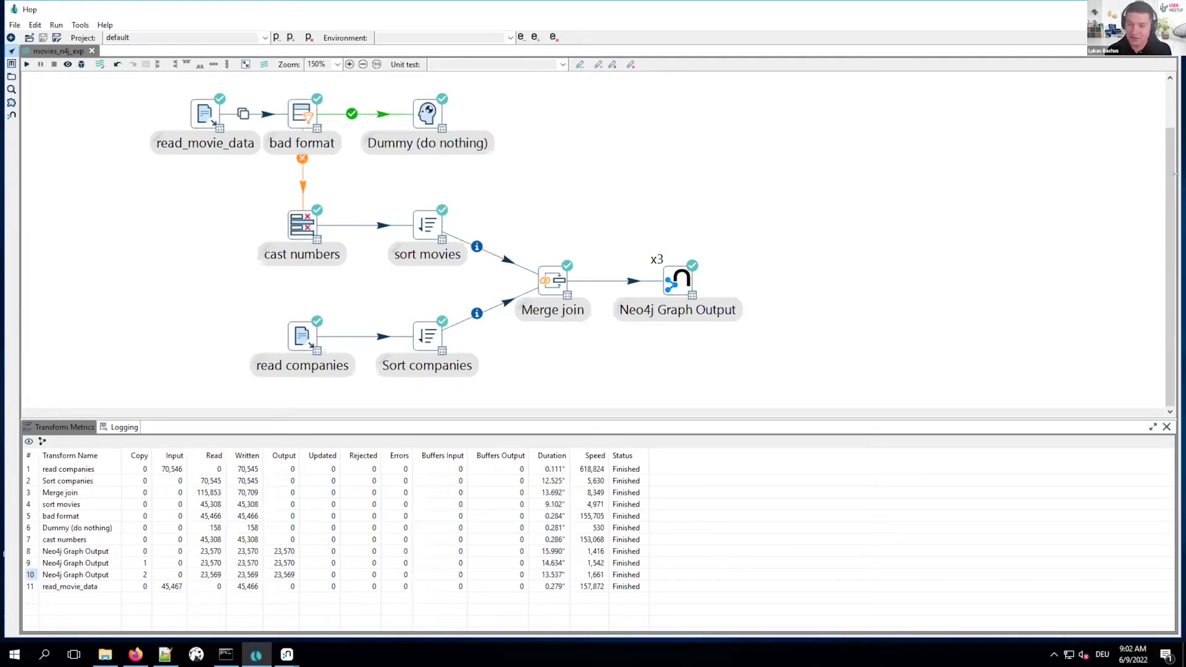
{"action": "left_click_drag", "start_coordinate": [1171, 175], "coordinate": [1162, 113]}
{"action": "scroll", "coordinate": [1163, 113], "scroll_direction": "down", "scroll_amount": 2}
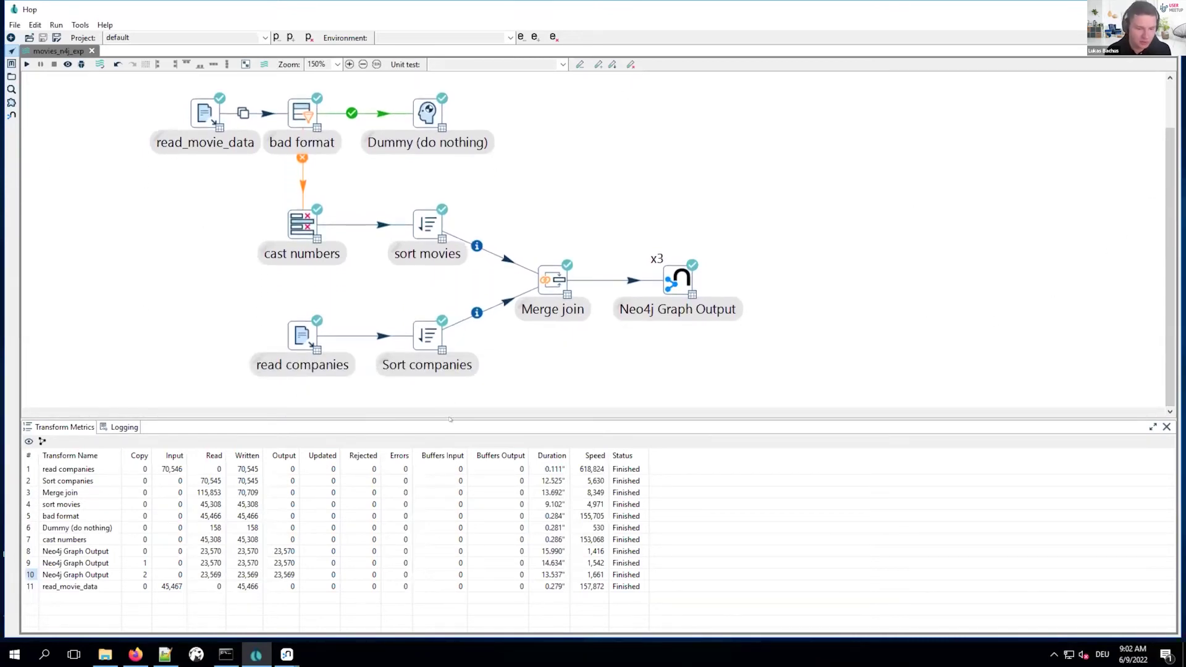
{"action": "left_click_drag", "start_coordinate": [471, 412], "coordinate": [471, 418]}
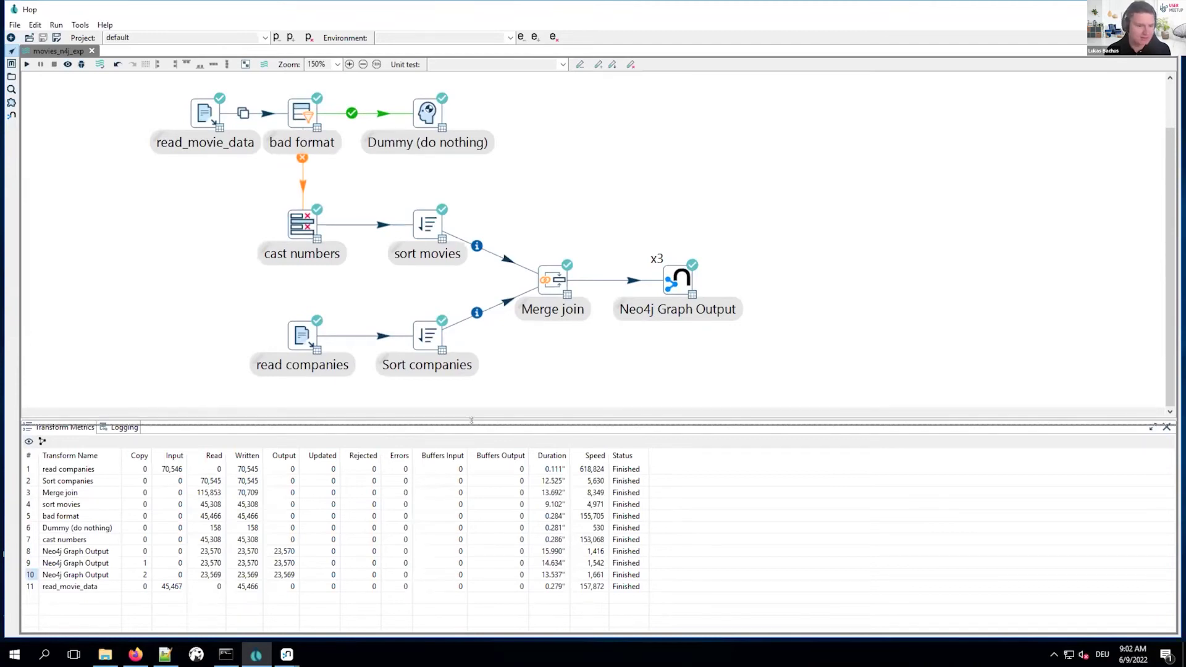
{"action": "scroll", "coordinate": [1171, 166], "scroll_direction": "up", "scroll_amount": 2}
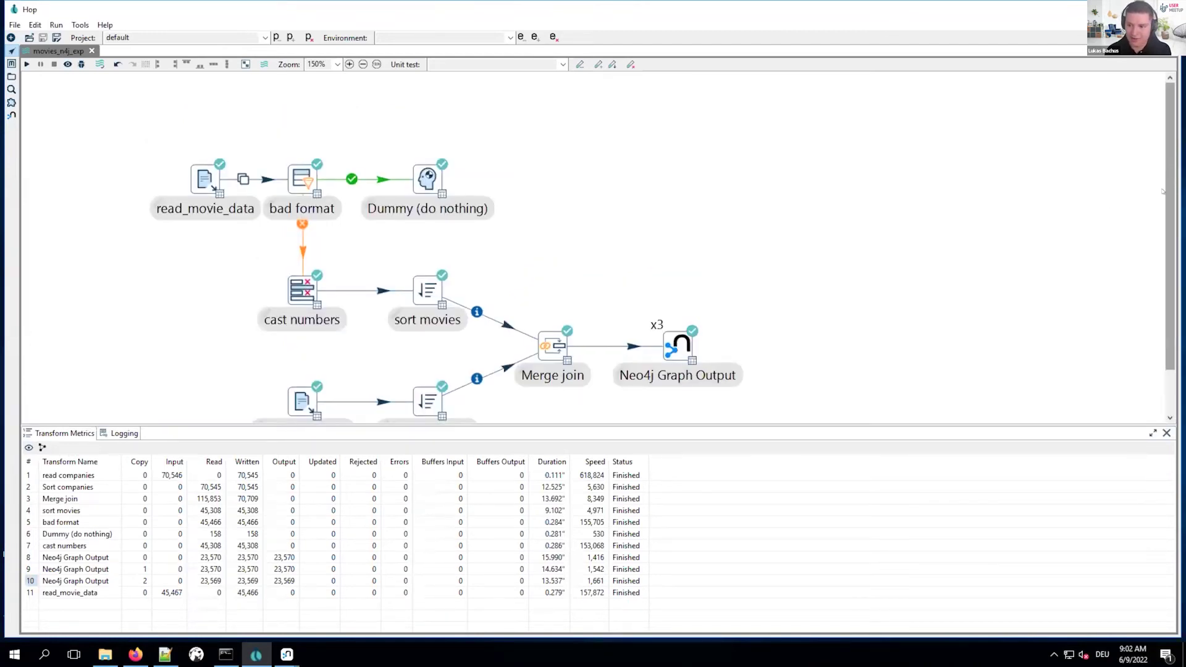
{"action": "scroll", "coordinate": [1162, 202], "scroll_direction": "down", "scroll_amount": 2}
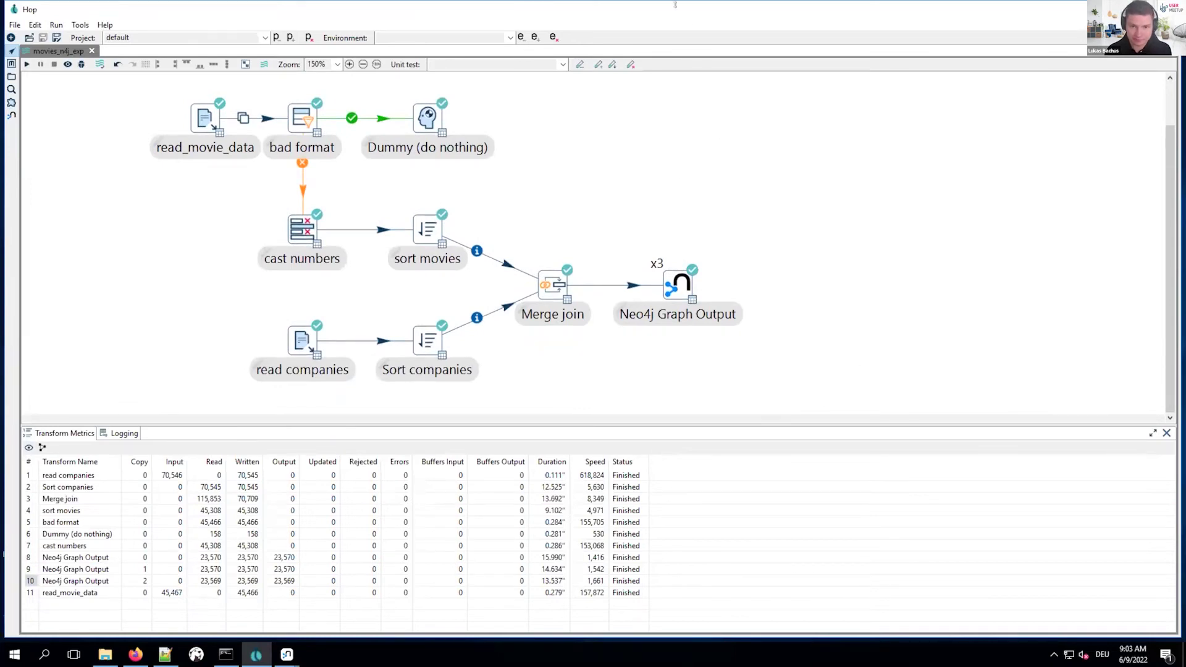
{"action": "mouse_move", "coordinate": [667, 5]}
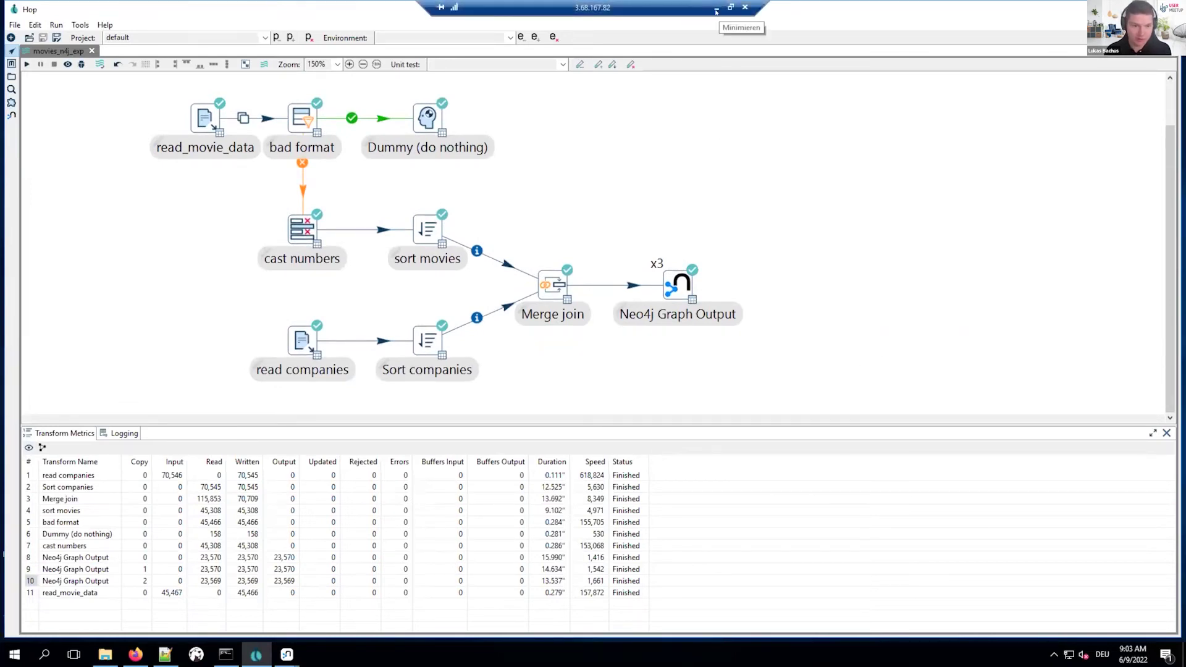
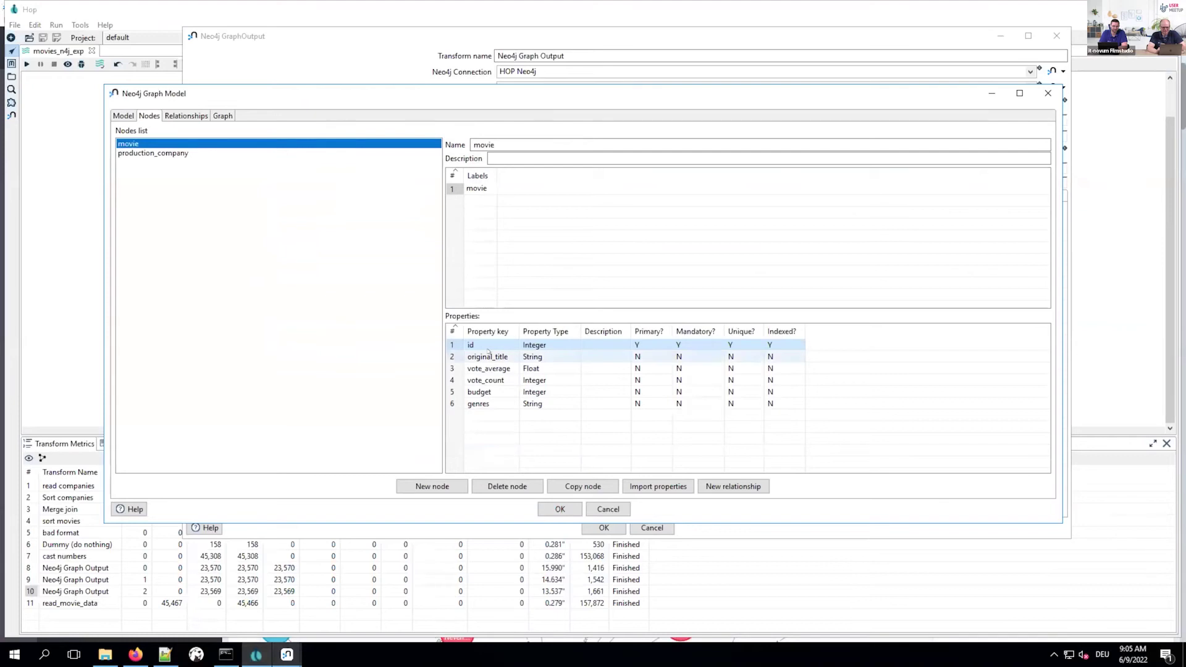
- Reopen the Movies and Companies graph model and examine the primary, unique and indexed settings of the movie and production_company node properties
{"action": "left_click", "coordinate": [1045, 94]}
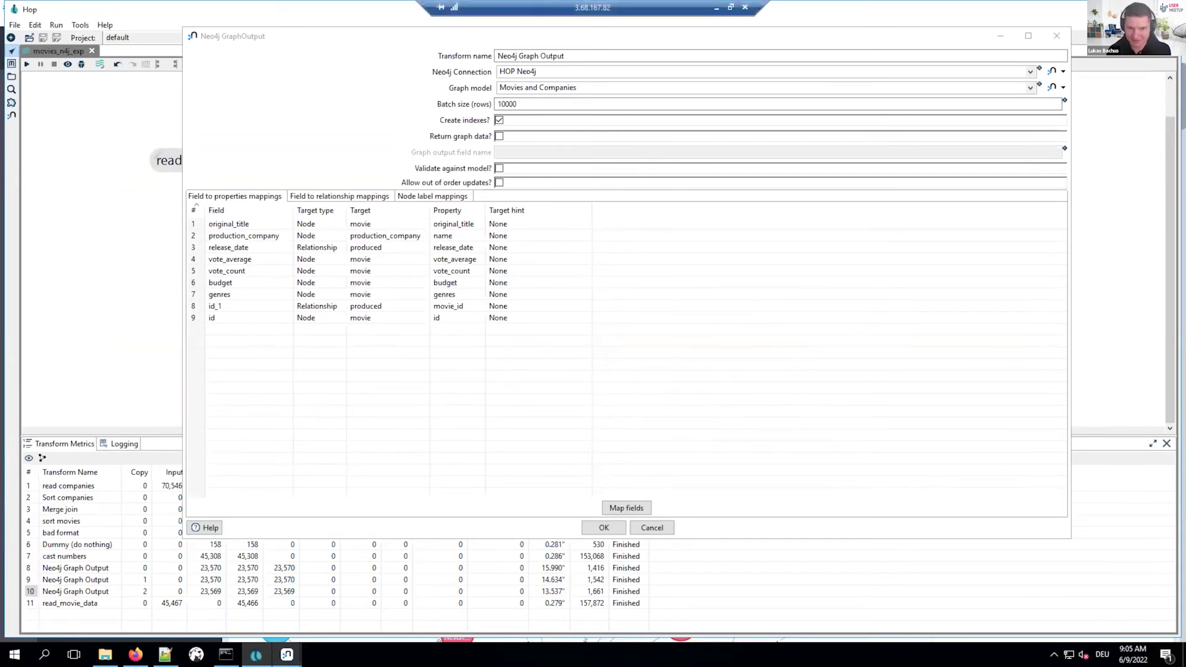
{"action": "left_click", "coordinate": [318, 33]}
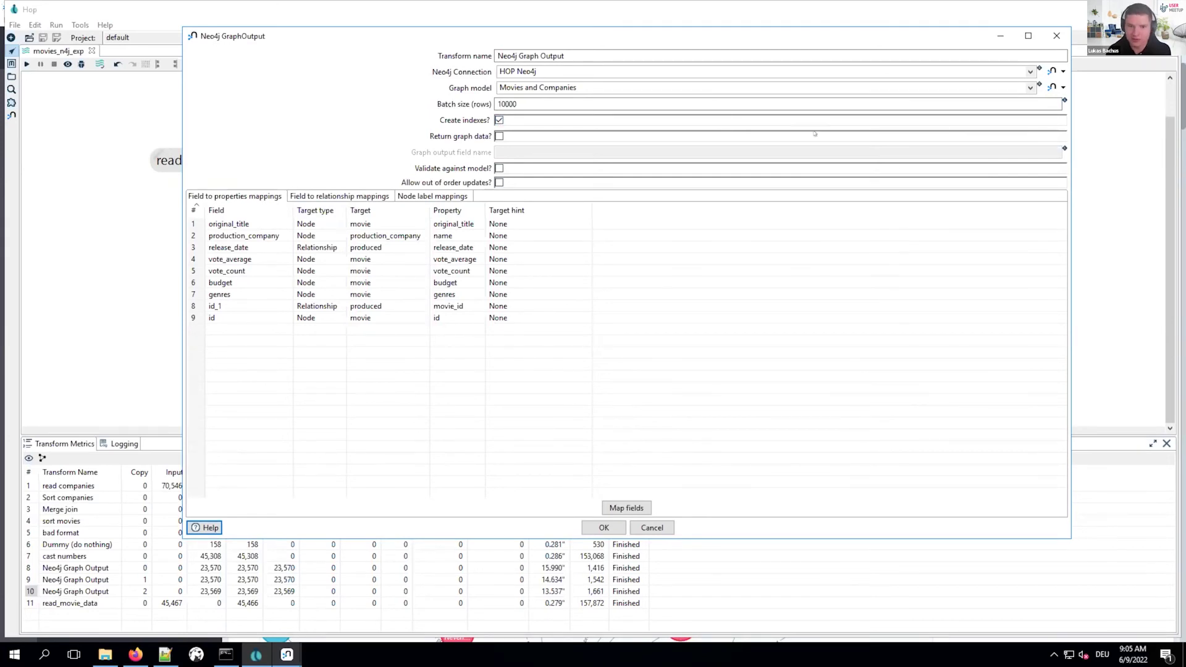
{"action": "left_click", "coordinate": [1058, 87]}
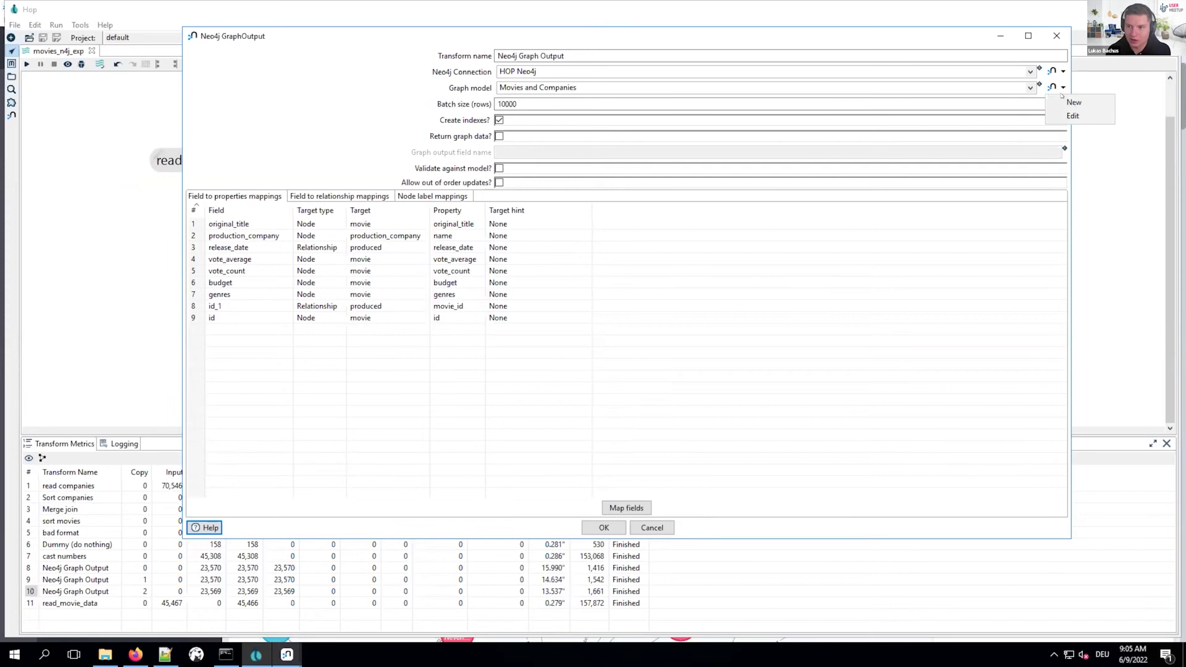
{"action": "left_click", "coordinate": [1078, 117]}
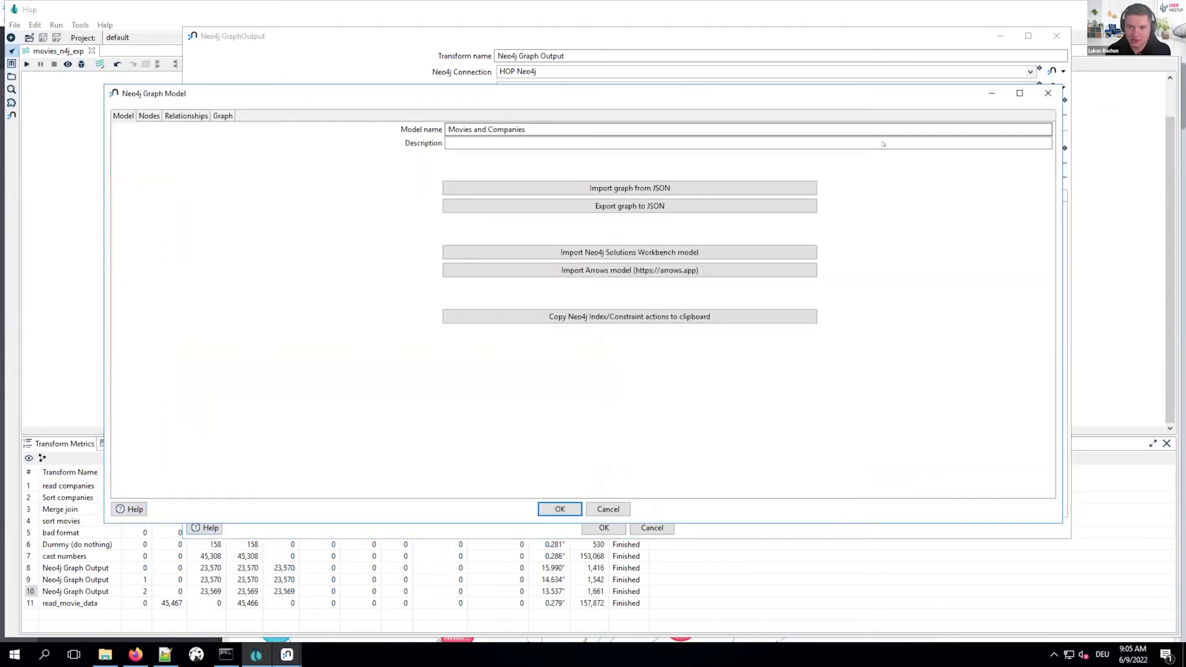
{"action": "left_click", "coordinate": [148, 116]}
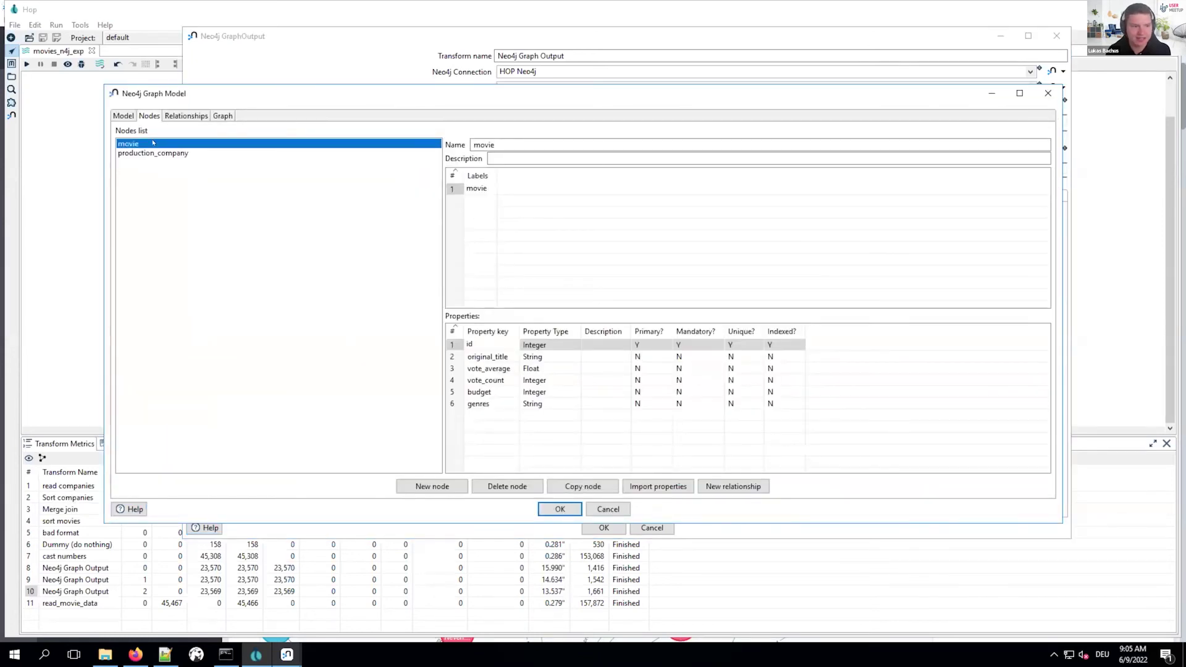
{"action": "left_click", "coordinate": [488, 344]}
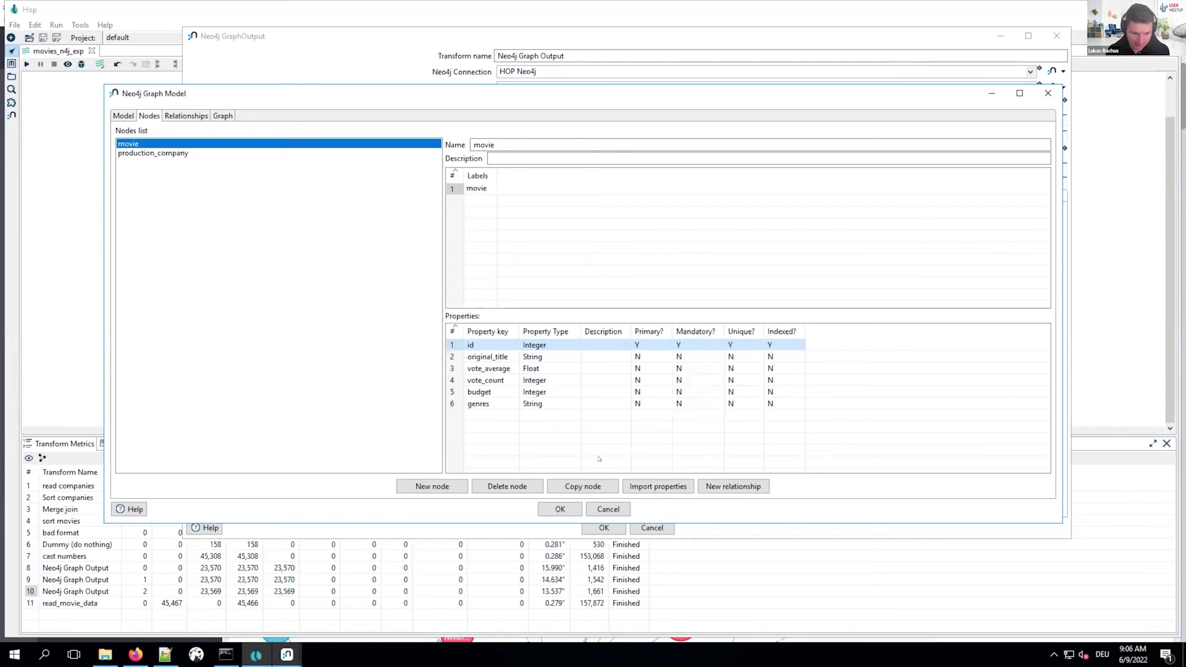
{"action": "left_click", "coordinate": [154, 153]}
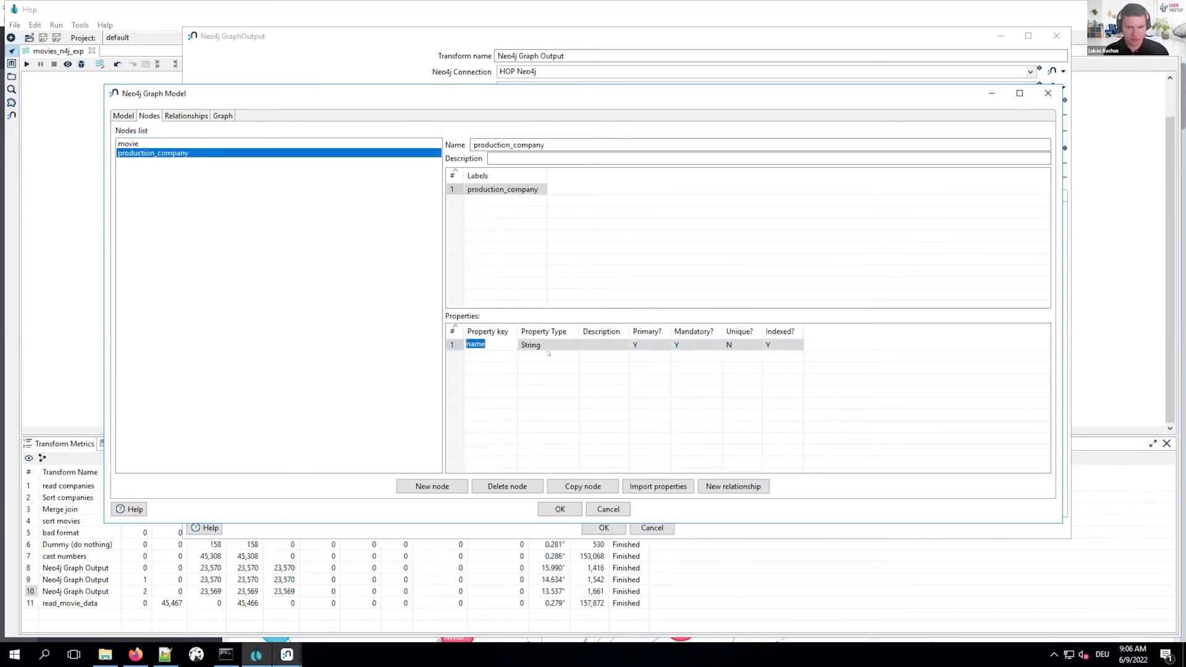
{"action": "key", "text": "Return"}
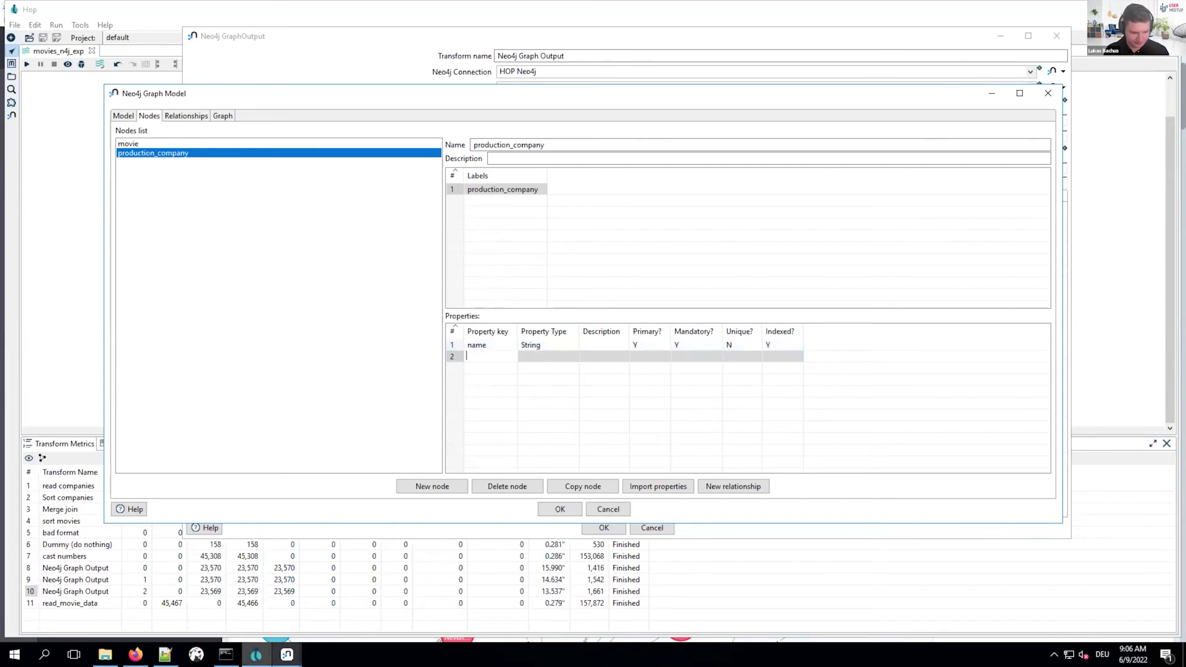
- Switch to Neo4j Browser and run :schema to display the database's indexes and constraints
{"action": "mouse_move", "coordinate": [256, 654]}
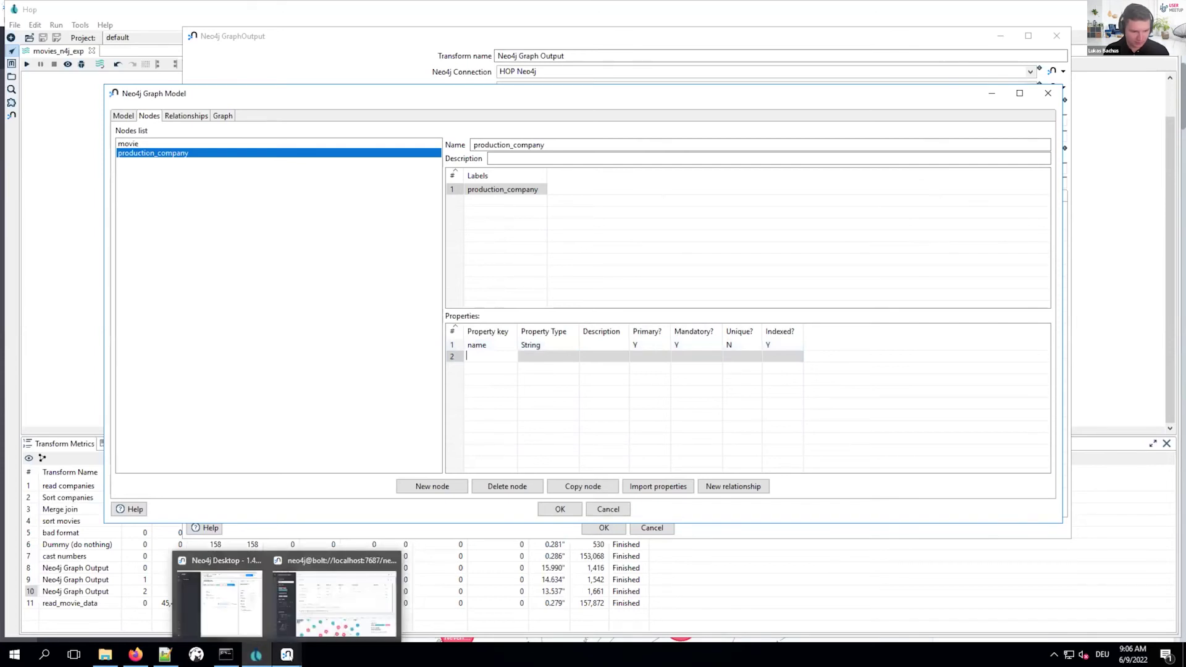
{"action": "mouse_move", "coordinate": [232, 610]}
{"action": "left_click", "coordinate": [334, 602]}
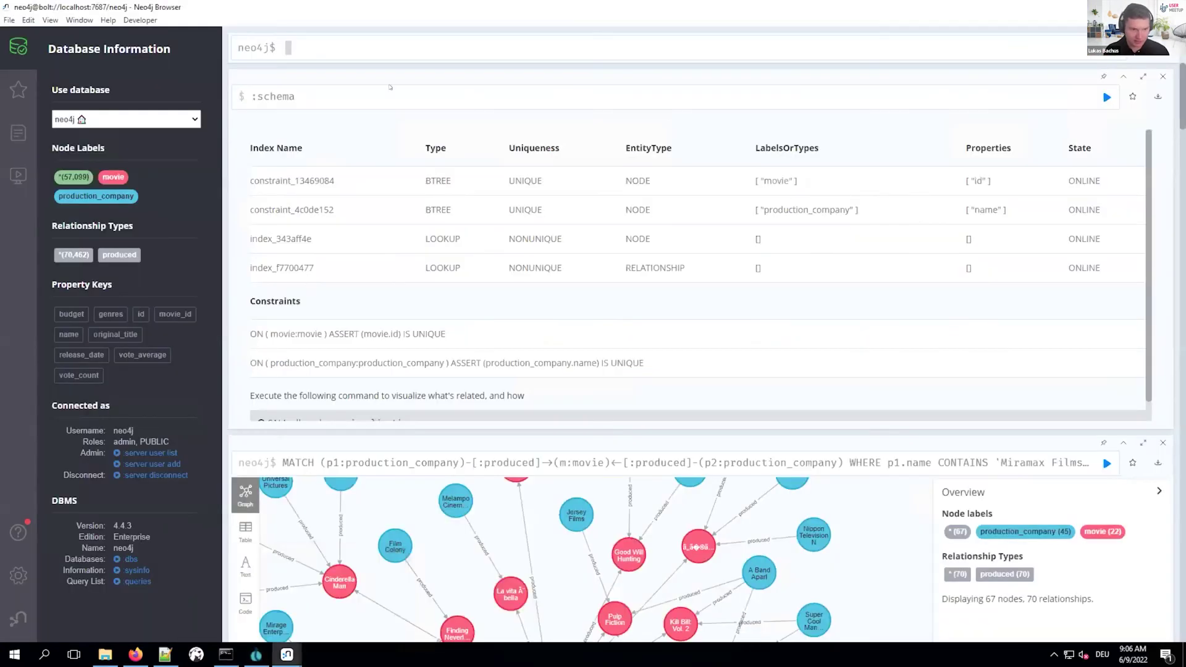
{"action": "type", "text": ":schema"}
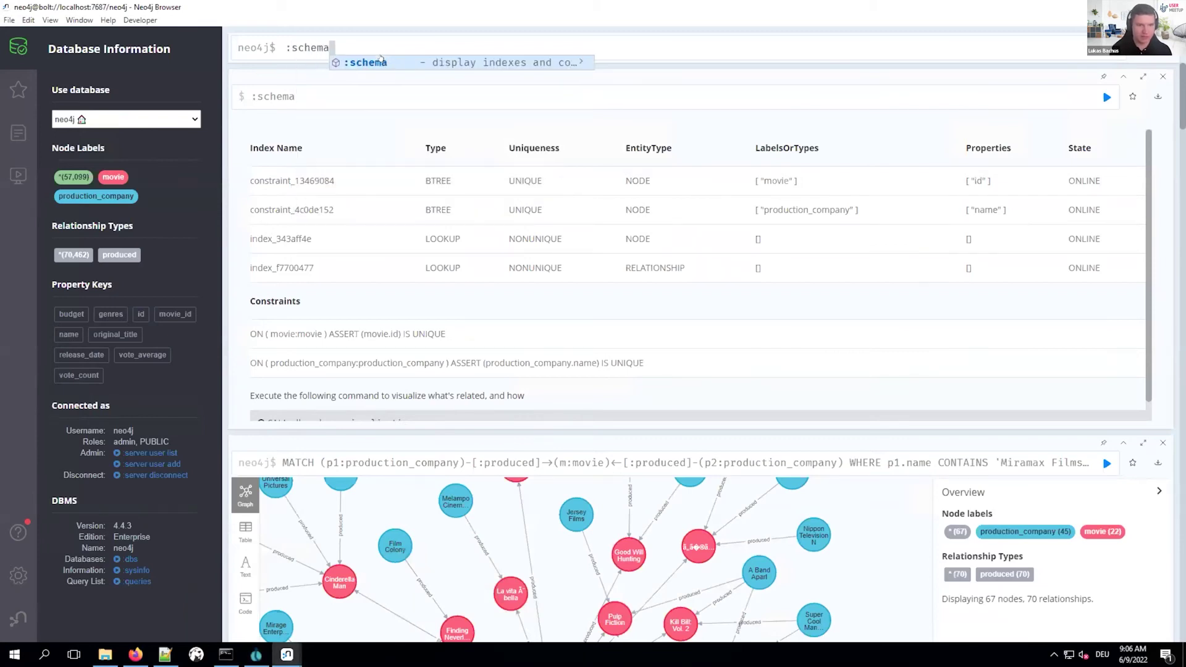
{"action": "key", "text": "Return"}
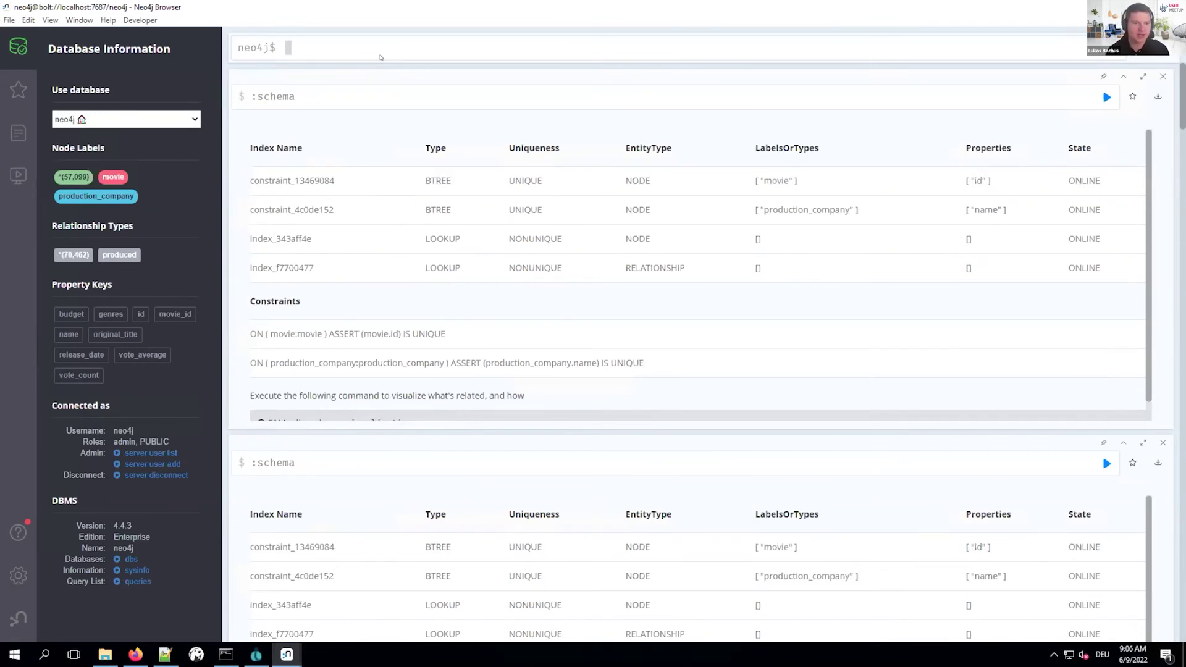
- Examine the schema's index list, covering the unique BTREE index on movie id and the node and relationship LOOKUP indexes
{"action": "double_click", "coordinate": [321, 180]}
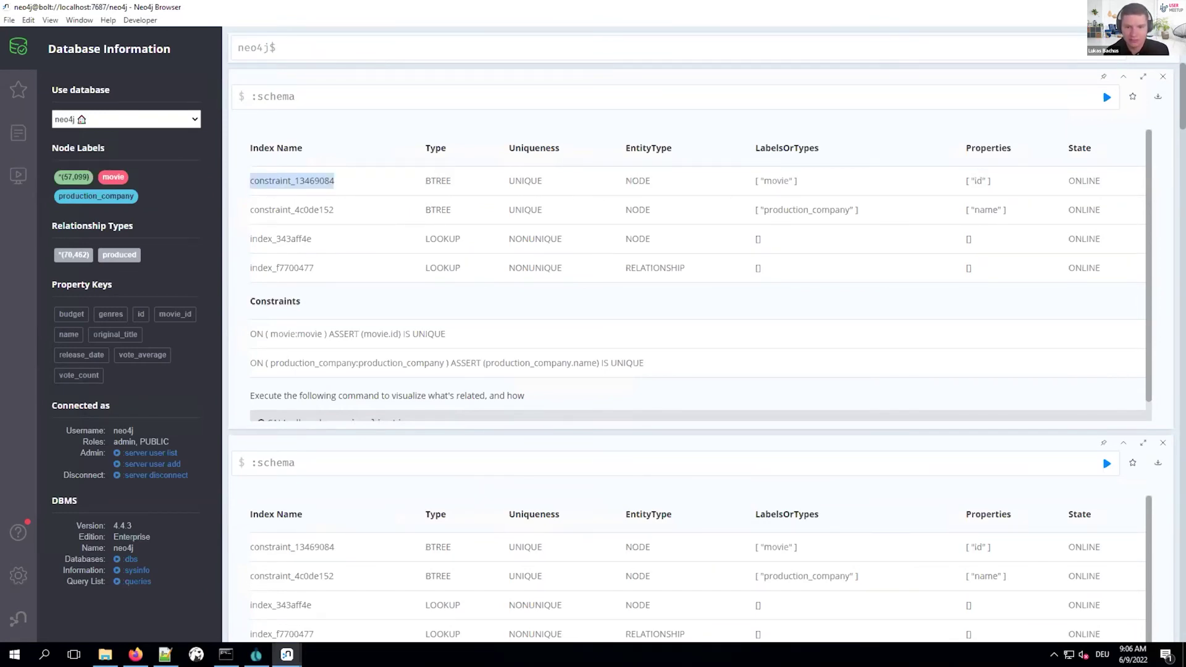
{"action": "double_click", "coordinate": [637, 180]}
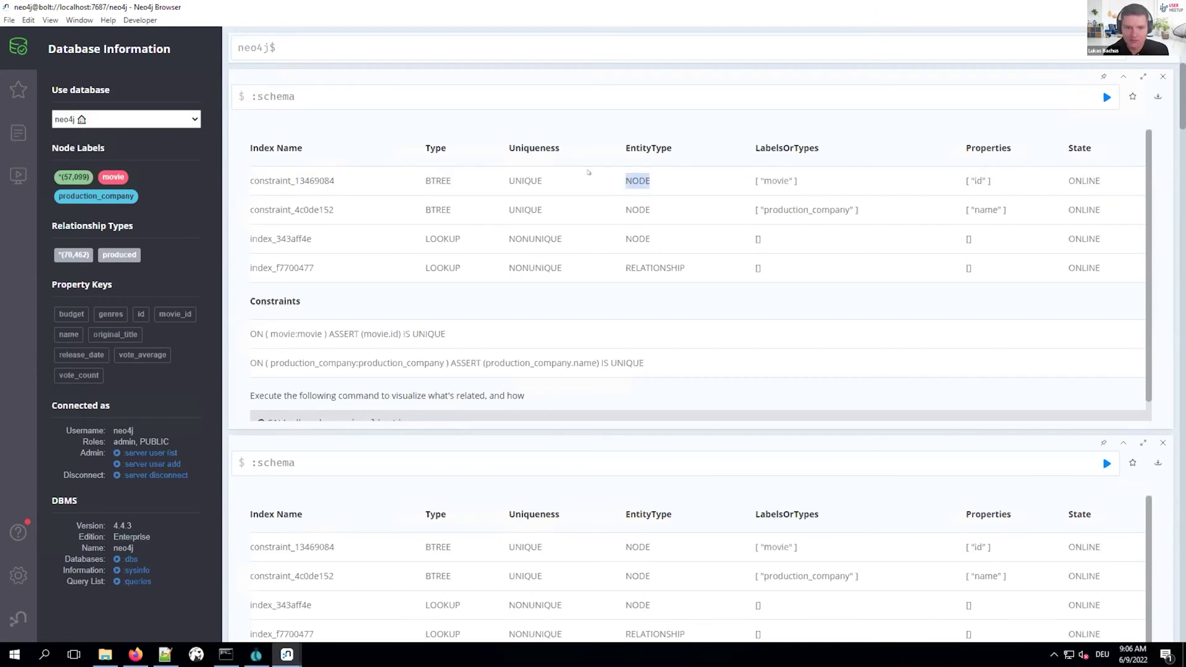
{"action": "double_click", "coordinate": [433, 180]}
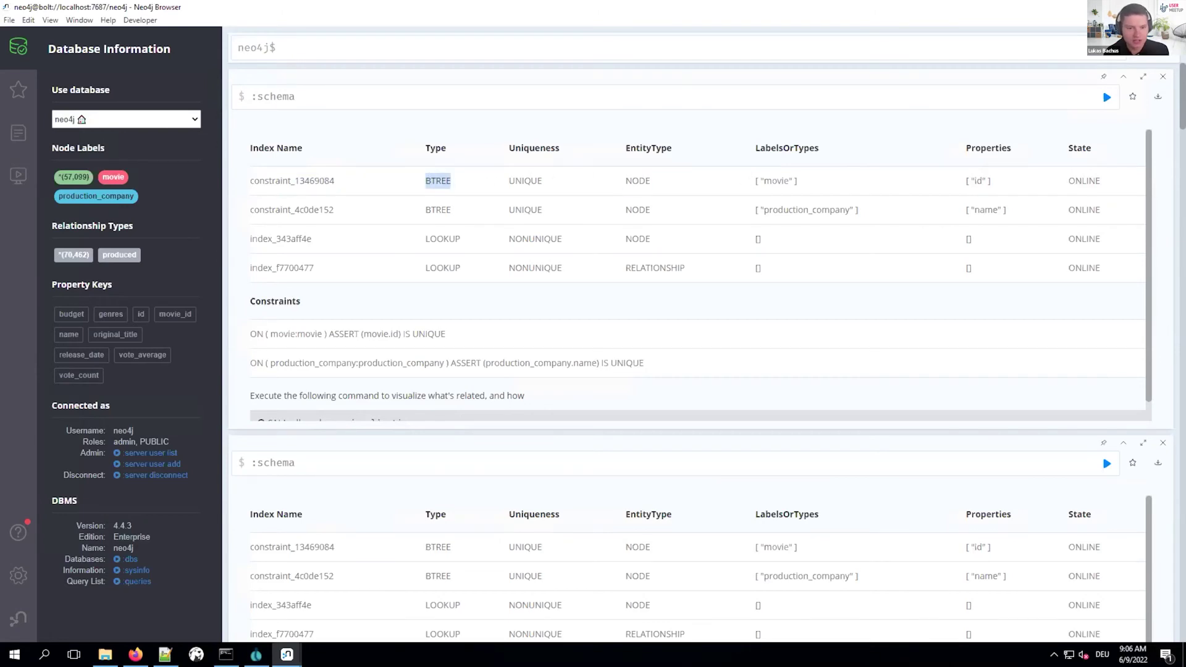
{"action": "left_click_drag", "start_coordinate": [507, 180], "coordinate": [566, 183]}
{"action": "left_click", "coordinate": [585, 183]}
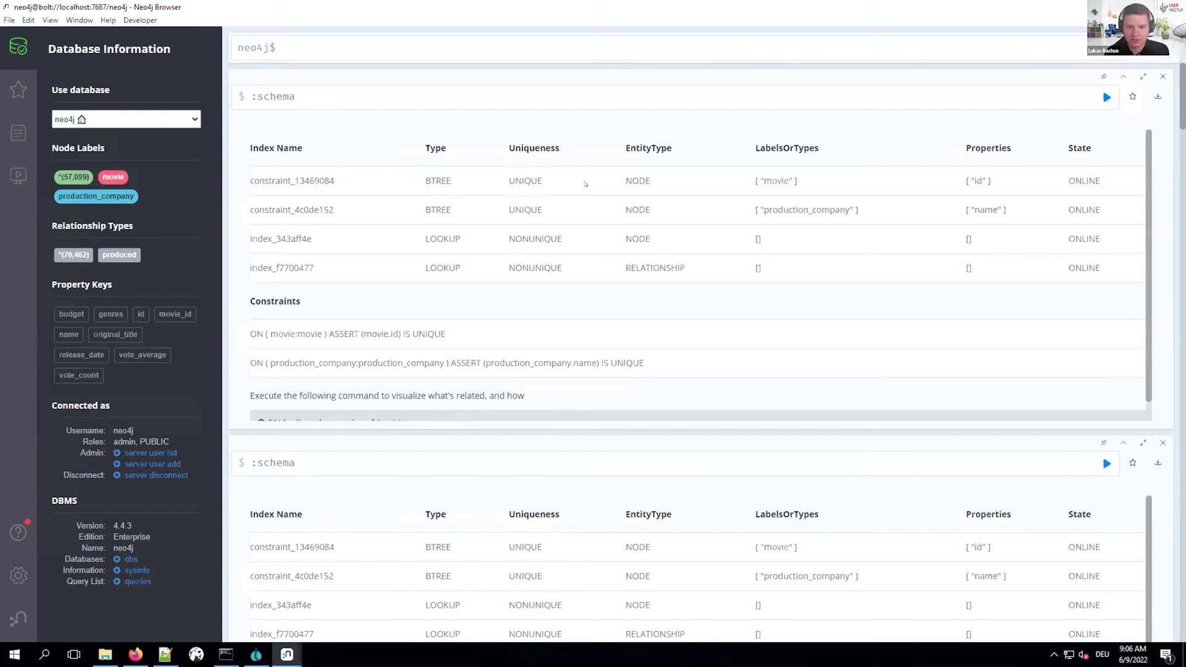
{"action": "left_click_drag", "start_coordinate": [965, 181], "coordinate": [986, 181]}
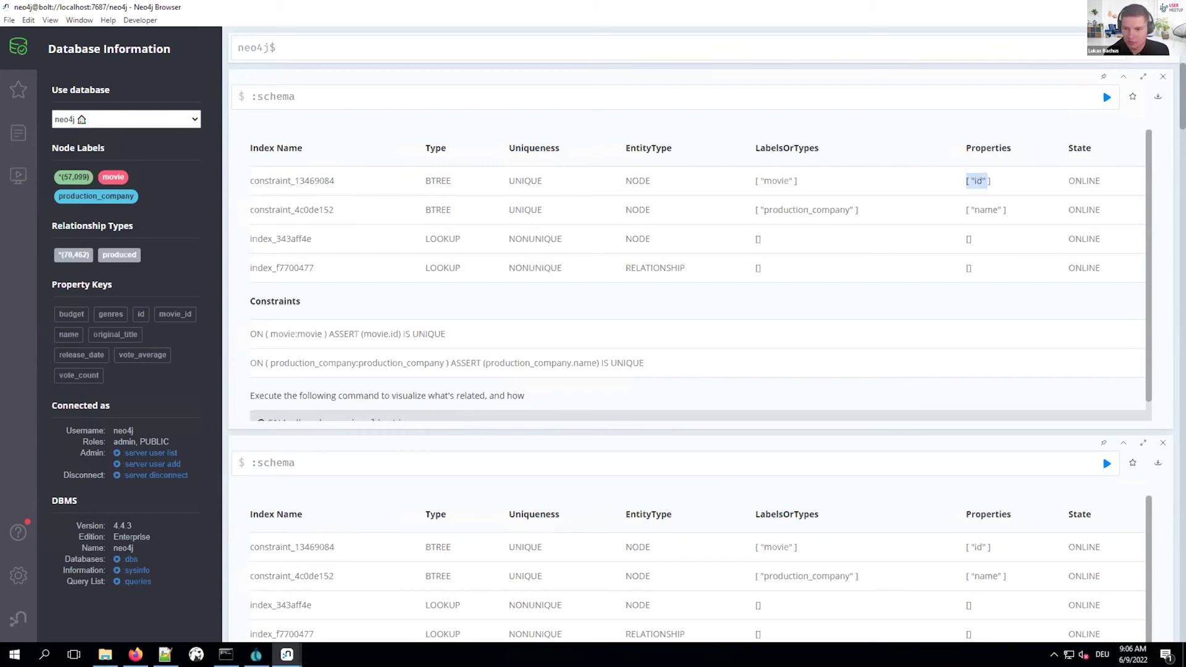
{"action": "left_click", "coordinate": [991, 184]}
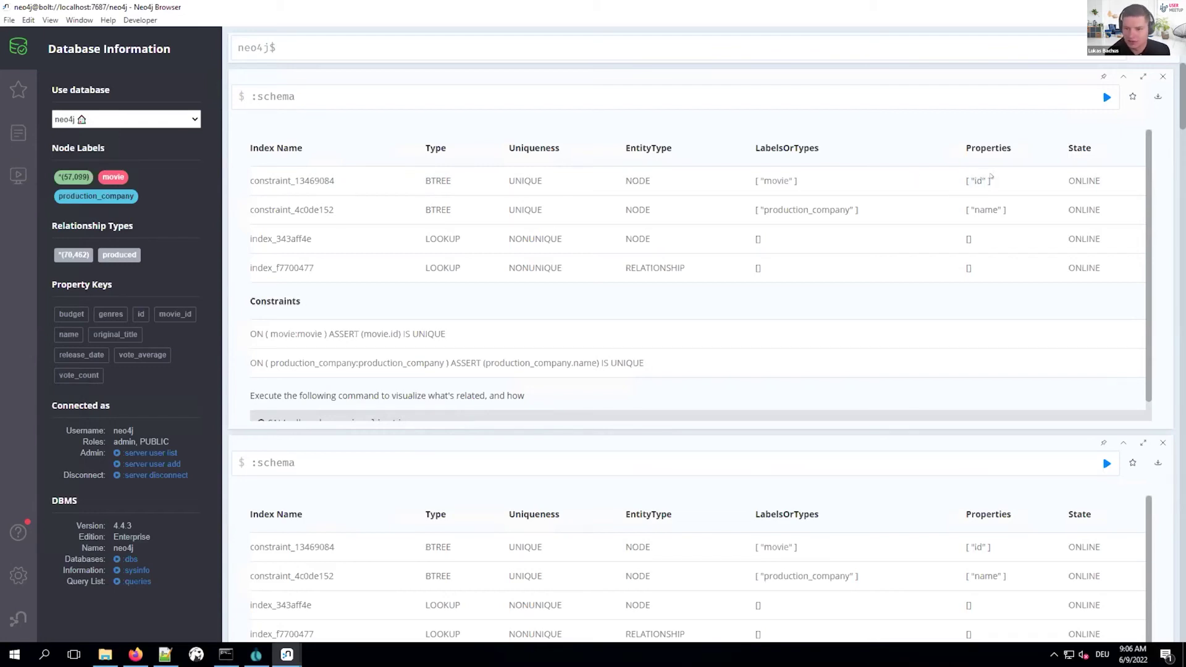
{"action": "triple_click", "coordinate": [990, 182]}
{"action": "left_click", "coordinate": [990, 181]}
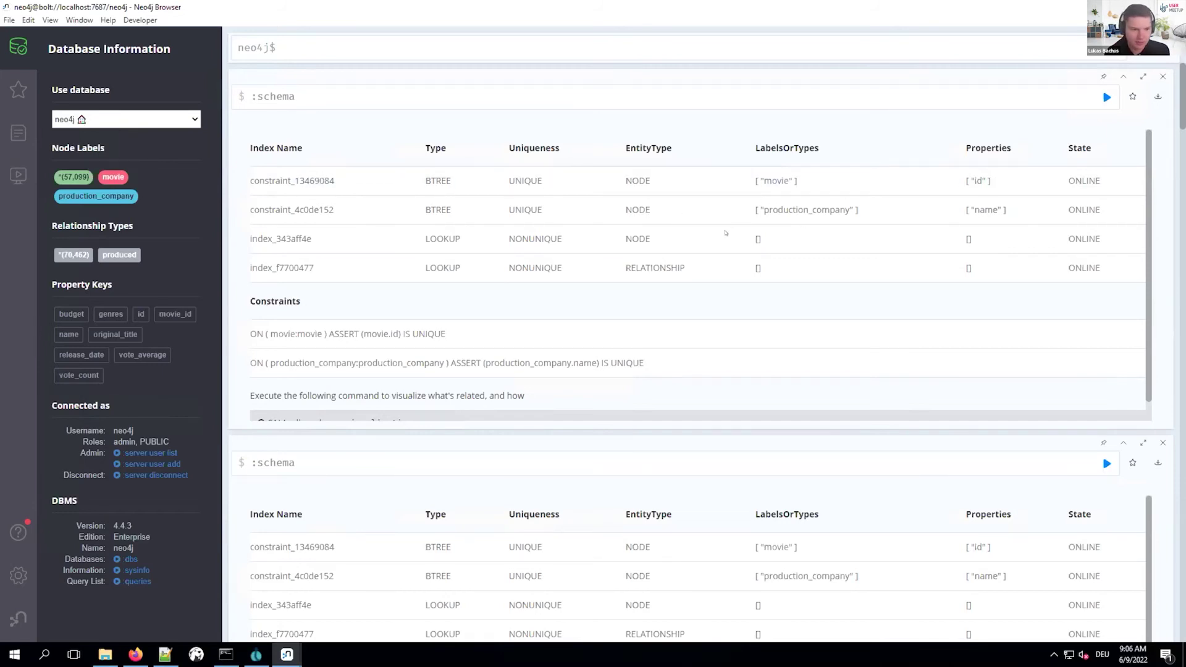
{"action": "double_click", "coordinate": [250, 241]}
{"action": "left_click_drag", "start_coordinate": [625, 266], "coordinate": [686, 270]}
{"action": "left_click", "coordinate": [689, 290]}
- Examine the uniqueness constraints on movie.id and production_company.name in the schema output
{"action": "scroll", "coordinate": [696, 283], "scroll_direction": "down", "scroll_amount": 1}
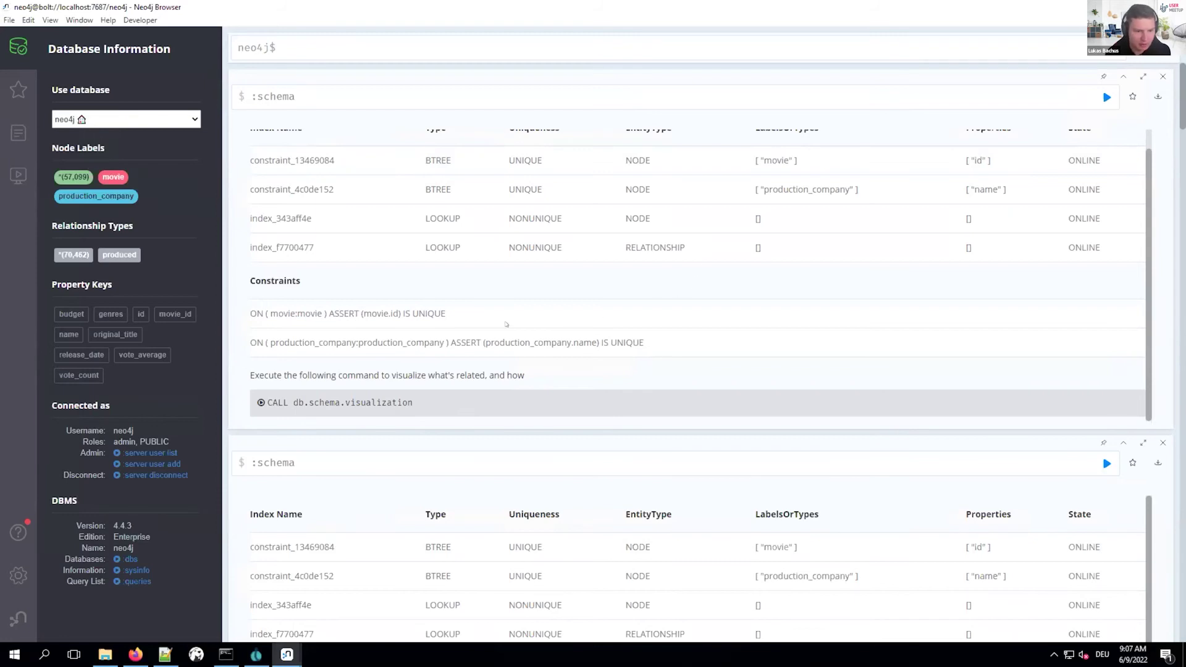
{"action": "double_click", "coordinate": [416, 313]}
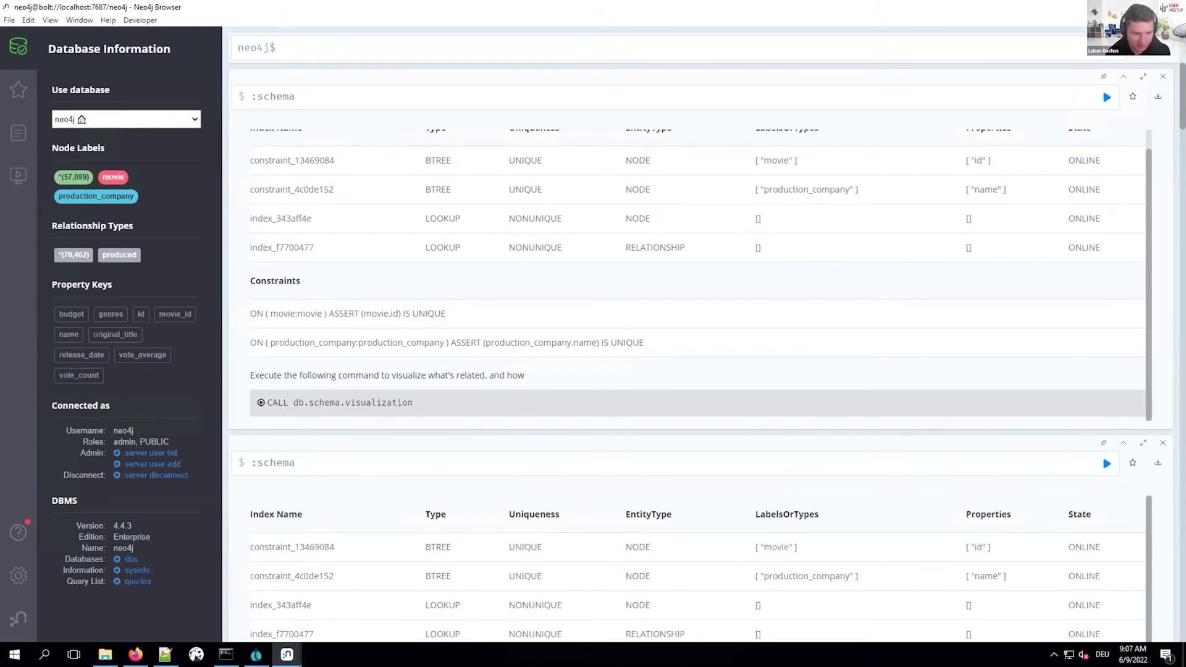
{"action": "double_click", "coordinate": [302, 313]}
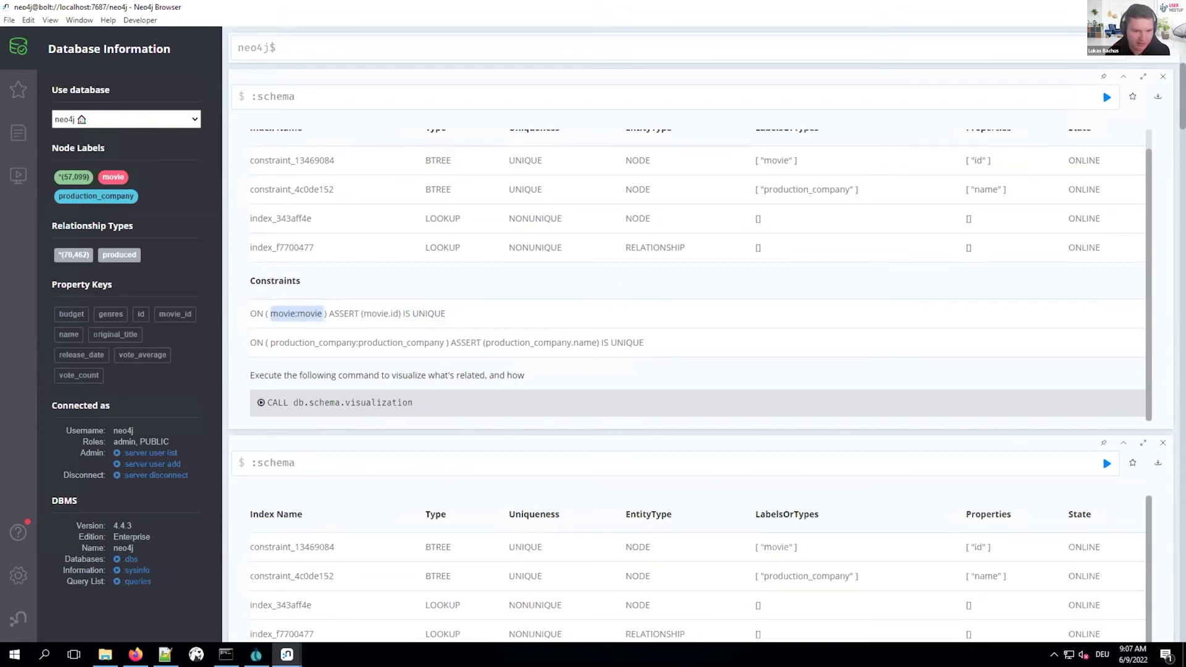
{"action": "double_click", "coordinate": [428, 313]}
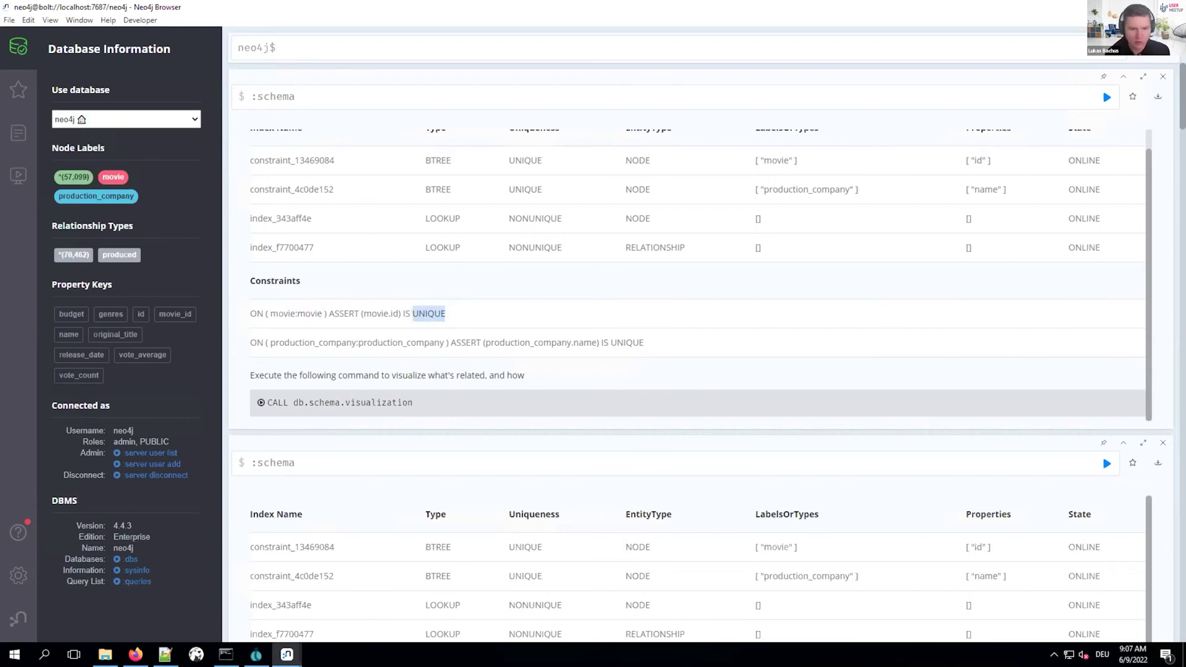
{"action": "triple_click", "coordinate": [247, 313]}
{"action": "left_click_drag", "start_coordinate": [643, 342], "coordinate": [249, 342]}
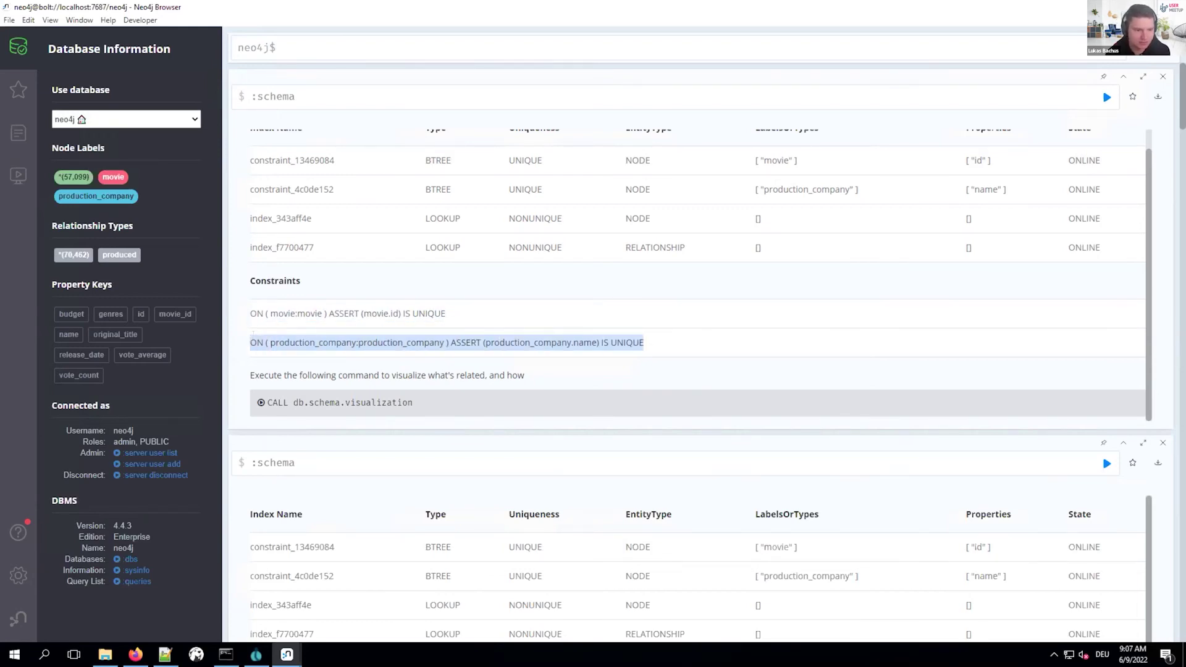
{"action": "left_click", "coordinate": [249, 342]}
{"action": "scroll", "coordinate": [431, 331], "scroll_direction": "down", "scroll_amount": 1}
{"action": "scroll", "coordinate": [431, 331], "scroll_direction": "up", "scroll_amount": 2}
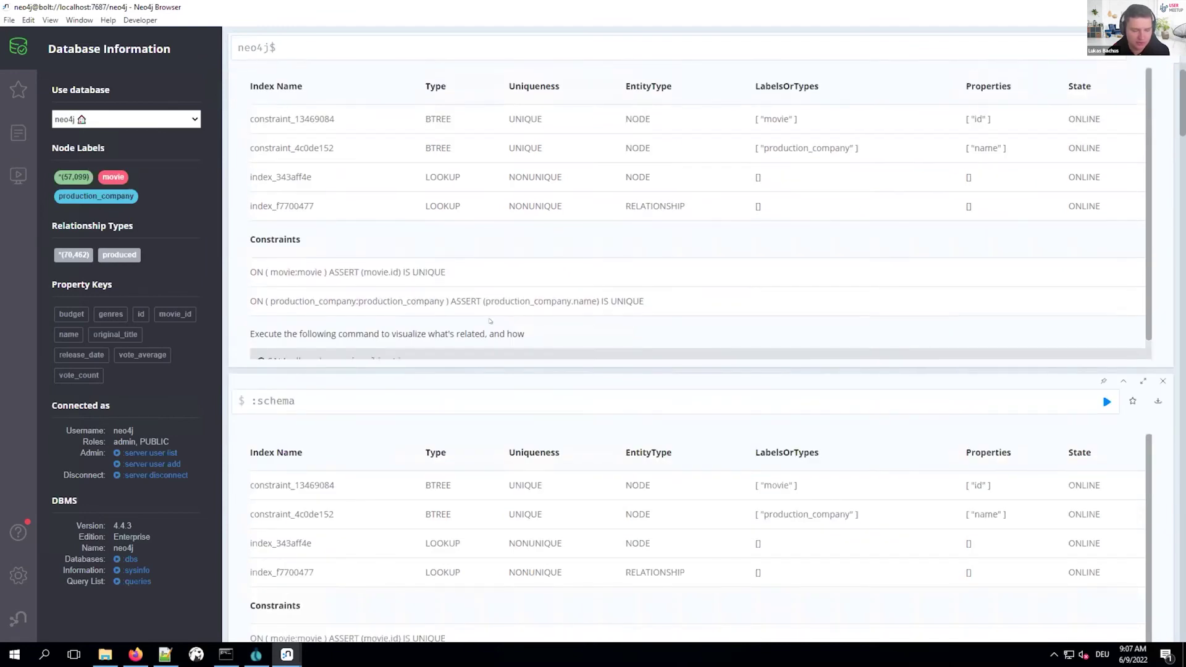
{"action": "mouse_move", "coordinate": [592, 1]}
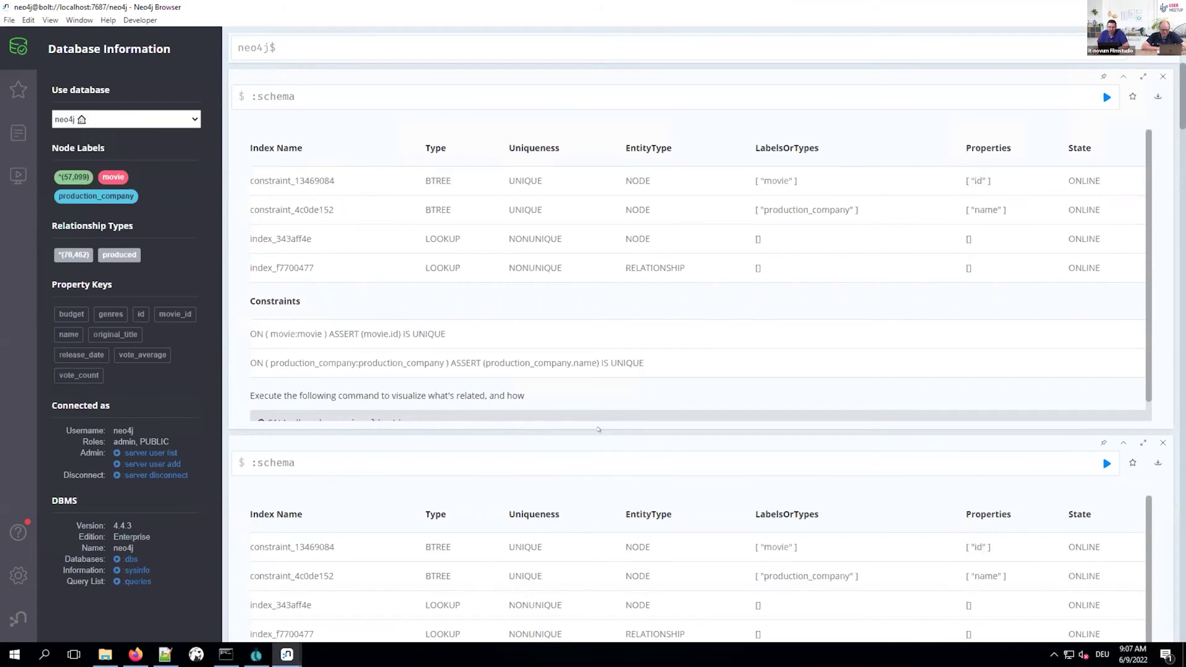
{"action": "scroll", "coordinate": [637, 312], "scroll_direction": "down", "scroll_amount": 1}
{"action": "scroll", "coordinate": [636, 312], "scroll_direction": "up", "scroll_amount": 1}
- Switch back to Hop, review the relationships, graph and general settings of the Movies and Companies model, and close it
{"action": "left_click", "coordinate": [249, 657]}
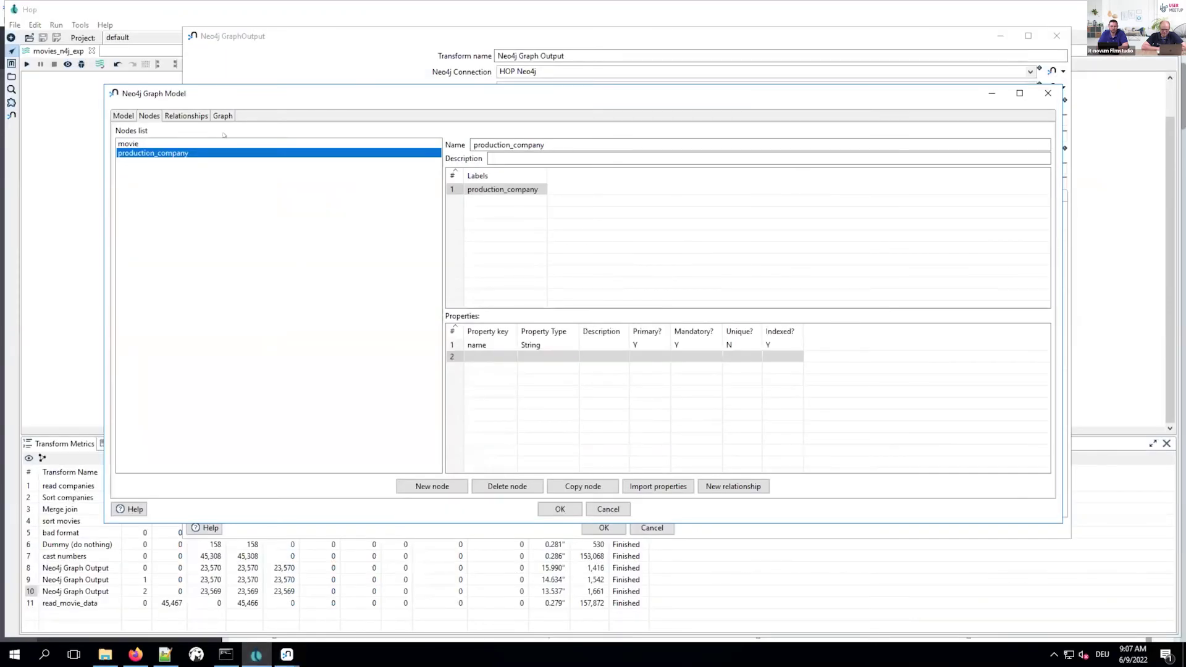
{"action": "left_click", "coordinate": [185, 115]}
{"action": "left_click", "coordinate": [231, 116]}
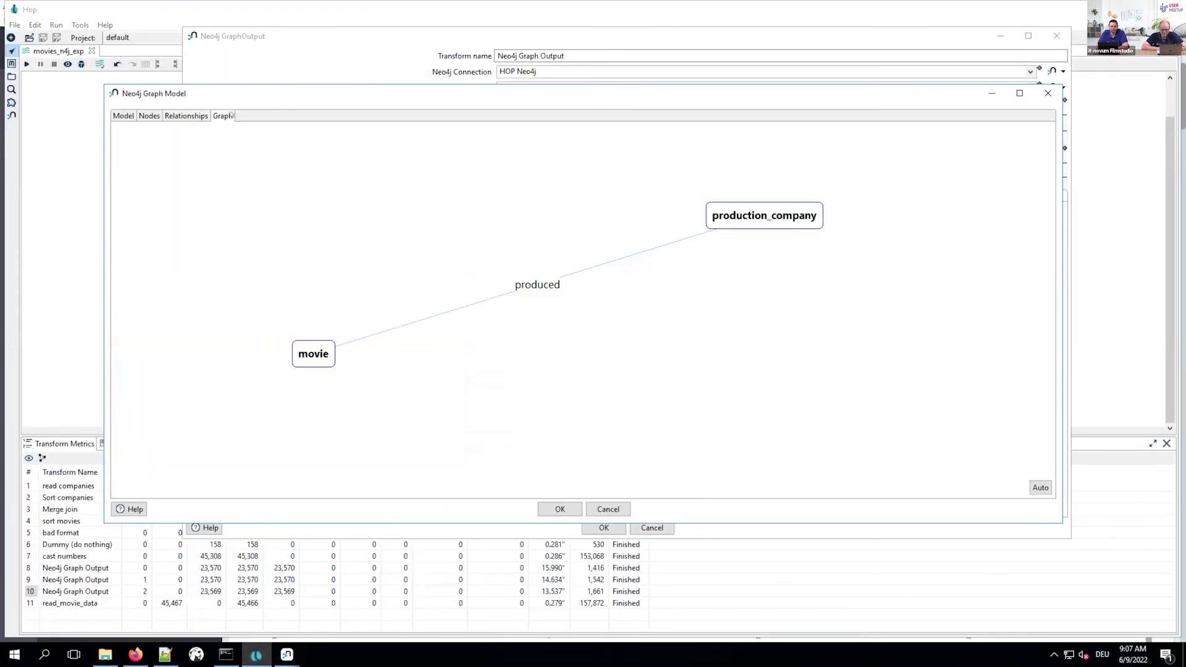
{"action": "left_click", "coordinate": [142, 115]}
{"action": "left_click", "coordinate": [131, 115]}
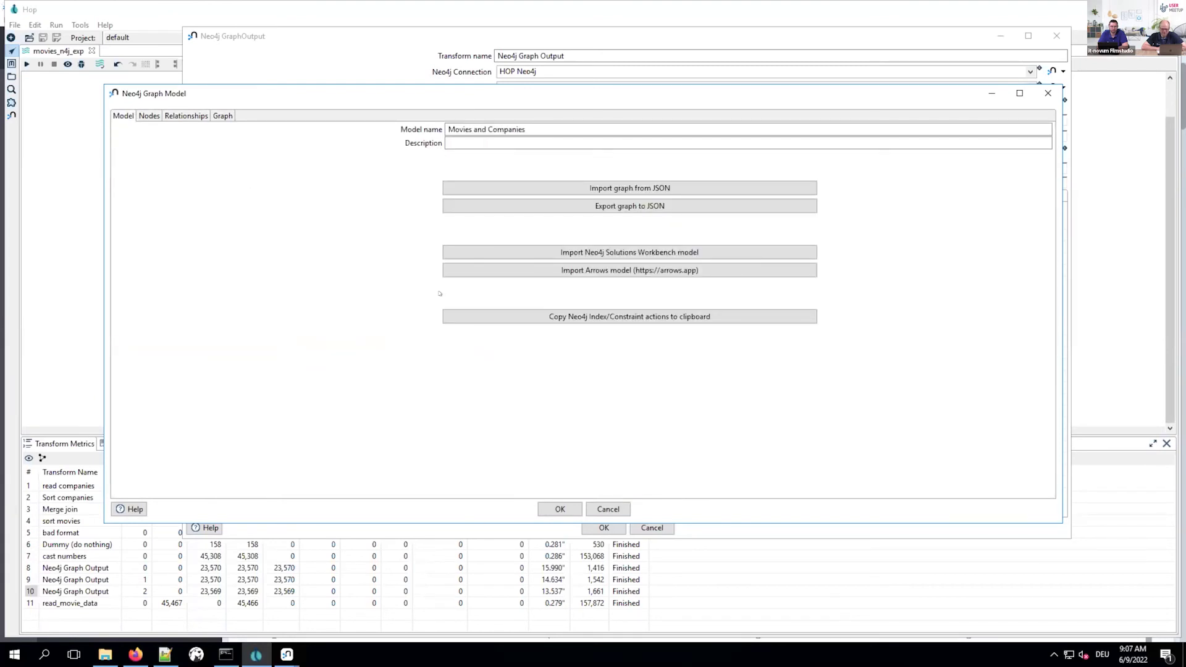
{"action": "left_click_drag", "start_coordinate": [417, 94], "coordinate": [428, 173]}
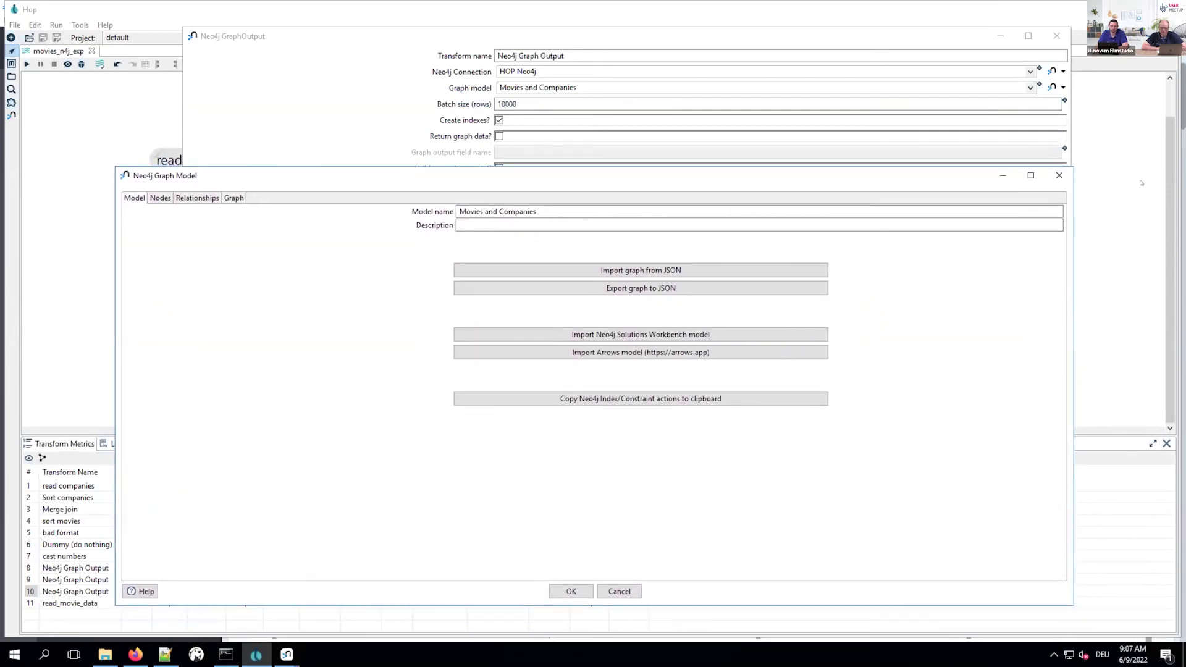
{"action": "left_click", "coordinate": [1059, 176]}
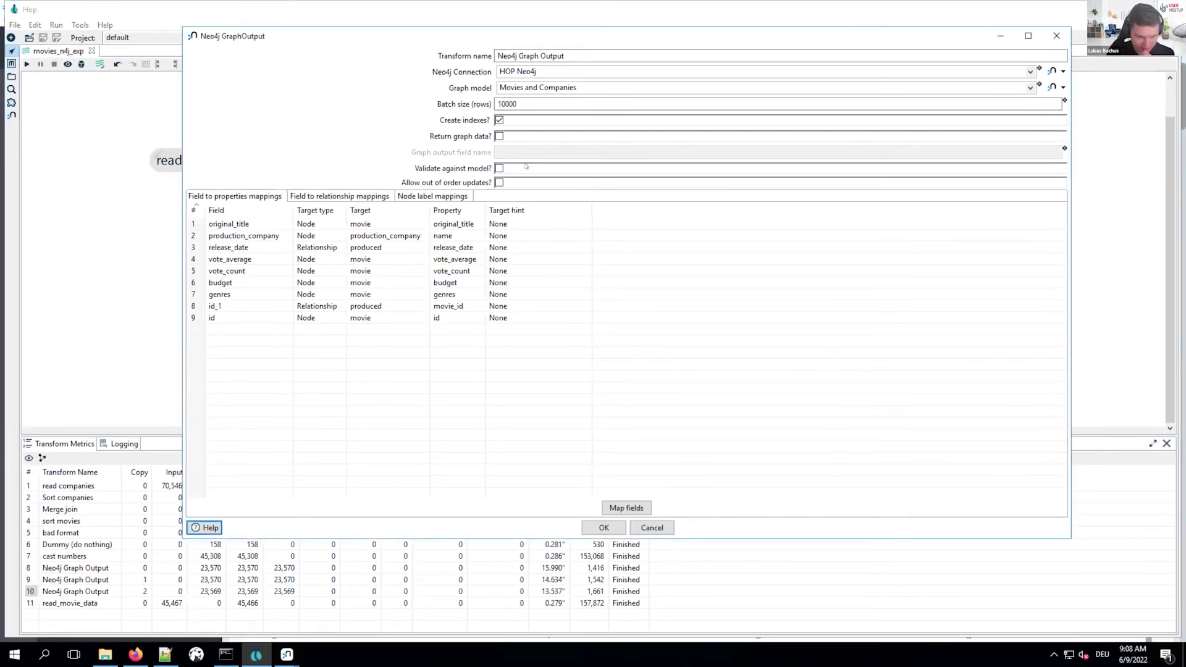
- Check the available graph models and Neo4j connections in the Neo4j Graph Output transform without changing the selection
{"action": "left_click", "coordinate": [1031, 87]}
{"action": "key", "text": "Escape"}
{"action": "key", "text": "shift+Tab"}
{"action": "key", "text": "shift+Tab"}
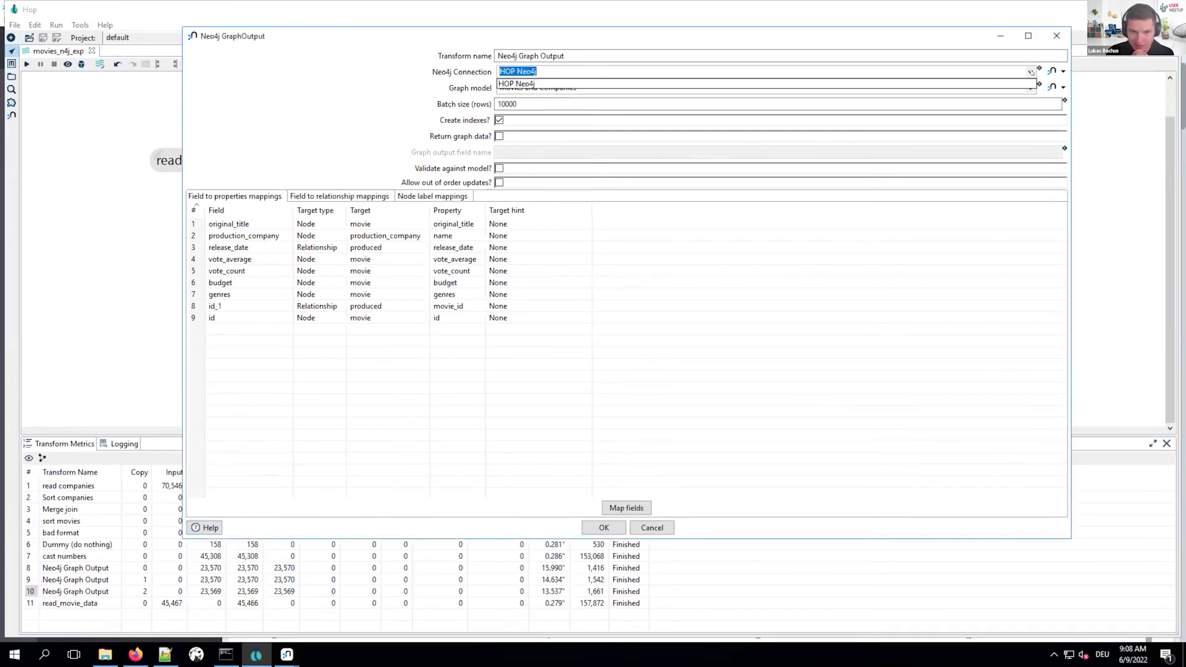
{"action": "key", "text": "shift+Tab"}
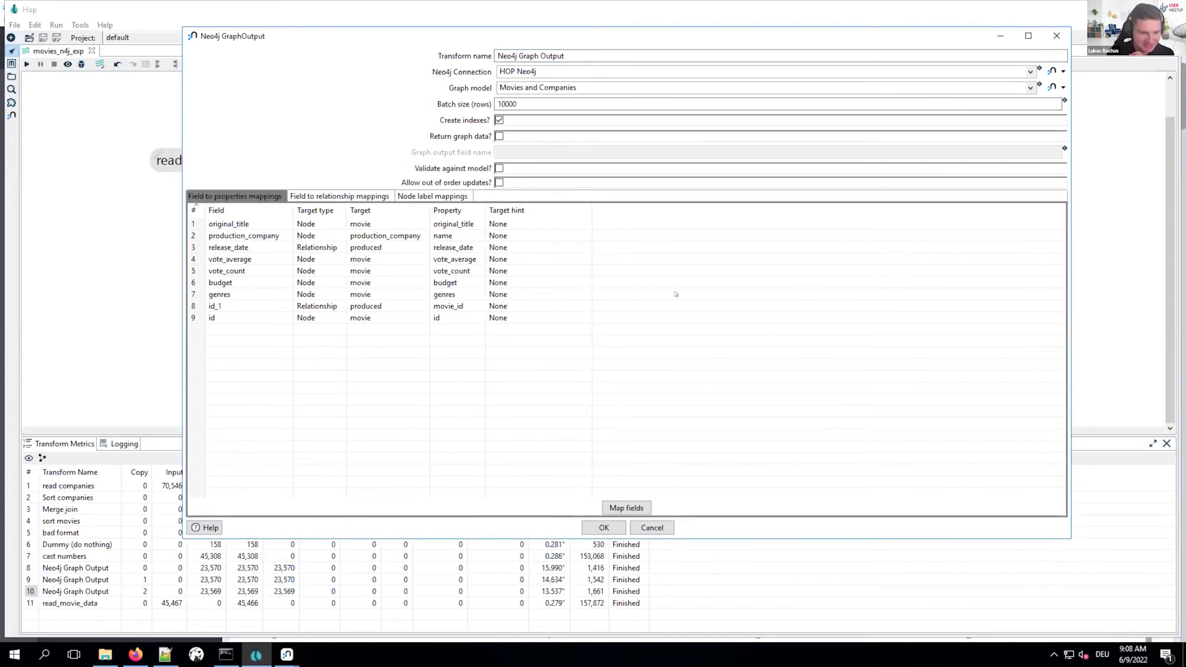
- Review the transform's relationship and label mappings, and inspect the rows of the field-to-property mappings
{"action": "left_click", "coordinate": [341, 196]}
{"action": "key", "text": "Left"}
{"action": "key", "text": "Right"}
{"action": "key", "text": "Right"}
{"action": "key", "text": "Left"}
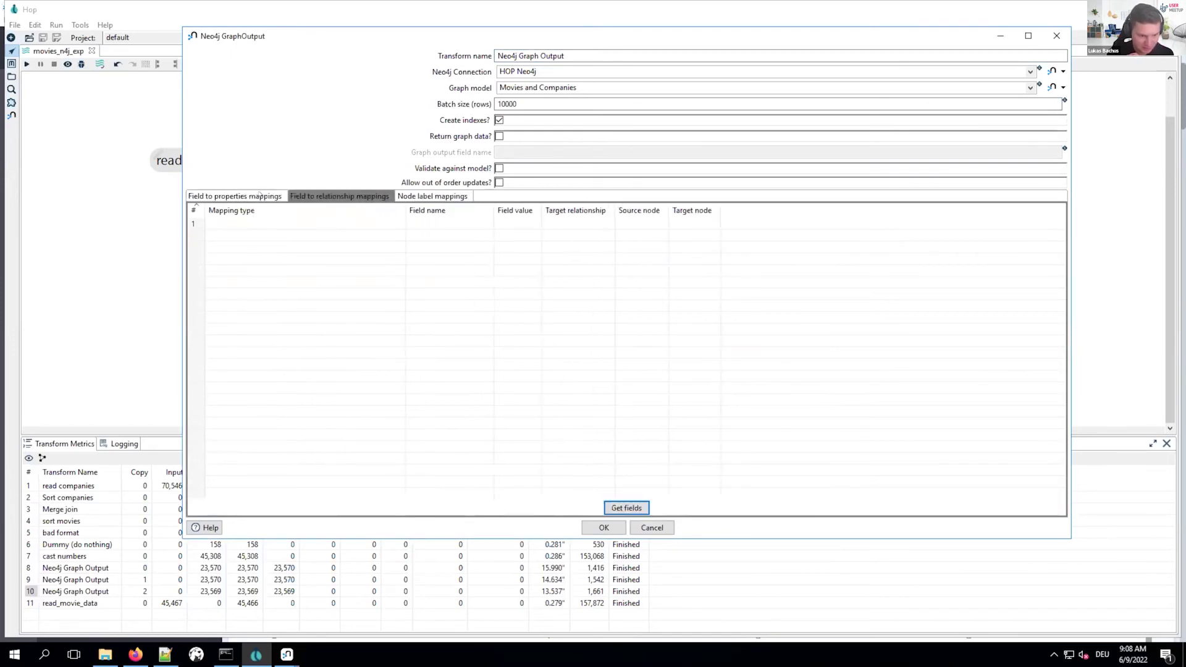
{"action": "key", "text": "Left"}
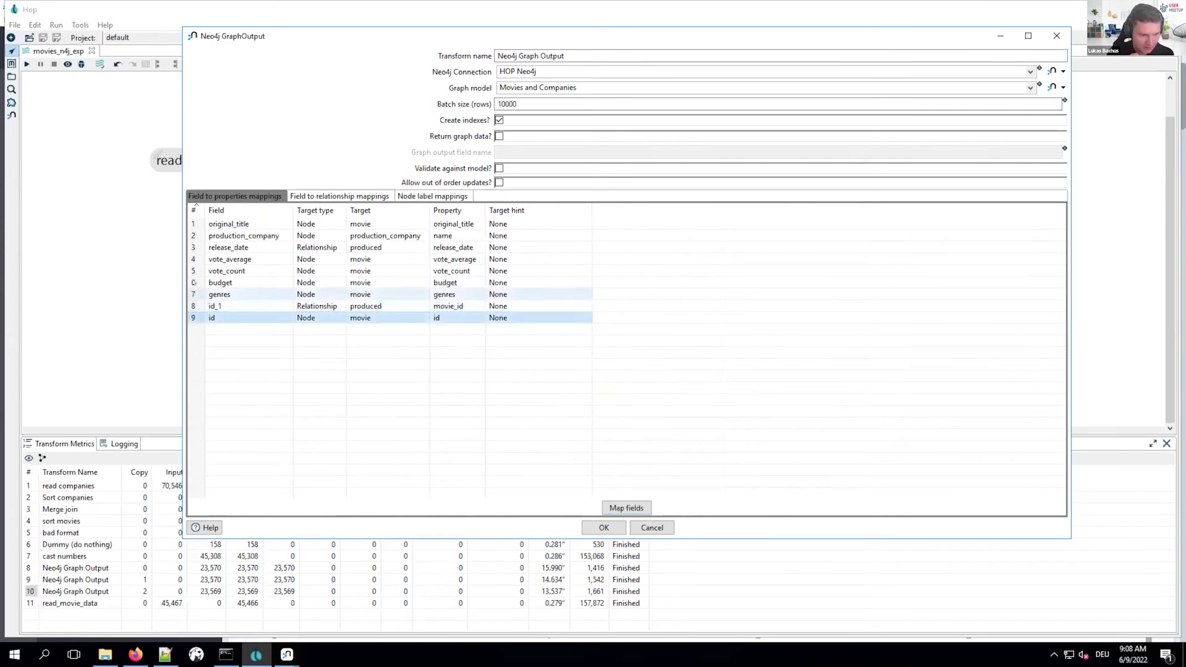
{"action": "left_click", "coordinate": [194, 211]}
{"action": "left_click", "coordinate": [194, 210]}
{"action": "left_click", "coordinate": [204, 318]}
{"action": "left_click", "coordinate": [197, 295]}
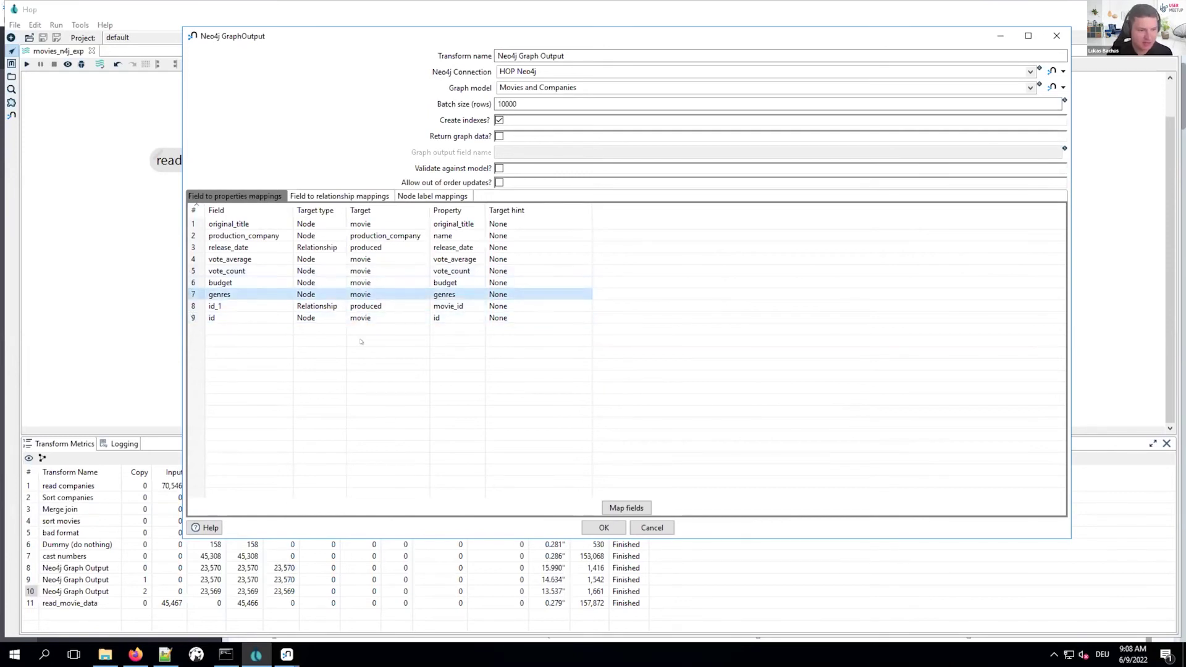
{"action": "left_click", "coordinate": [193, 260]}
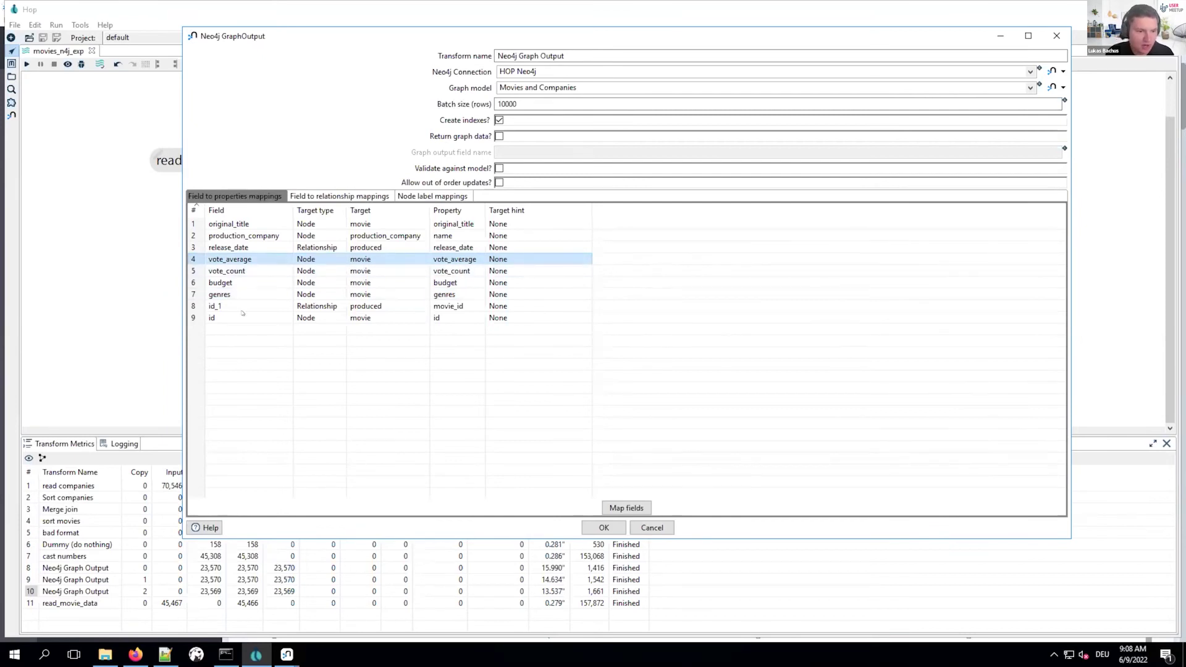
- Add a property mapping for the belongs_to_collection field with target type Node and target movie
{"action": "left_click", "coordinate": [223, 328]}
{"action": "left_click", "coordinate": [287, 331]}
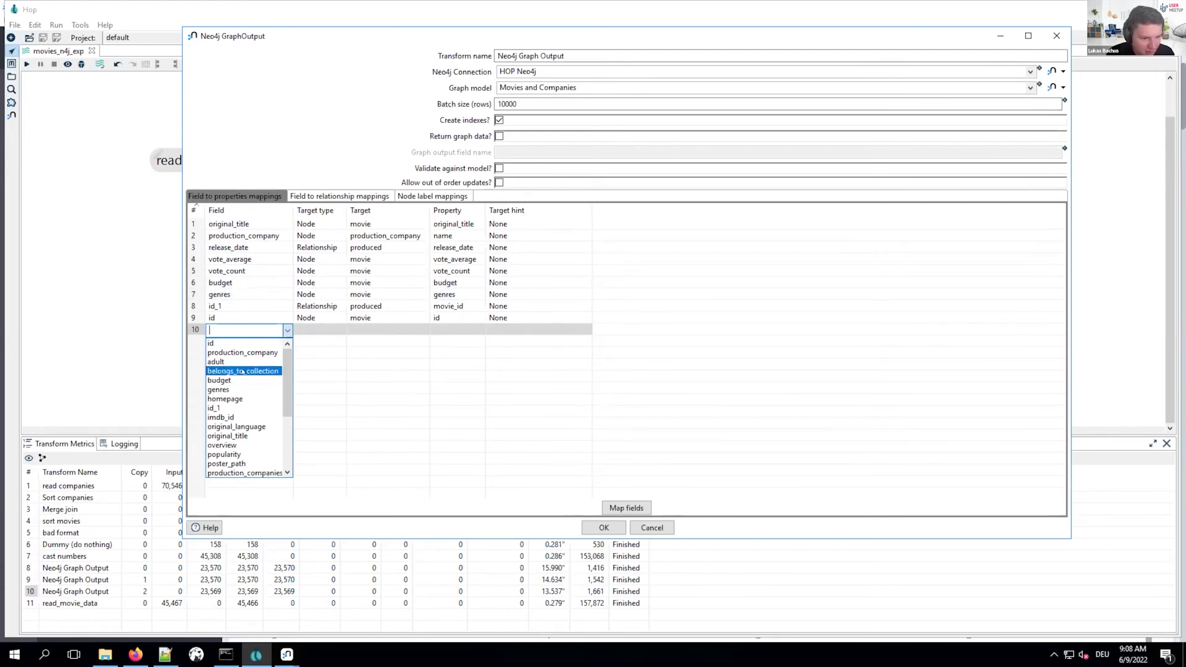
{"action": "left_click", "coordinate": [259, 371]}
{"action": "left_click", "coordinate": [328, 357]}
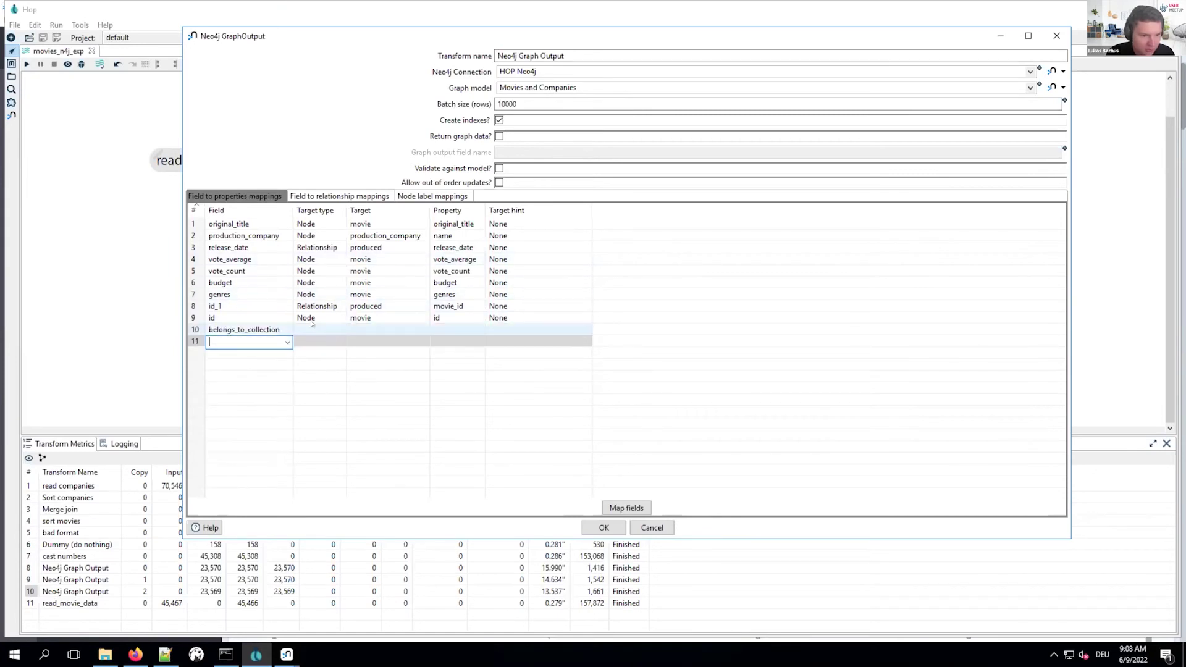
{"action": "left_click", "coordinate": [331, 331]}
{"action": "left_click", "coordinate": [335, 330]}
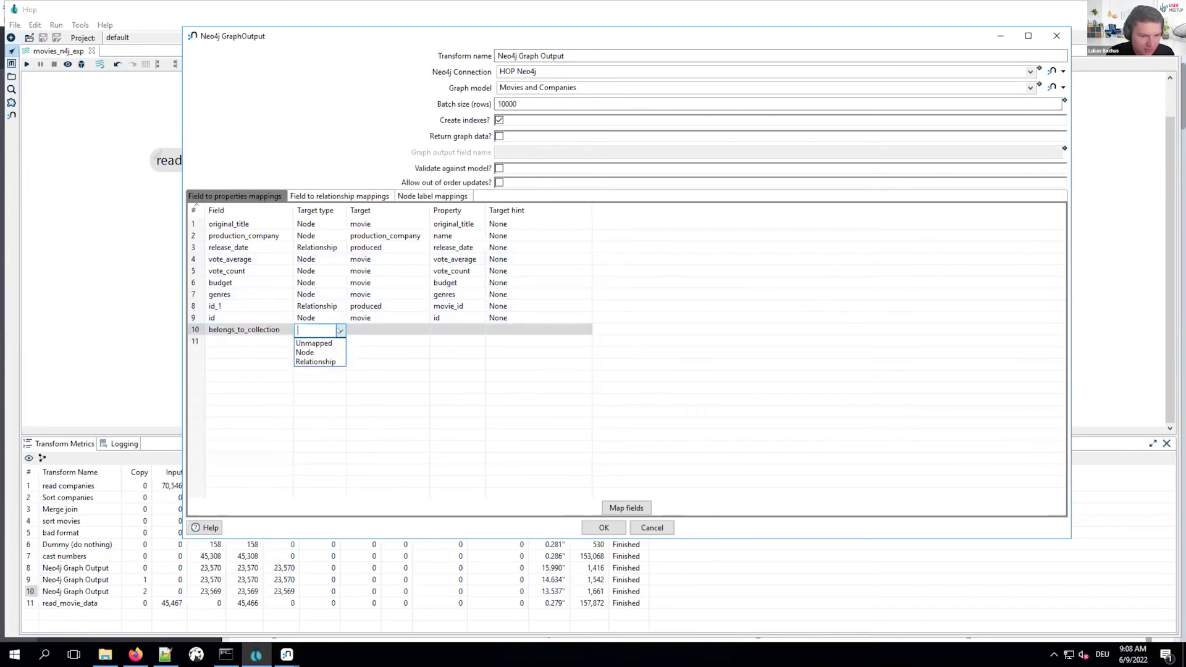
{"action": "left_click", "coordinate": [320, 352]}
{"action": "left_click", "coordinate": [395, 331]}
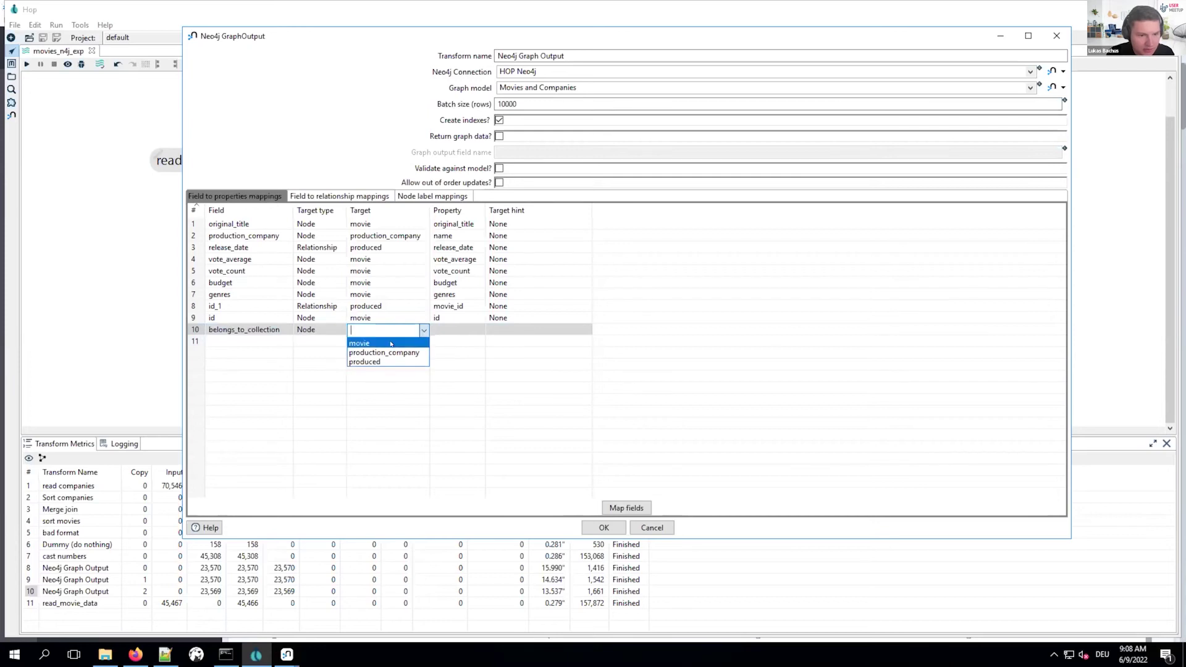
{"action": "left_click", "coordinate": [410, 342]}
- Set the new mapping's property to belongs_to_collection and widen the Property column to show the full name
{"action": "left_click", "coordinate": [478, 330]}
{"action": "left_click", "coordinate": [479, 331]}
{"action": "left_click", "coordinate": [457, 333]}
{"action": "key", "text": "ctrl+c"}
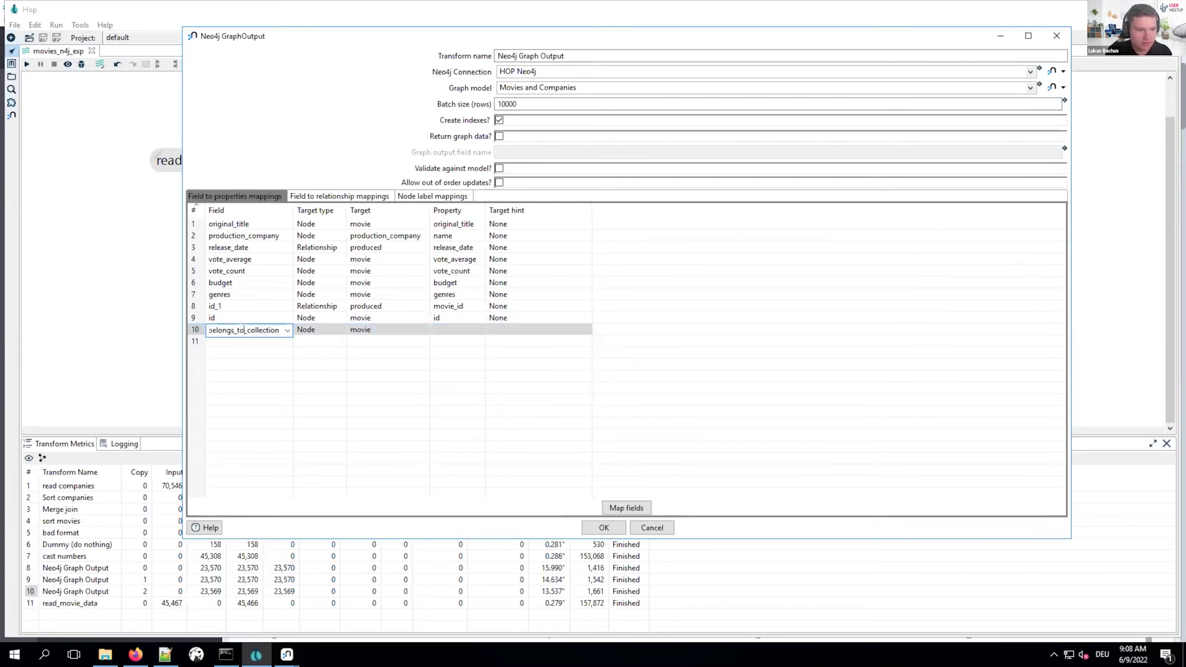
{"action": "left_click", "coordinate": [457, 333]}
{"action": "key", "text": "ctrl+v"}
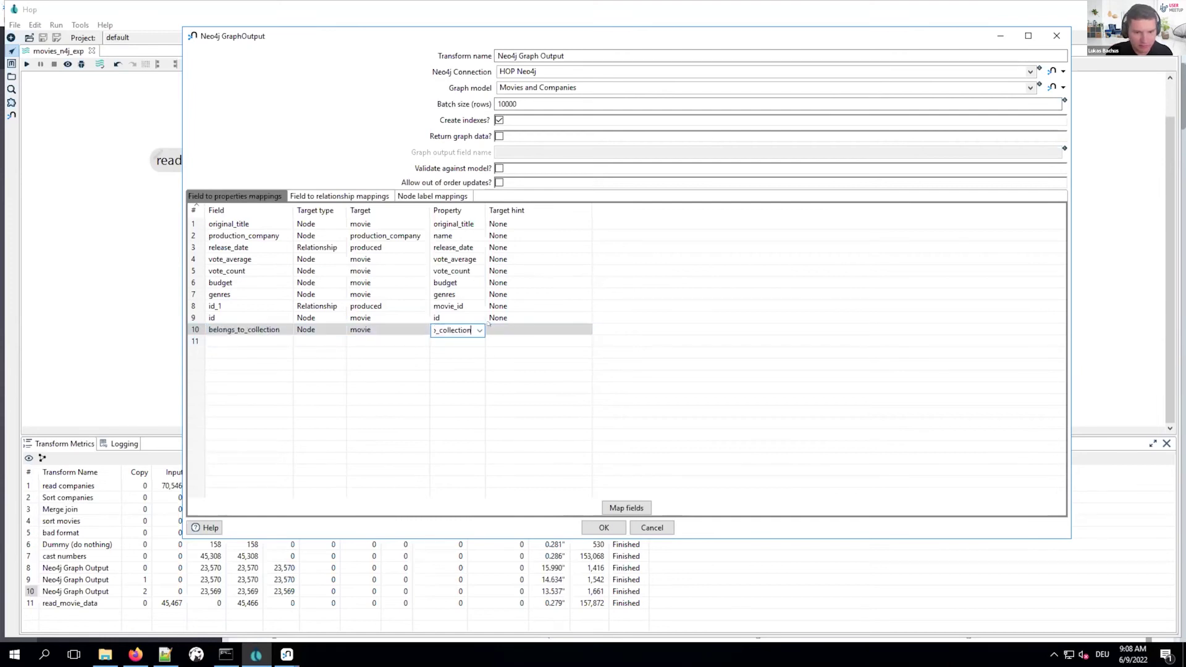
{"action": "key", "text": "Return"}
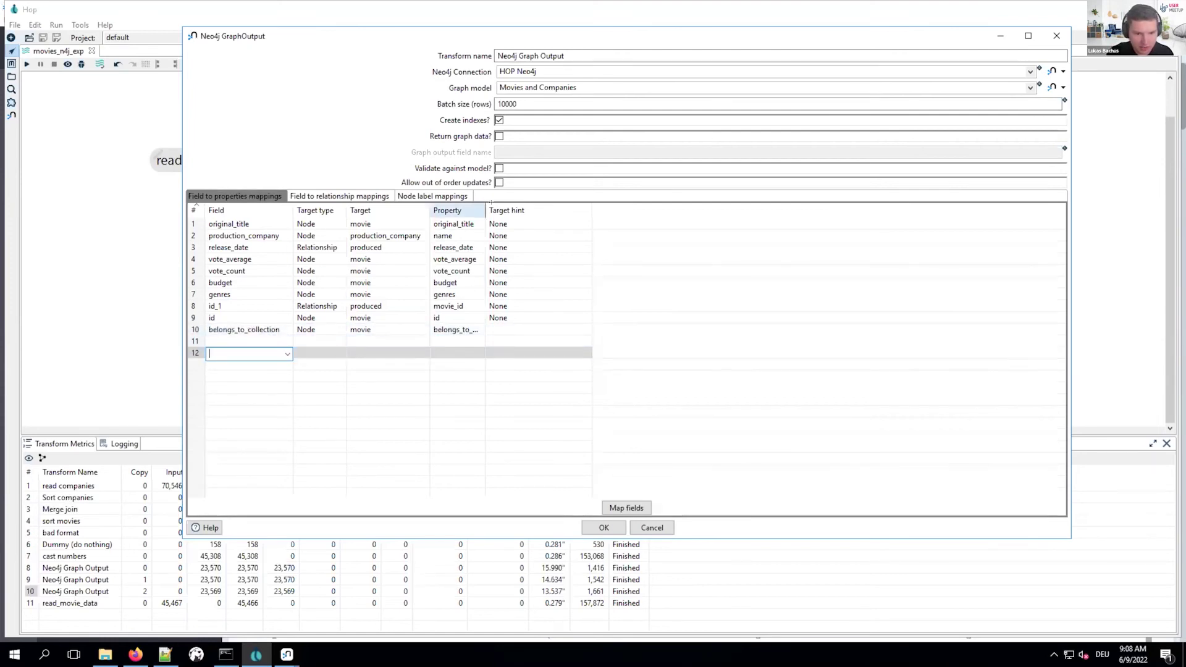
{"action": "left_click_drag", "start_coordinate": [485, 210], "coordinate": [520, 210]}
{"action": "left_click", "coordinate": [773, 243]}
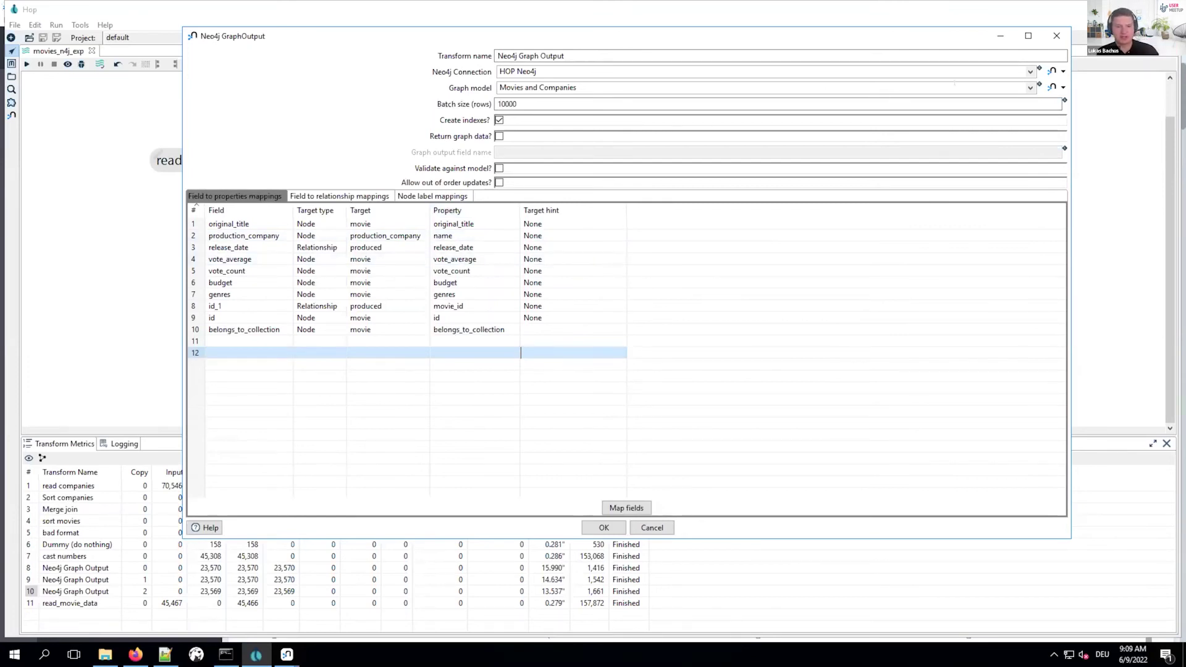
- Open the Movies and Companies graph model for editing and add a belongs_to_collection property to the movie node
{"action": "left_click", "coordinate": [1062, 87]}
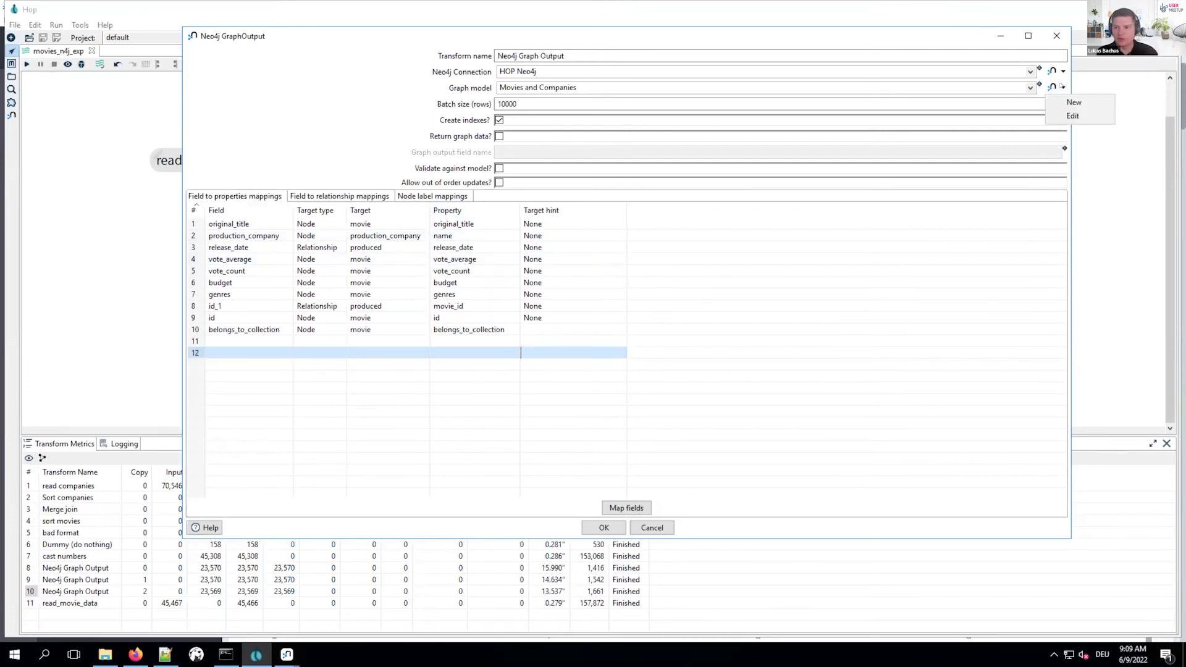
{"action": "left_click", "coordinate": [1072, 116]}
{"action": "left_click", "coordinate": [180, 200]}
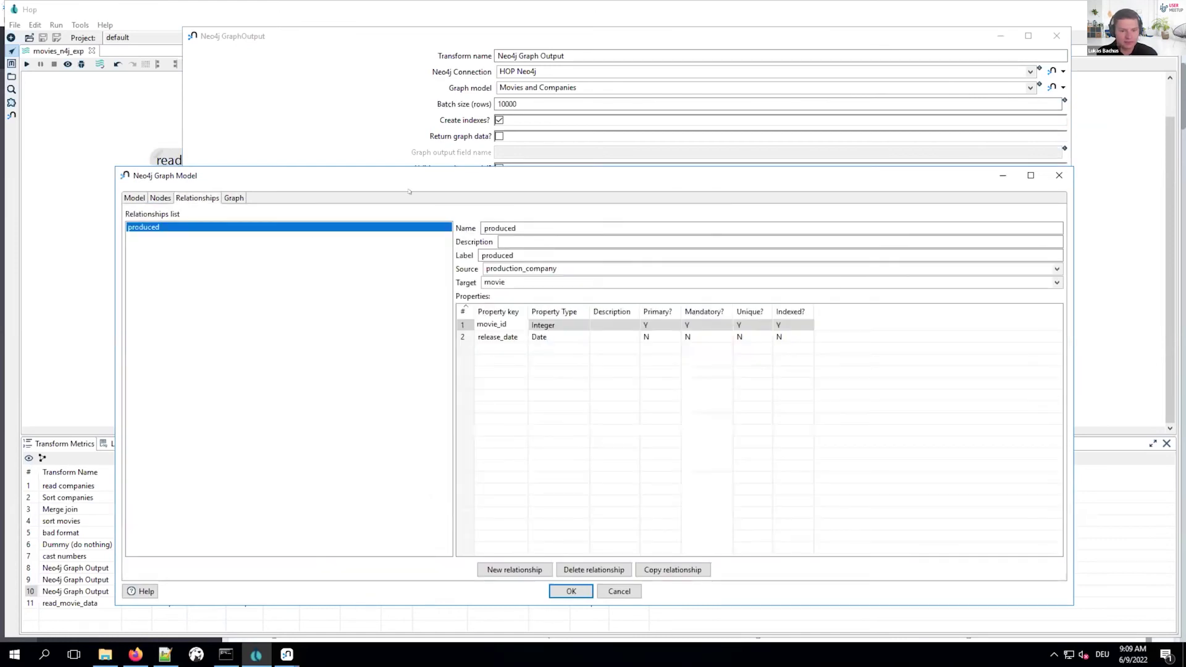
{"action": "left_click", "coordinate": [160, 198]}
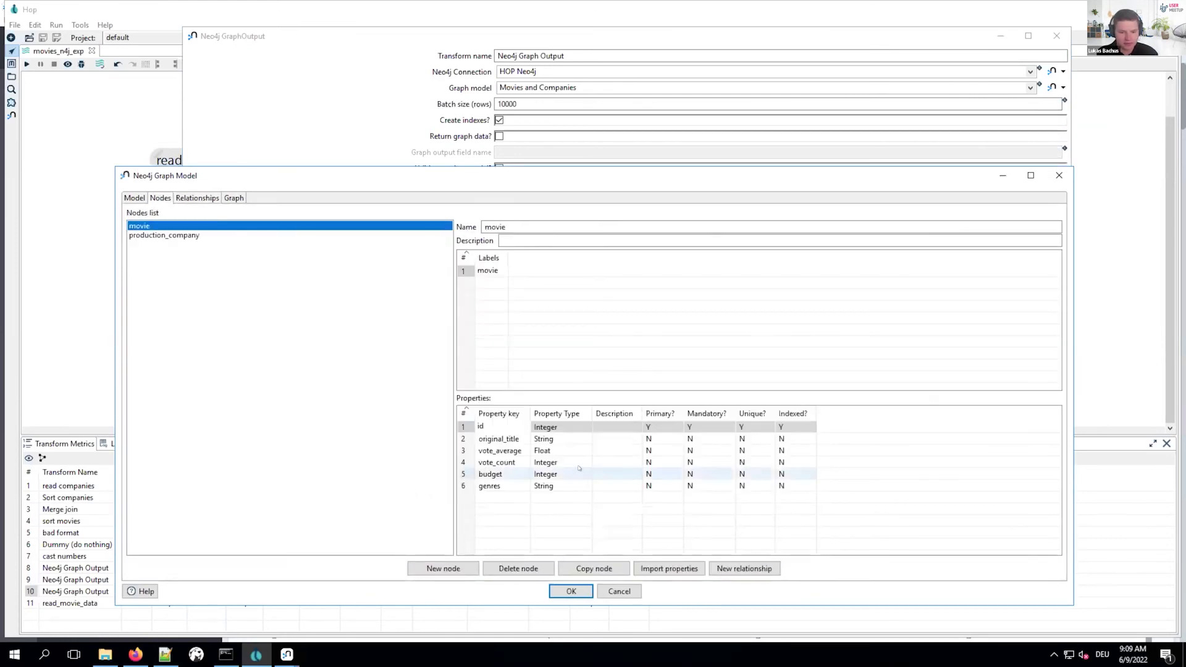
{"action": "left_click", "coordinate": [501, 497]}
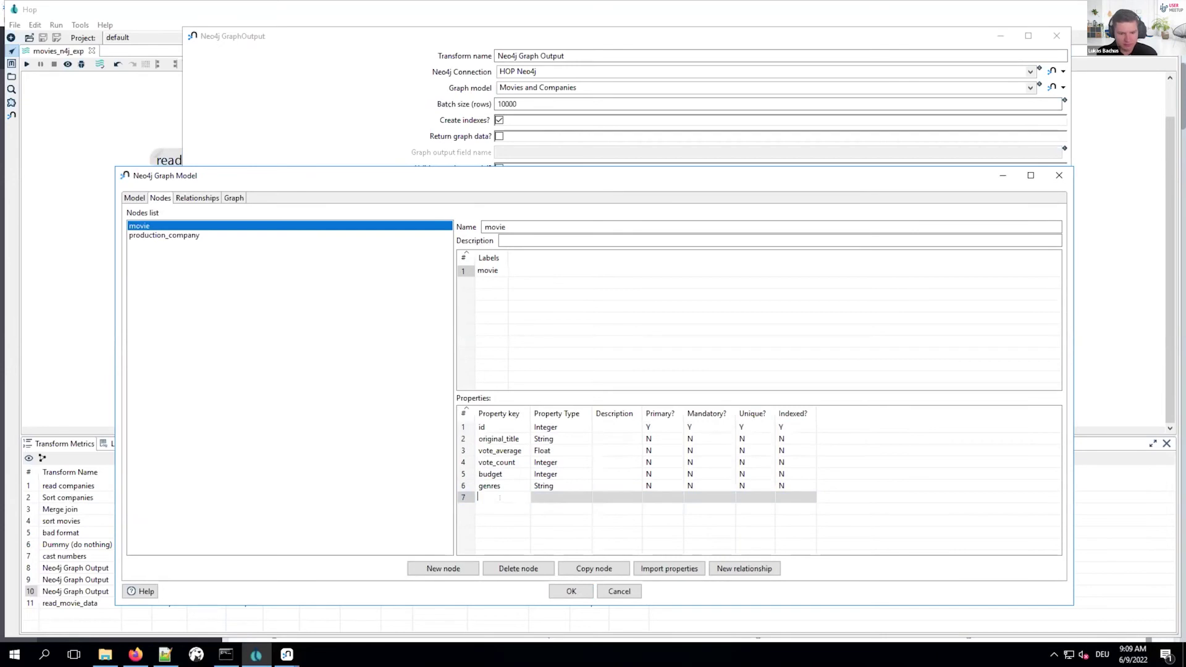
{"action": "key", "text": "ctrl+v"}
- Set the belongs_to_collection property type to String, and confirm the graph model and the Neo4j Graph Output settings
{"action": "key", "text": "Tab"}
{"action": "left_click", "coordinate": [632, 499]}
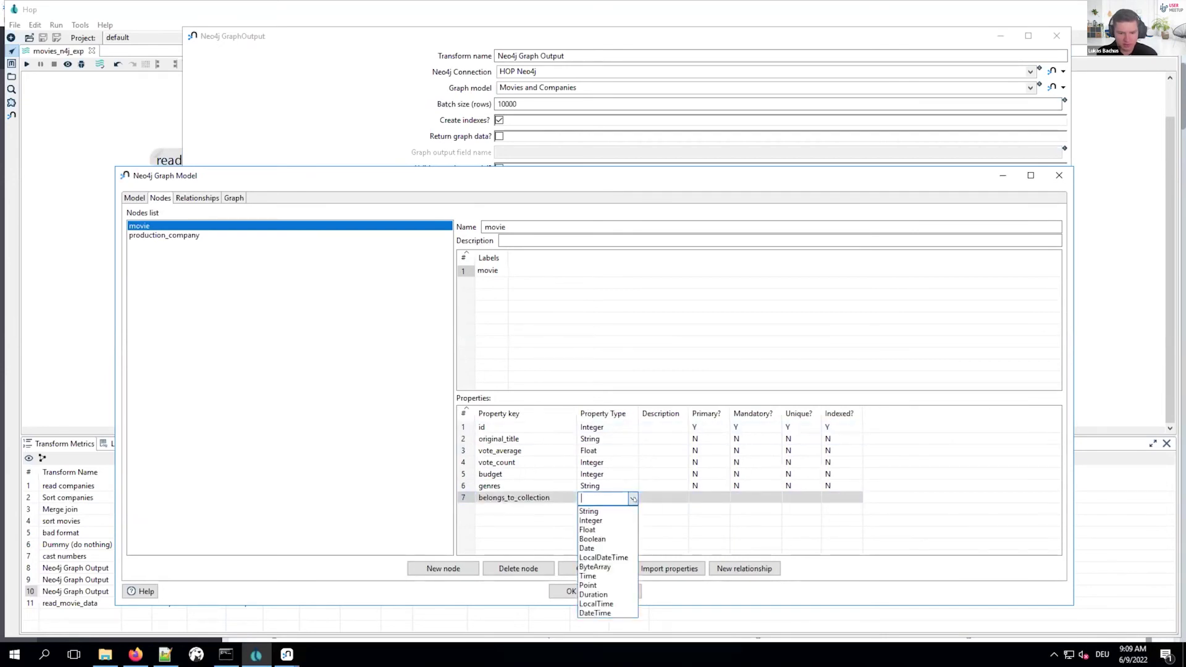
{"action": "left_click", "coordinate": [588, 511]}
{"action": "key", "text": "Tab"}
{"action": "key", "text": "Tab"}
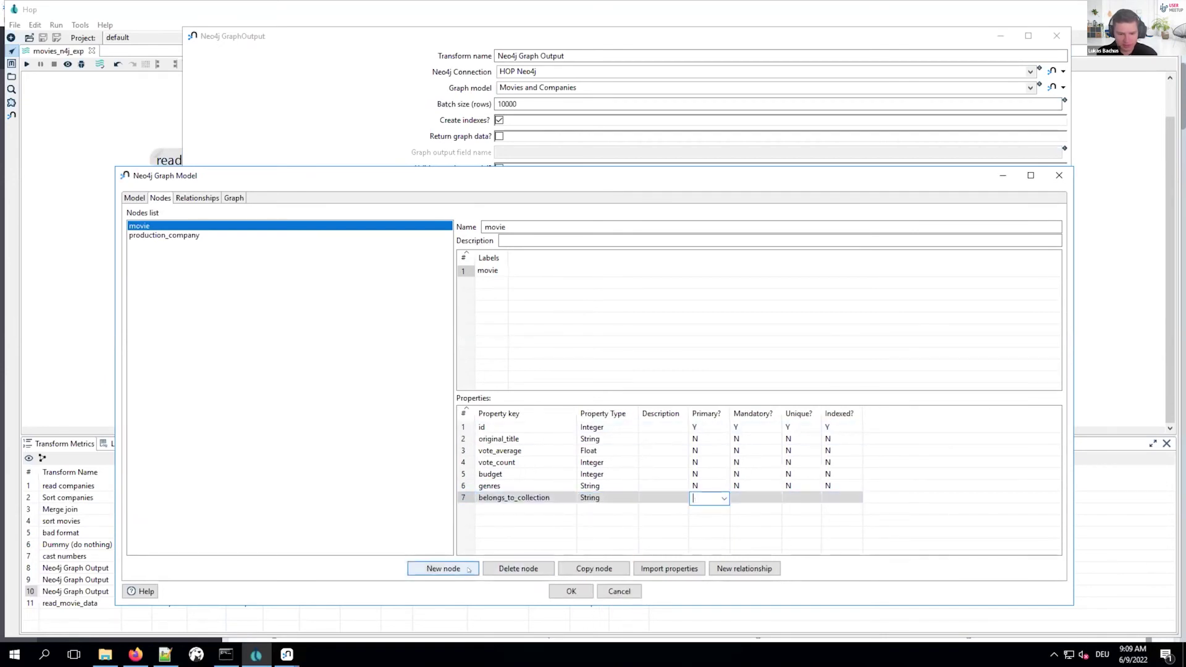
{"action": "left_click", "coordinate": [567, 591]}
{"action": "left_click", "coordinate": [617, 523]}
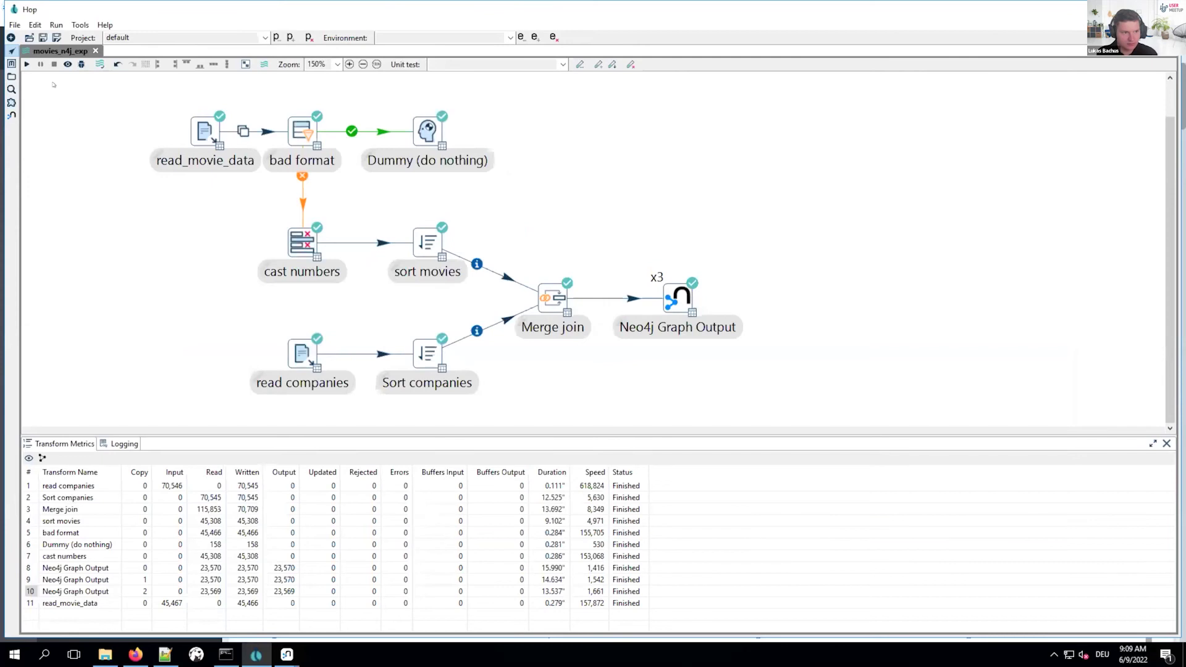
- Run the movies pipeline with the local run configuration and Detailed log level
{"action": "left_click", "coordinate": [27, 64]}
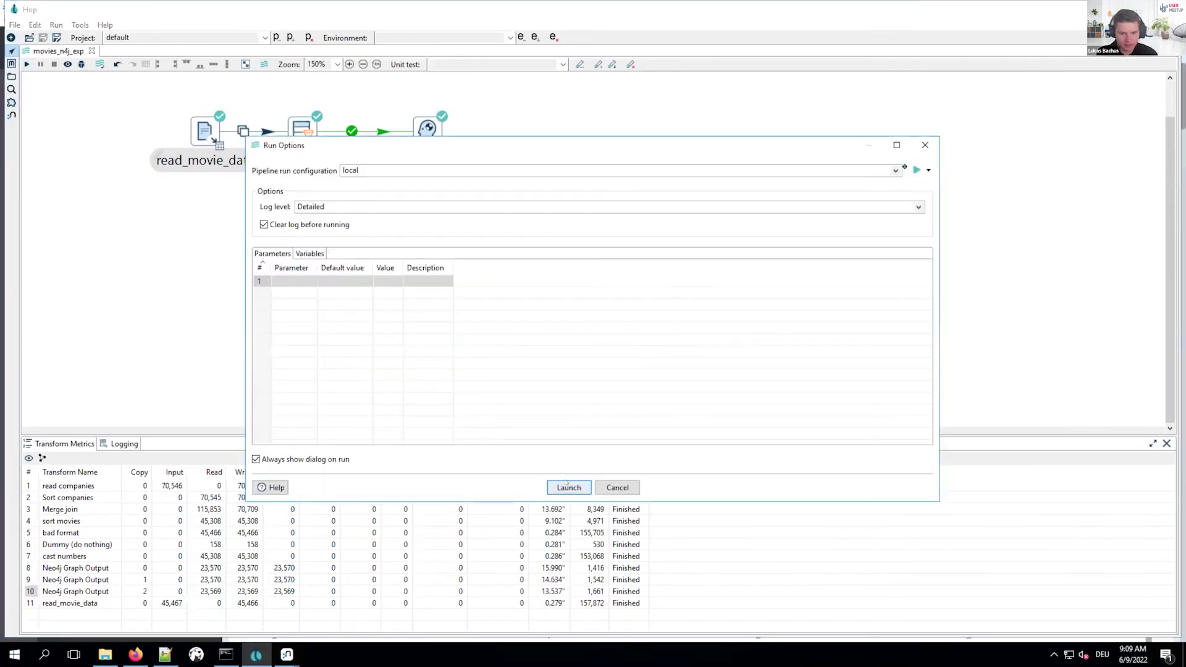
{"action": "left_click", "coordinate": [567, 487]}
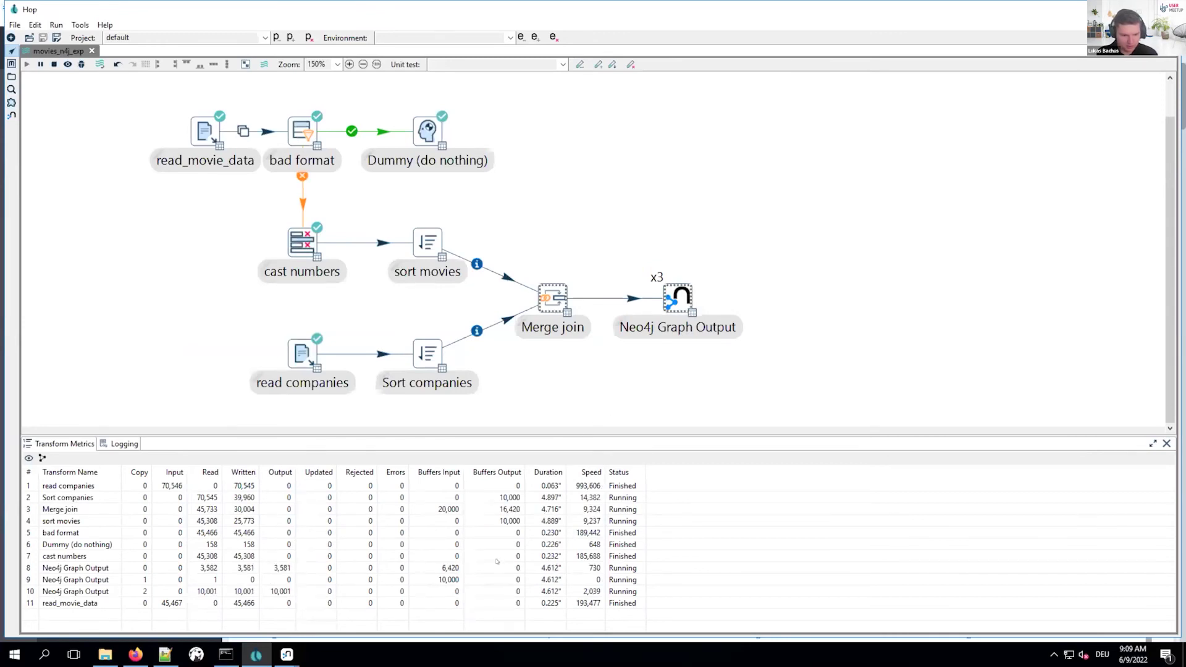
{"action": "left_click", "coordinate": [185, 567]}
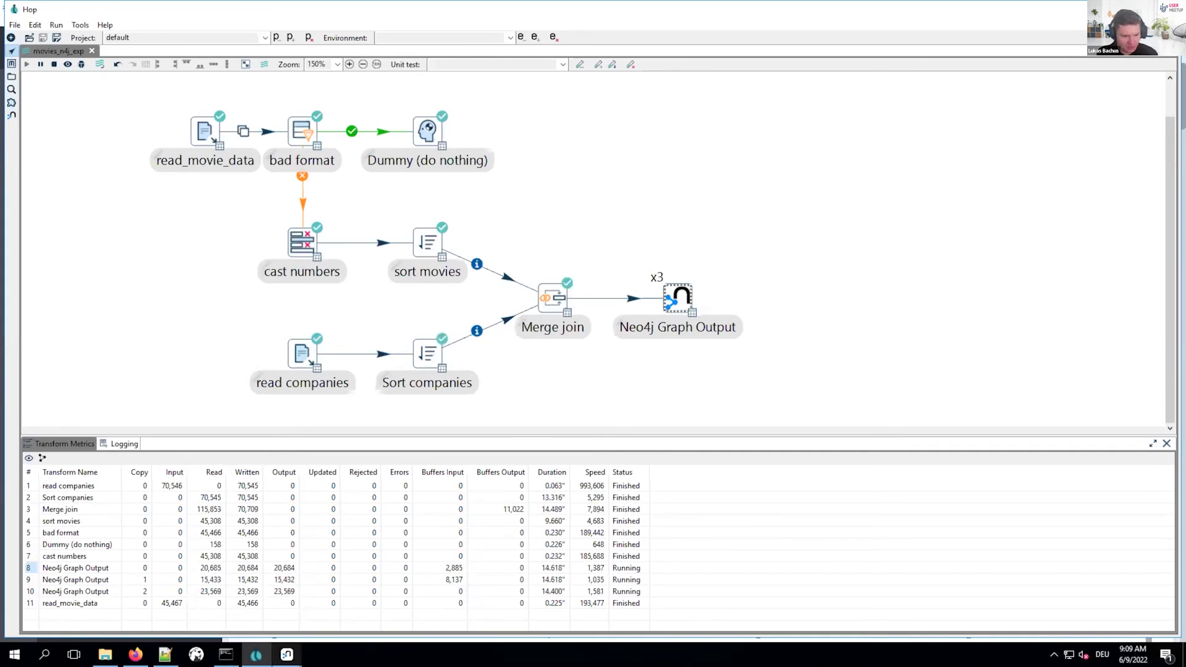
- Switch to Neo4j Browser, query 25 nodes of any label, and inspect the American Beauty movie node's properties
{"action": "mouse_move", "coordinate": [287, 654]}
{"action": "left_click", "coordinate": [331, 629]}
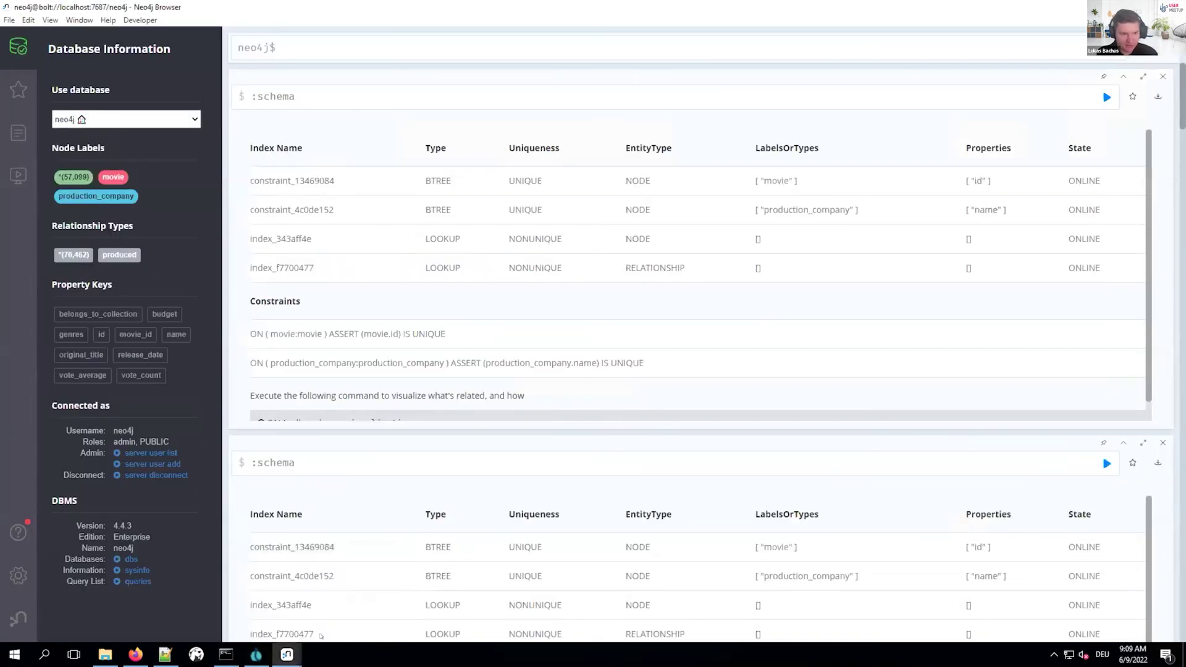
{"action": "left_click", "coordinate": [68, 177]}
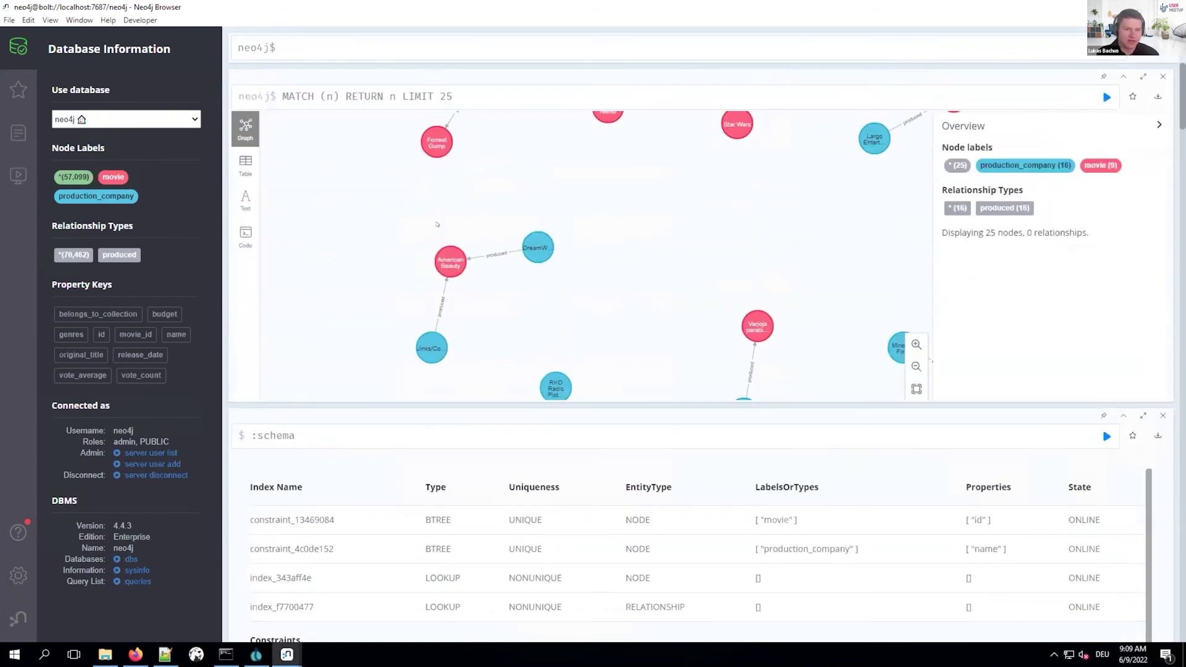
{"action": "left_click", "coordinate": [532, 251]}
{"action": "left_click", "coordinate": [462, 262]}
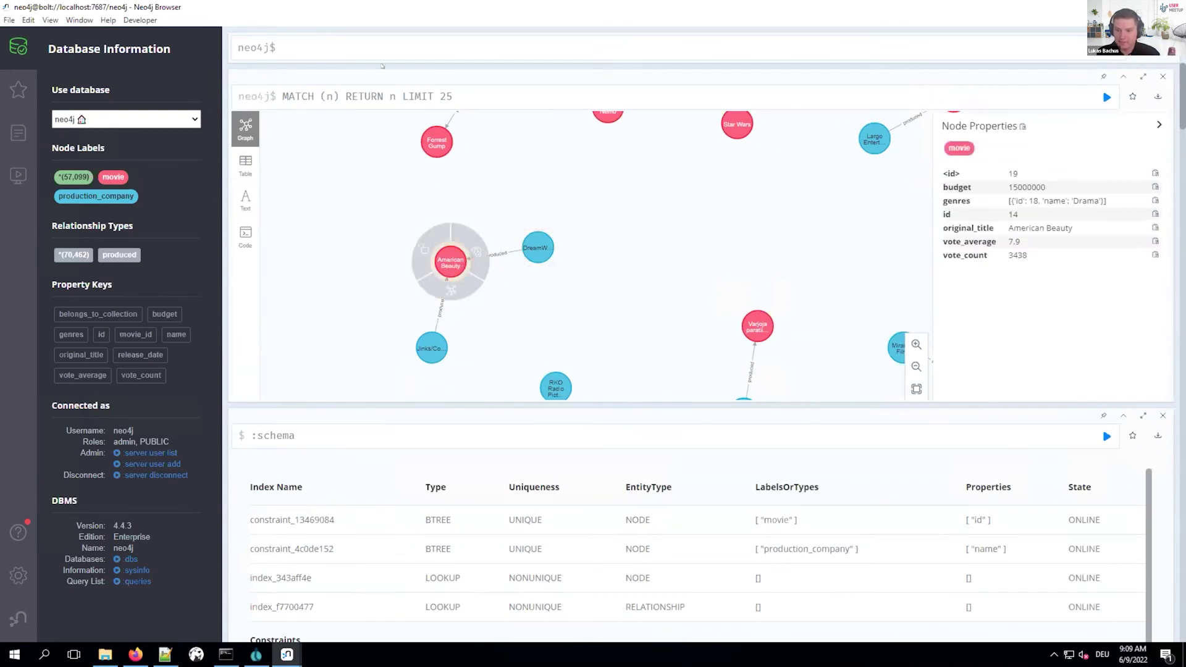
- Query 25 nodes of any label again and inspect the DreamWorks SKG node and the surrounding graph
{"action": "left_click", "coordinate": [74, 176]}
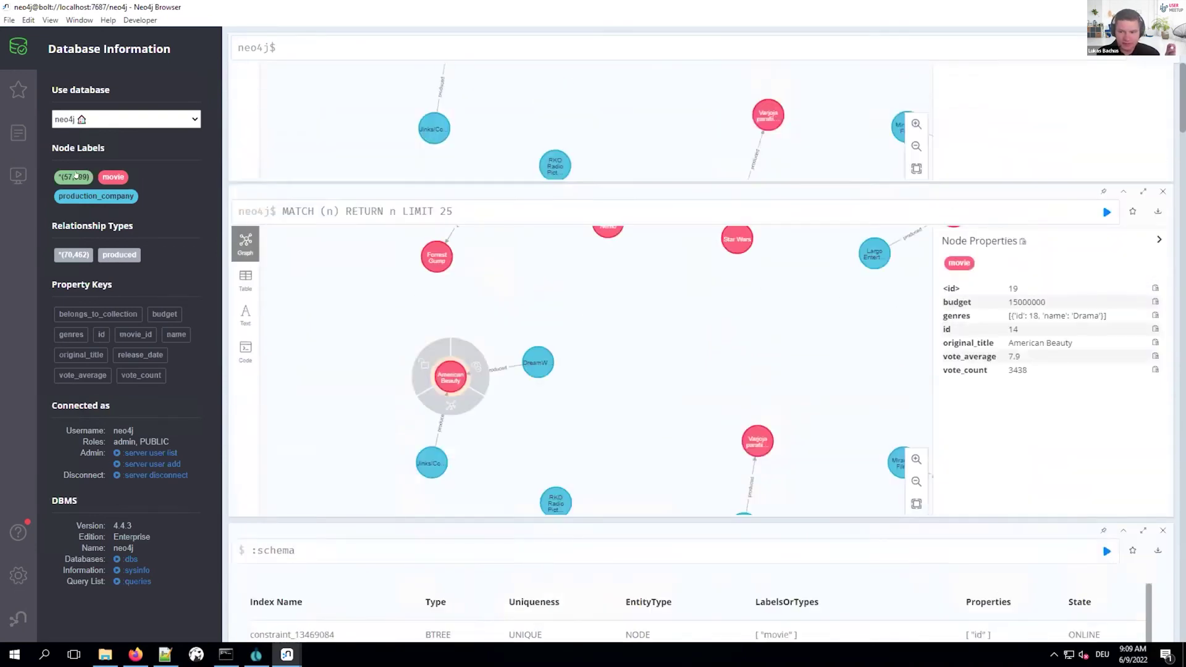
{"action": "left_click", "coordinate": [536, 247]}
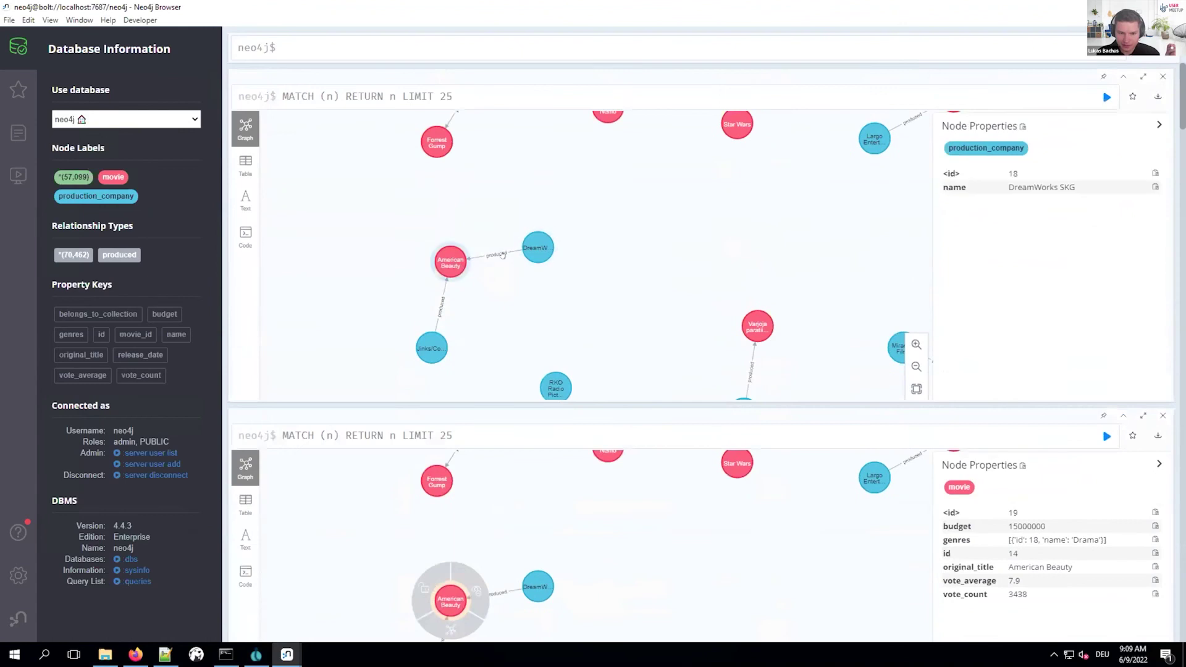
{"action": "left_click", "coordinate": [667, 261]}
{"action": "left_click", "coordinate": [530, 251]}
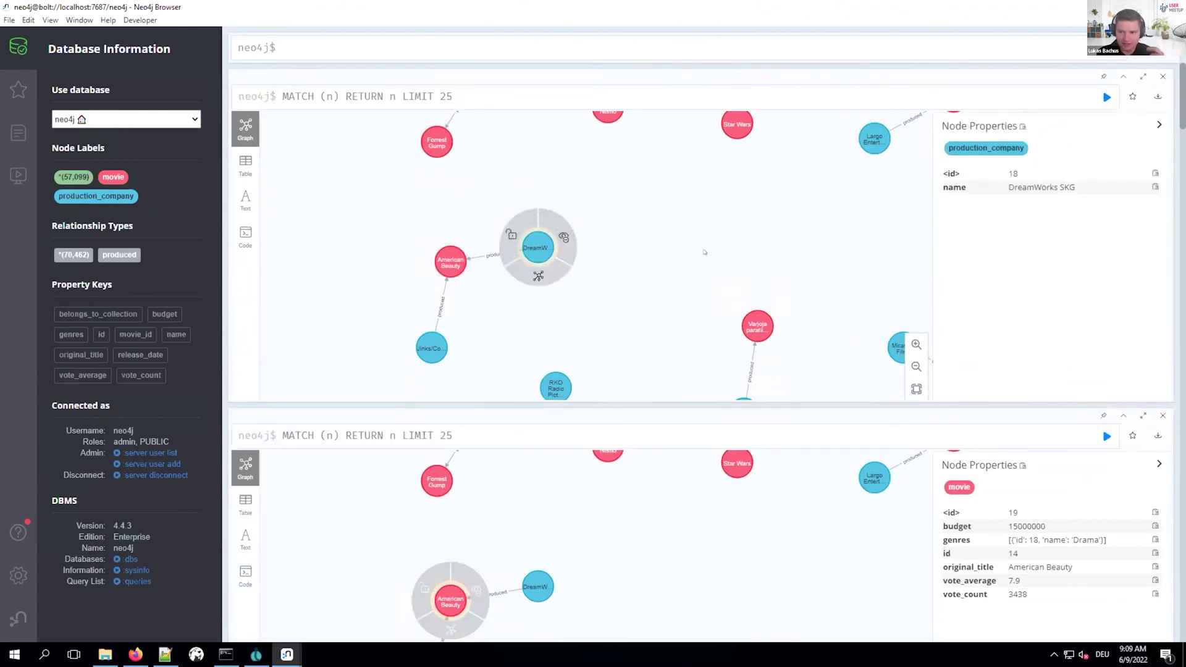
{"action": "left_click", "coordinate": [656, 253]}
{"action": "left_click_drag", "start_coordinate": [658, 244], "coordinate": [604, 310]}
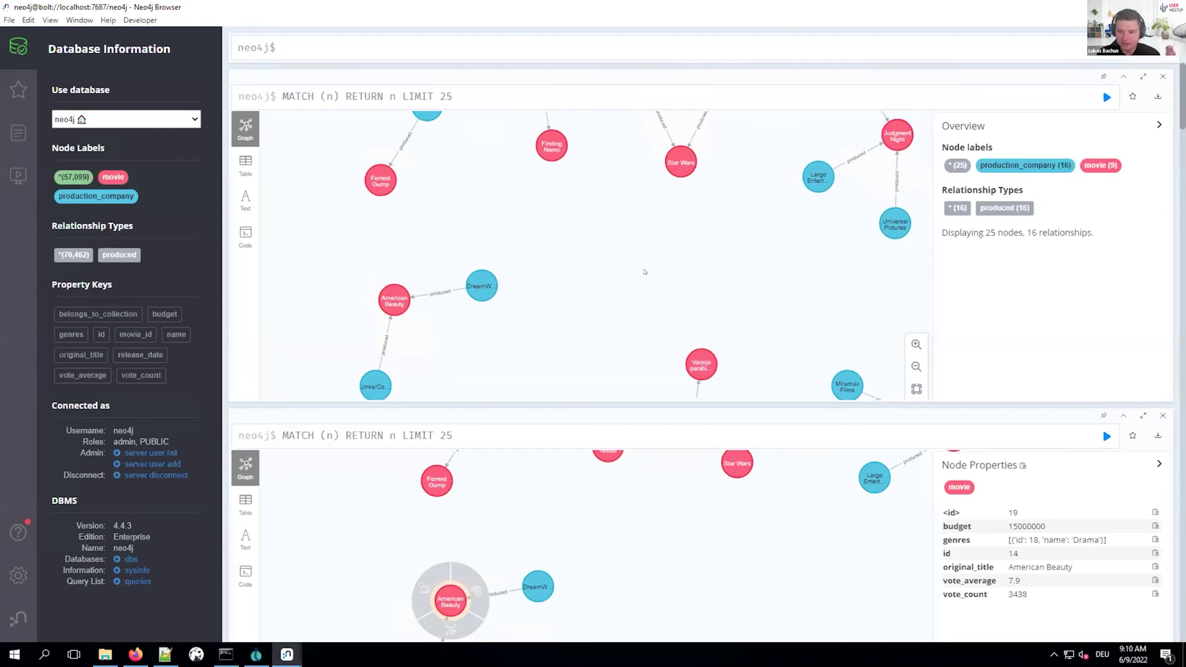
{"action": "left_click_drag", "start_coordinate": [675, 253], "coordinate": [616, 333]}
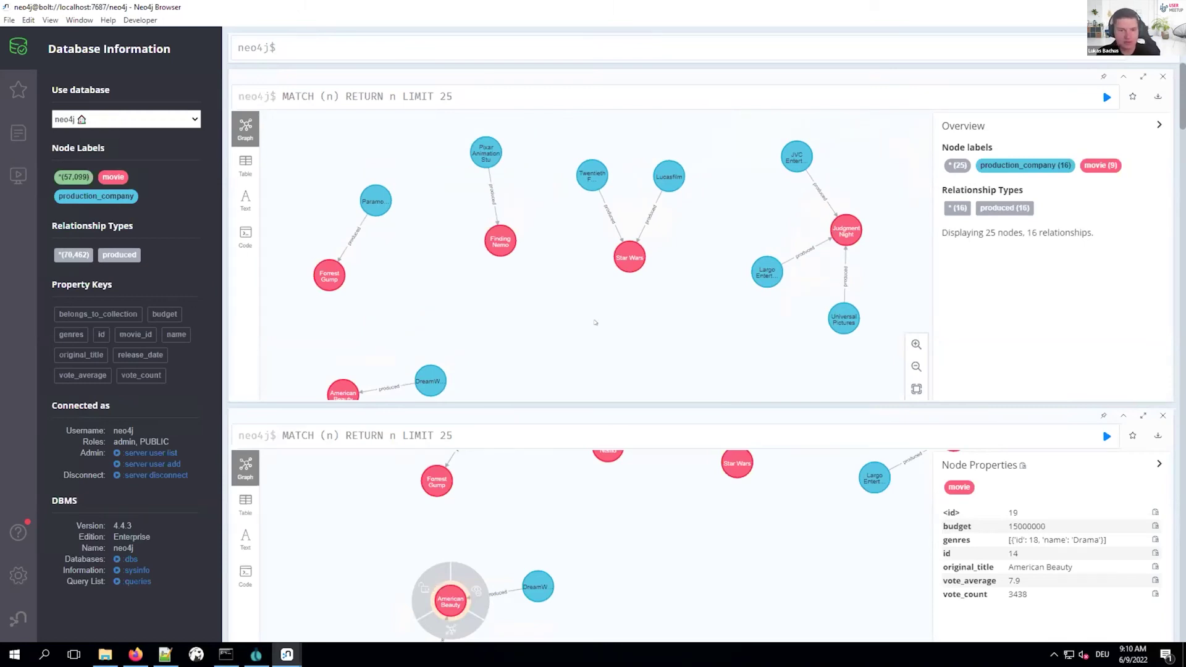
- Inspect the Pixar Animation Studios and Finding Nemo nodes, including the full belongs_to_collection value, and switch back to Hop
{"action": "left_click", "coordinate": [482, 157]}
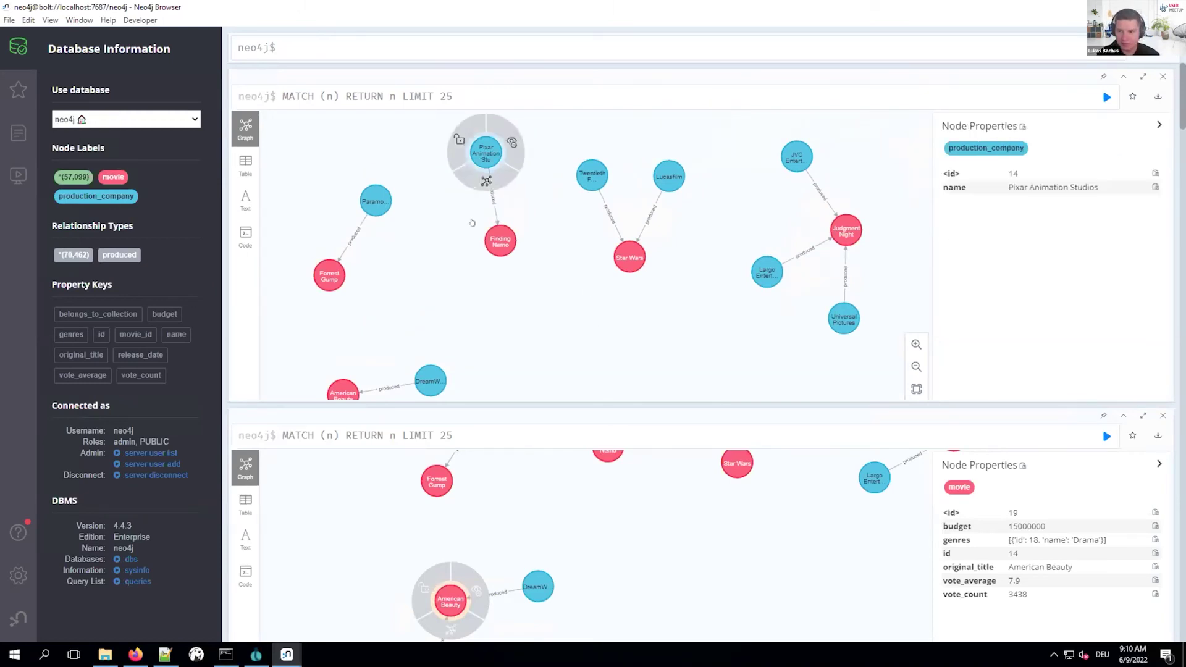
{"action": "left_click", "coordinate": [499, 243]}
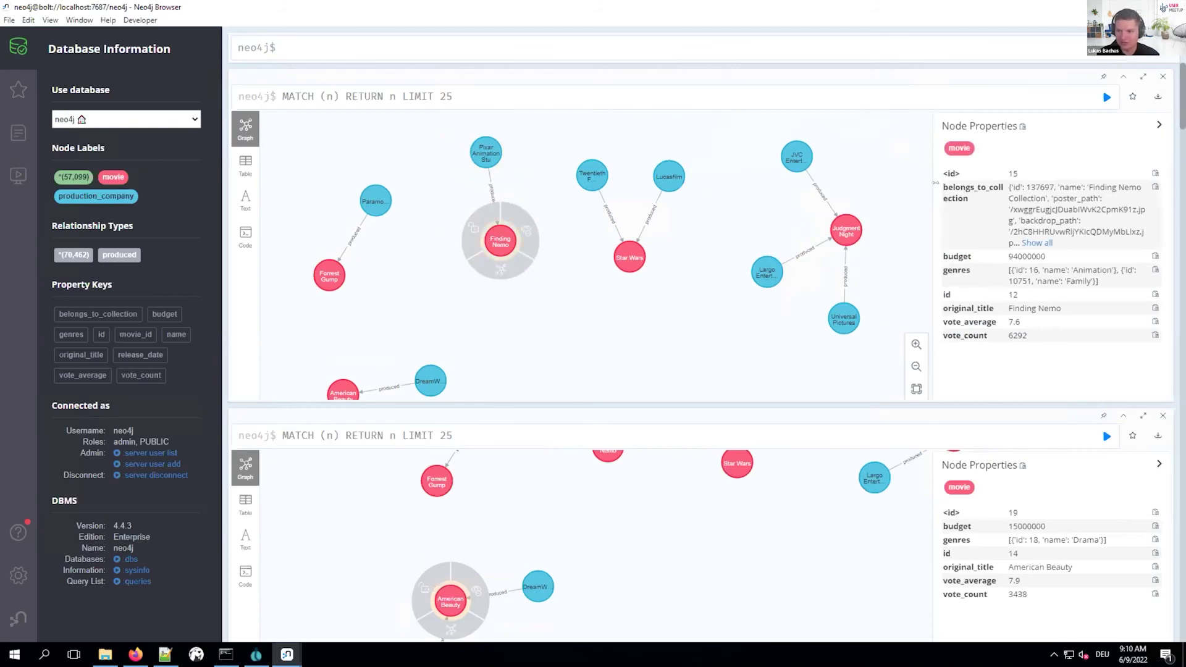
{"action": "left_click_drag", "start_coordinate": [938, 182], "coordinate": [916, 183]}
{"action": "left_click", "coordinate": [1034, 244]}
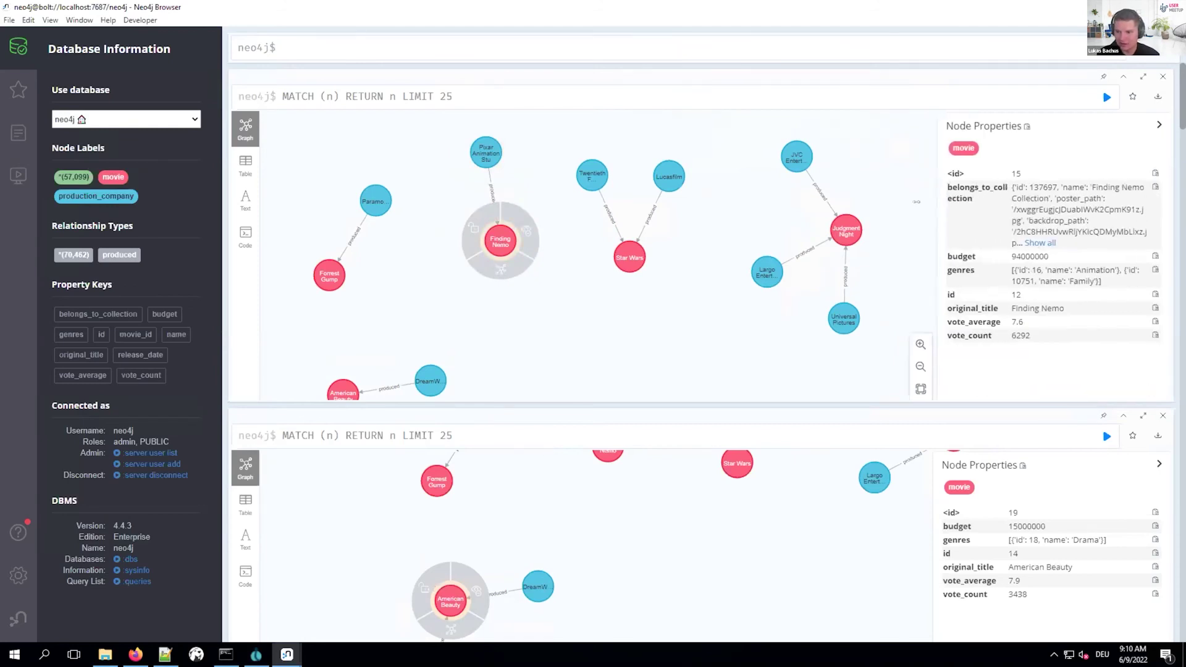
{"action": "left_click_drag", "start_coordinate": [1137, 233], "coordinate": [1048, 185]}
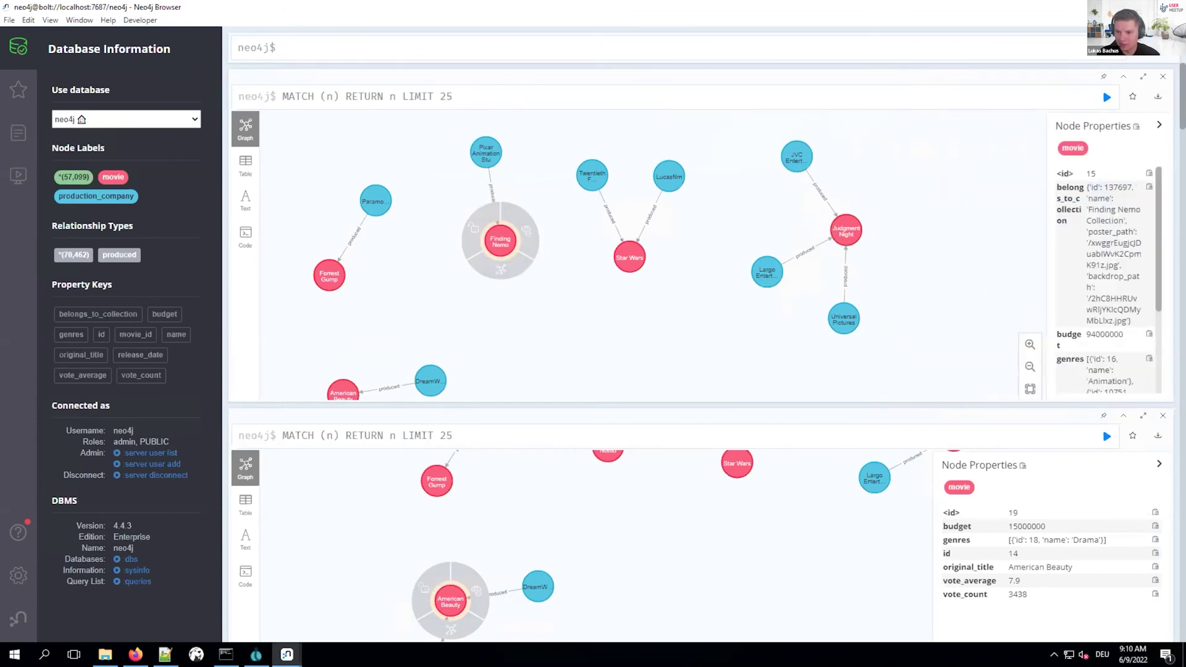
{"action": "left_click_drag", "start_coordinate": [1005, 220], "coordinate": [923, 235]}
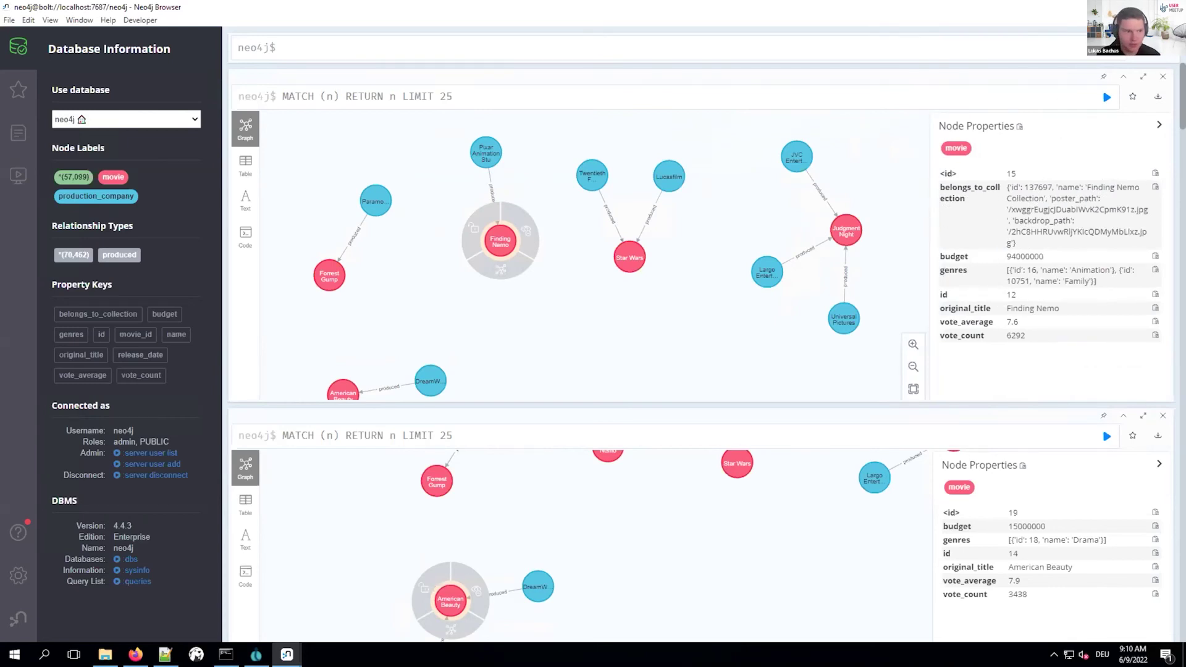
{"action": "key", "text": "alt+Tab"}
{"action": "mouse_move", "coordinate": [702, 12]}
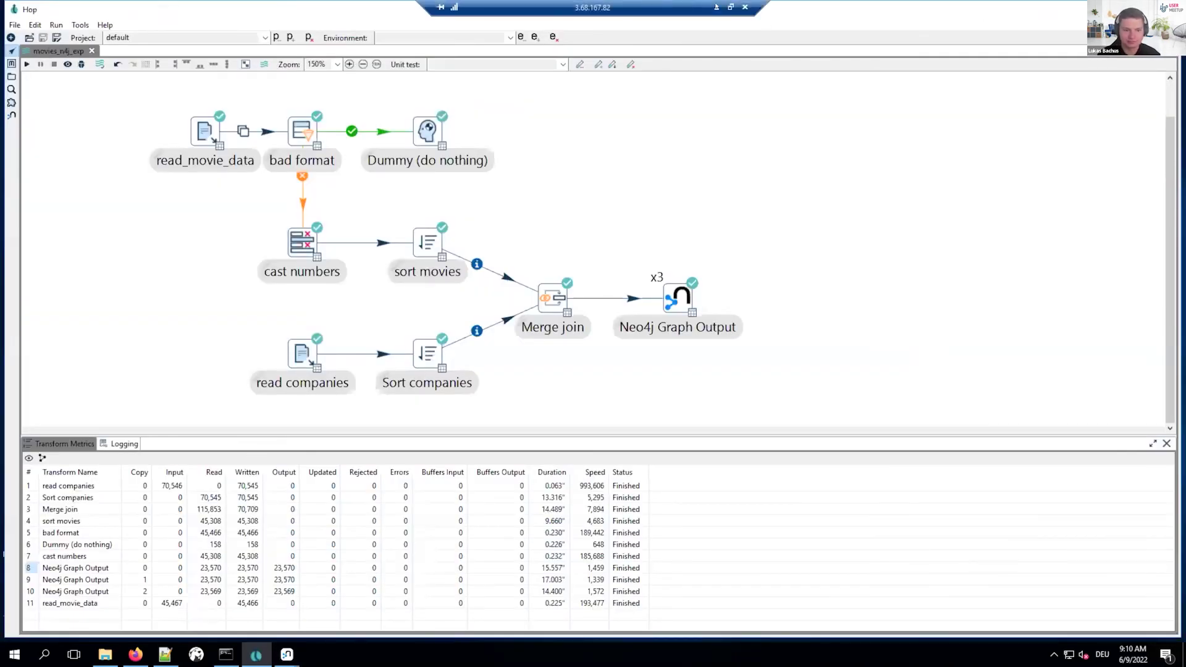